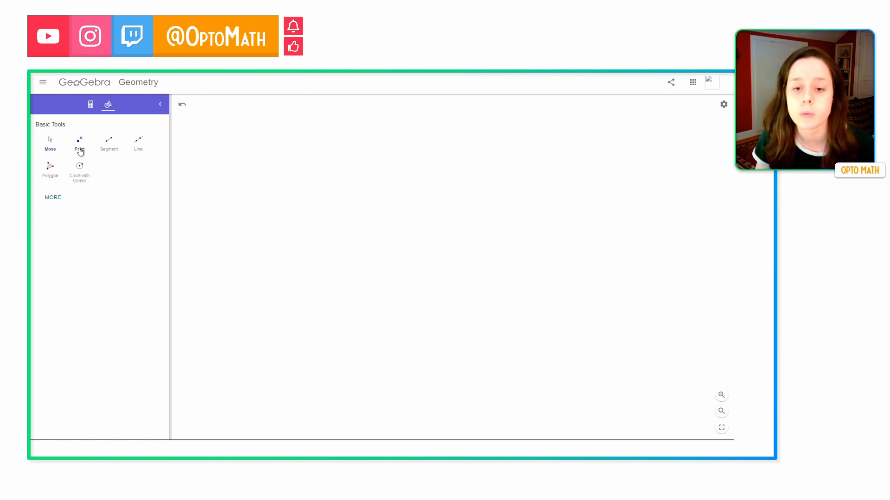
Place a free point in the upper-left area of the empty drawing, at about (-9.7, 5.9).
{"action": "left_click", "coordinate": [80, 150]}
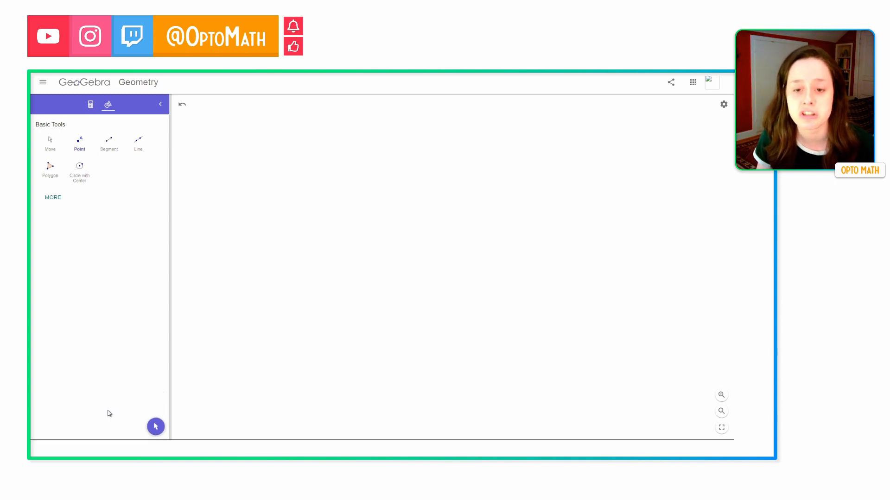
{"action": "left_click", "coordinate": [80, 149]}
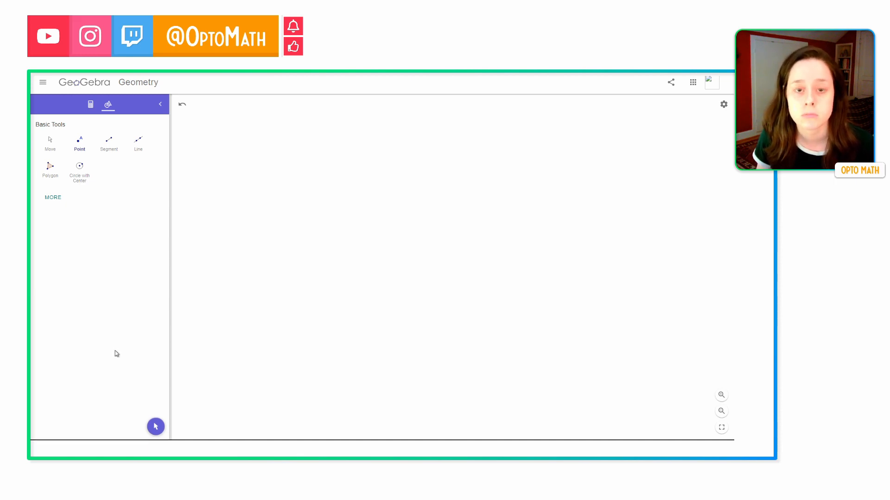
{"action": "left_click", "coordinate": [273, 158]}
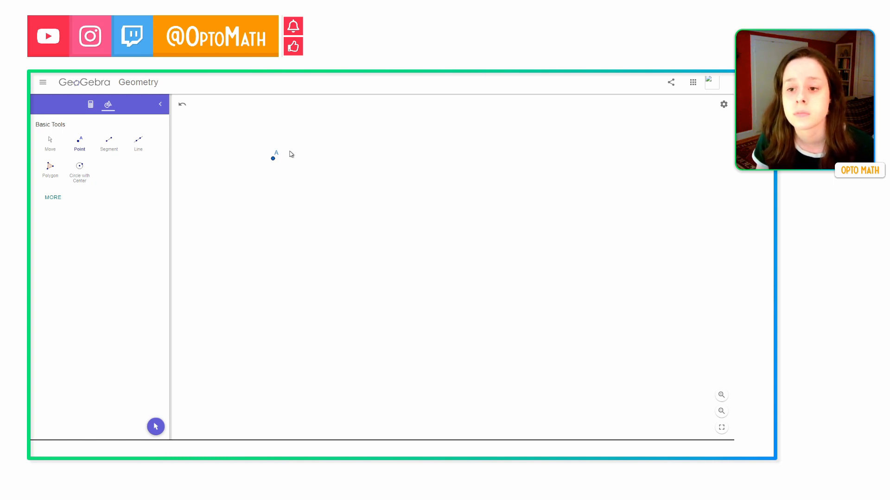
Select point A and open the custom RGB color chooser for it.
{"action": "left_click", "coordinate": [51, 144]}
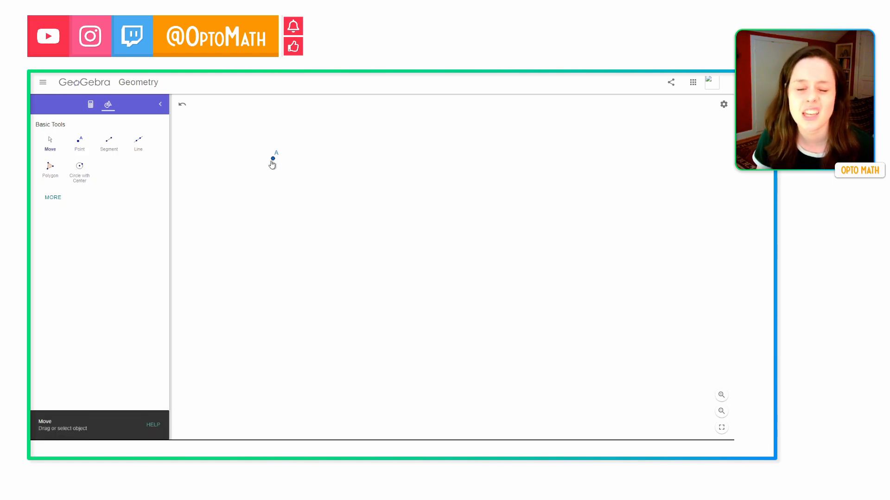
{"action": "left_click", "coordinate": [273, 160]}
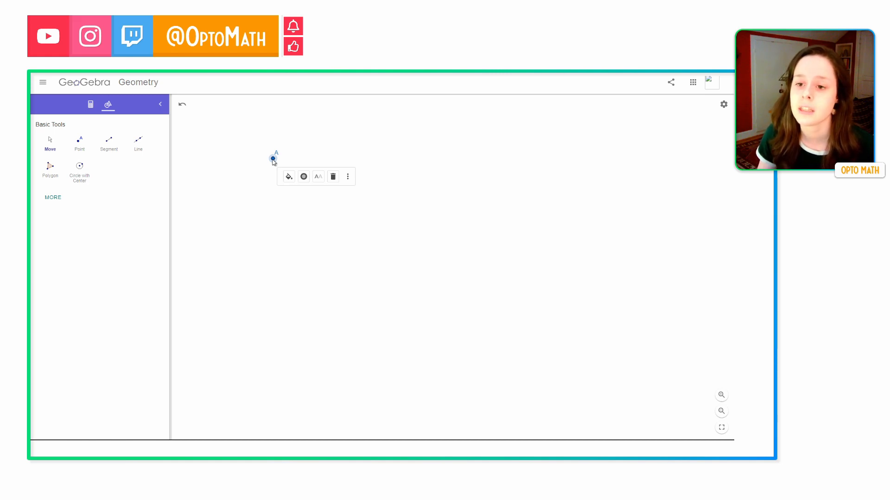
{"action": "left_click", "coordinate": [288, 182]}
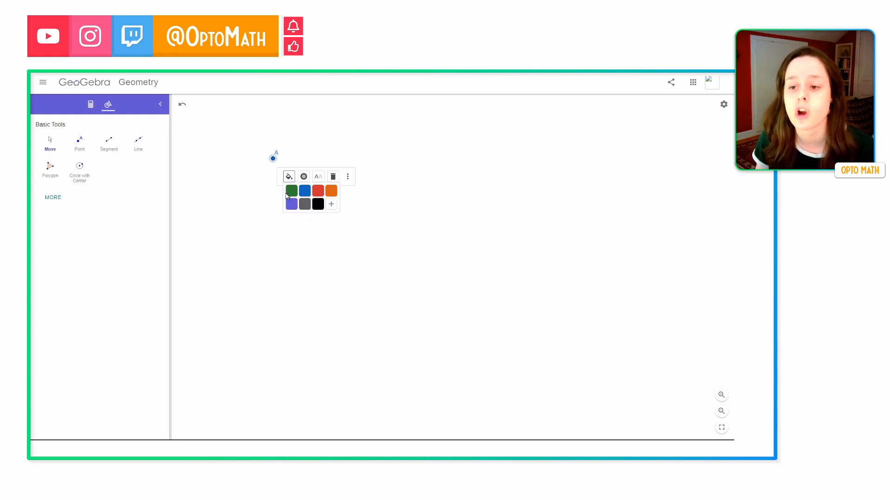
{"action": "left_click", "coordinate": [332, 206]}
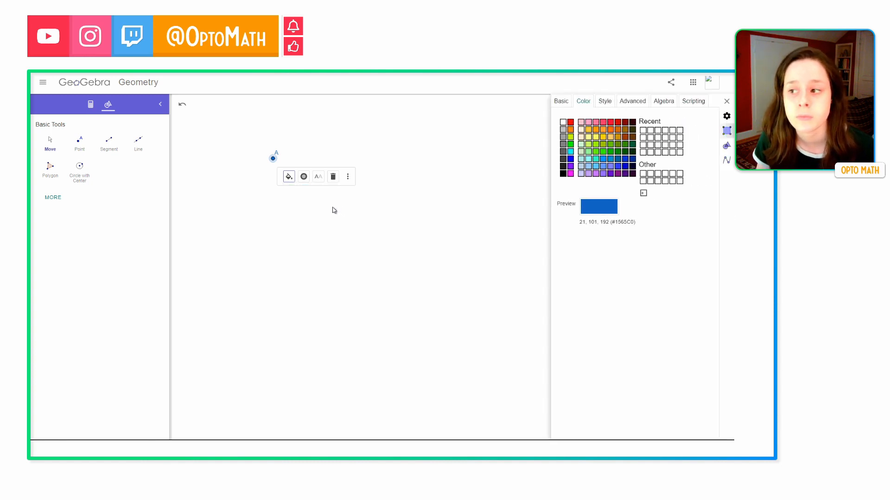
{"action": "left_click", "coordinate": [594, 207]}
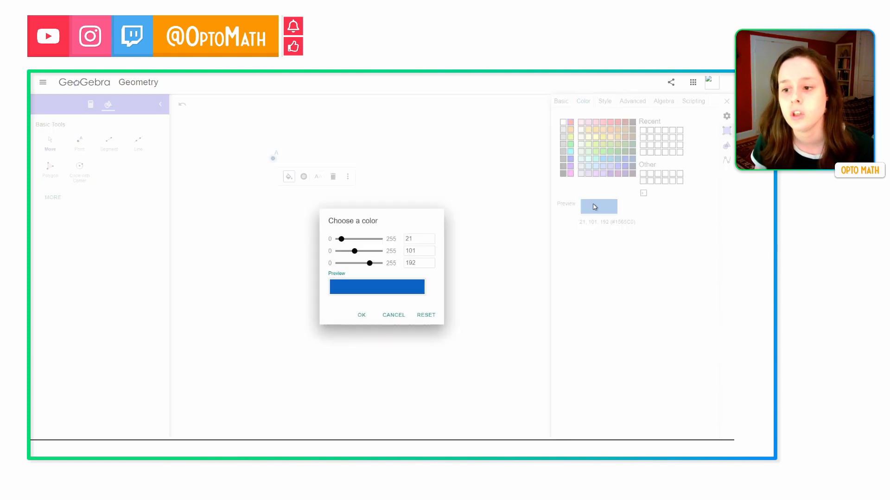
{"action": "left_click_drag", "start_coordinate": [344, 240], "coordinate": [364, 242]}
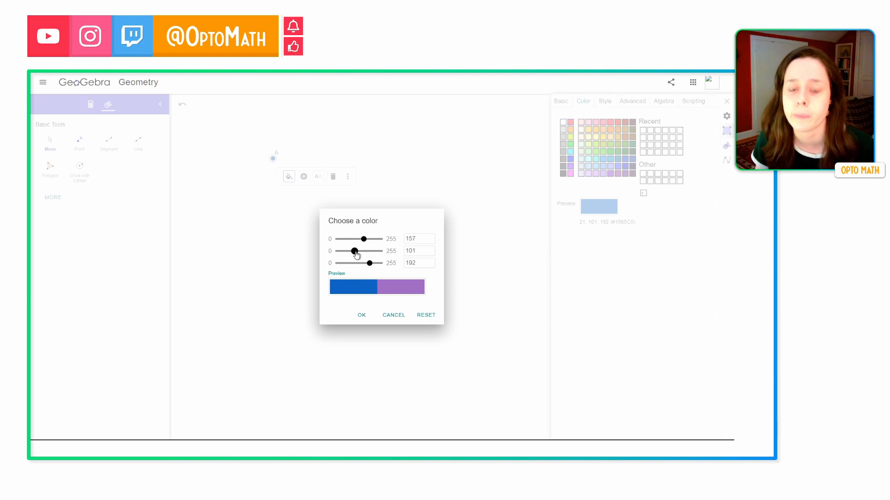
{"action": "left_click_drag", "start_coordinate": [355, 253], "coordinate": [381, 264]}
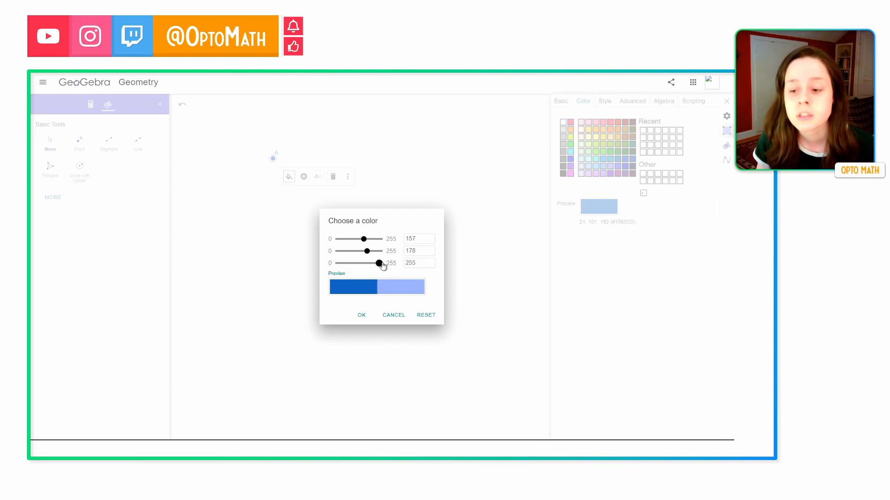
{"action": "left_click", "coordinate": [422, 314]}
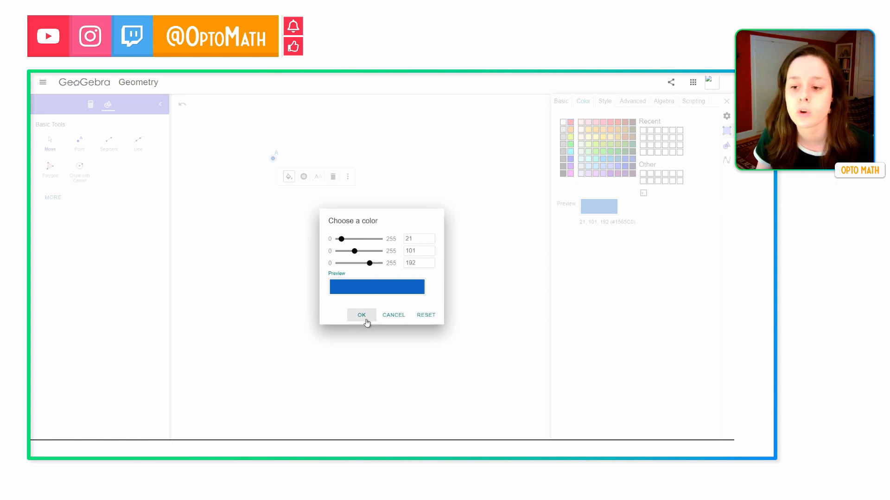
Raise the green component to 196 and apply the custom teal color (21, 196, 192) to the point.
{"action": "left_click_drag", "start_coordinate": [355, 251], "coordinate": [370, 251]}
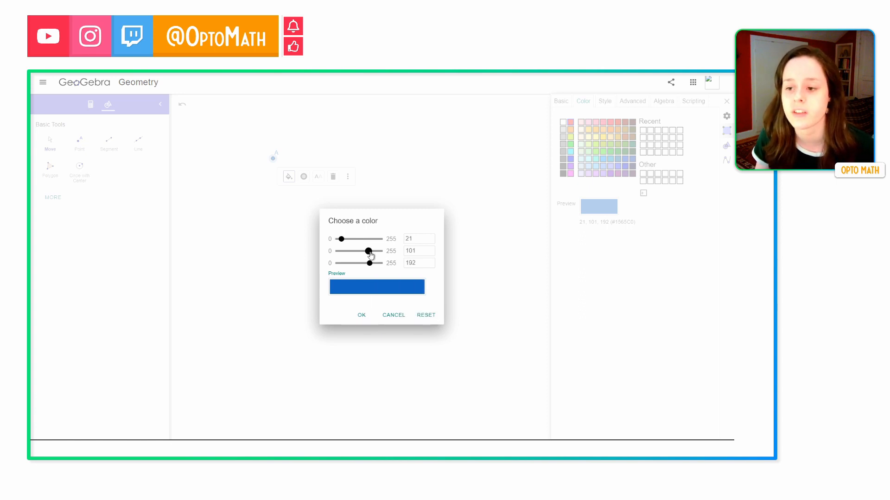
{"action": "left_click", "coordinate": [360, 318]}
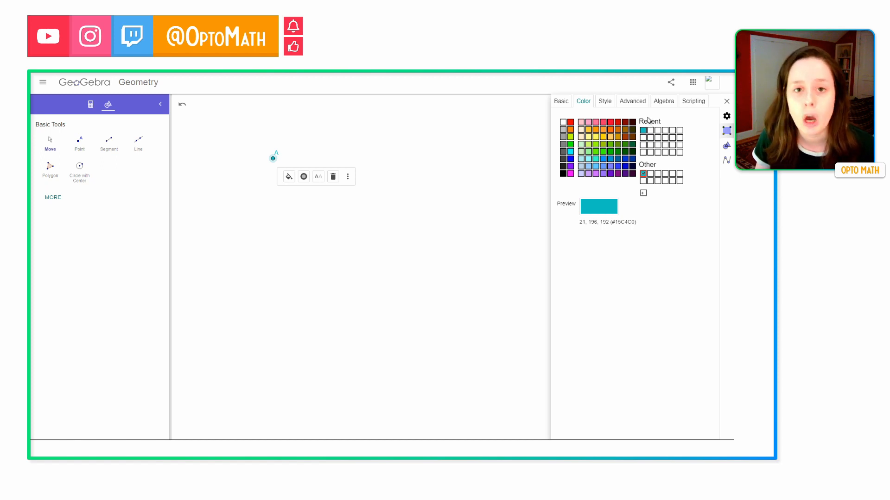
Switch the point's dynamic colors to the HSL model, trying HSV first, and close its settings.
{"action": "left_click", "coordinate": [634, 107]}
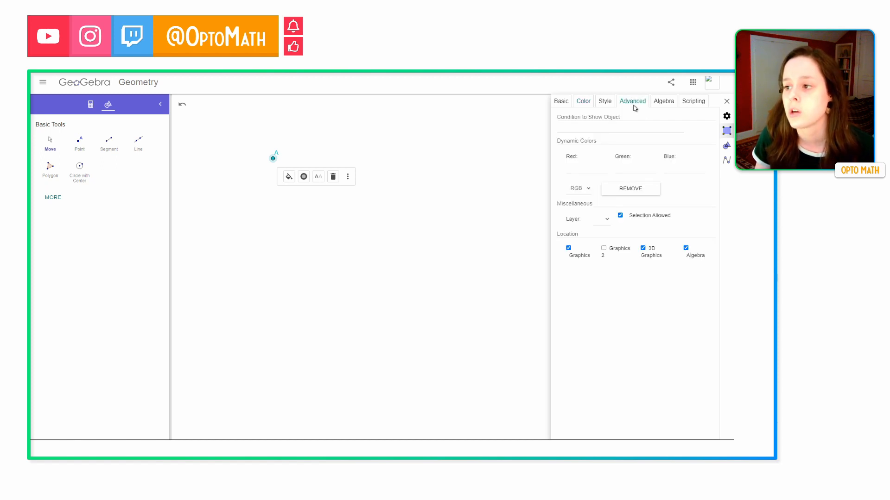
{"action": "left_click", "coordinate": [588, 190]}
{"action": "left_click", "coordinate": [584, 211]}
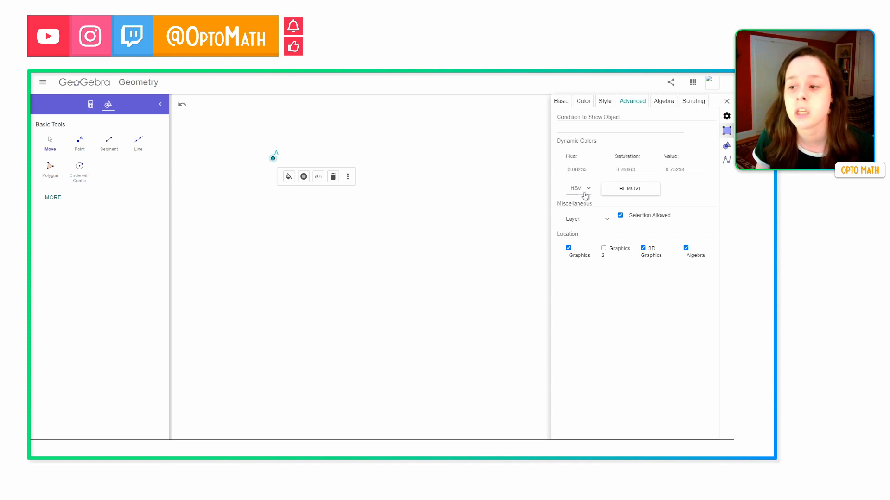
{"action": "left_click", "coordinate": [585, 195]}
{"action": "left_click", "coordinate": [586, 224]}
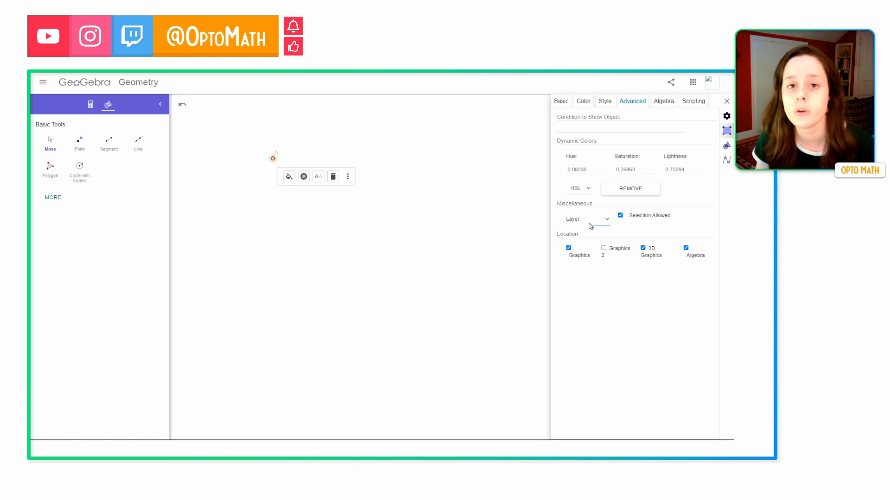
{"action": "left_click", "coordinate": [726, 102]}
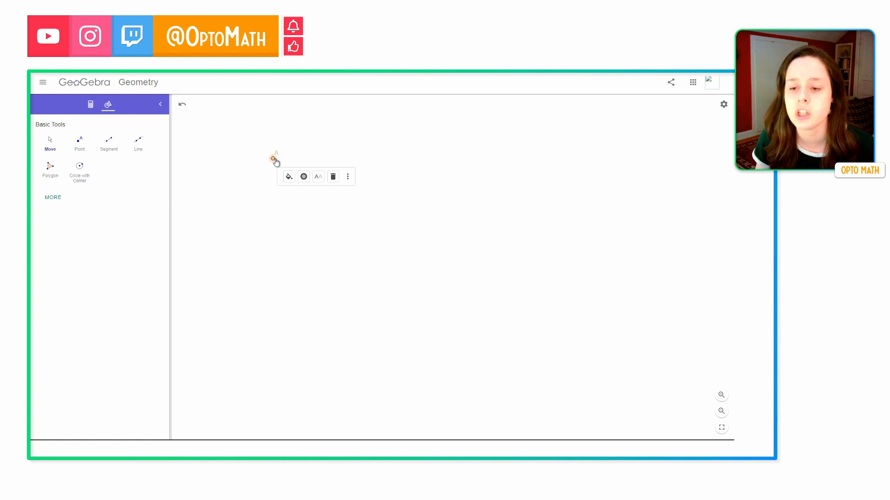
Change the point's style to a plus-shaped cross and set its size to 9.
{"action": "left_click", "coordinate": [303, 178]}
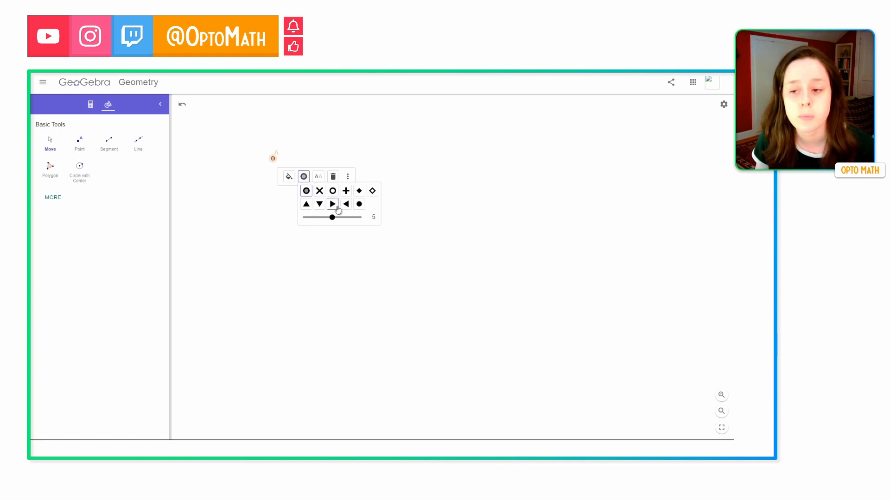
{"action": "left_click", "coordinate": [347, 196]}
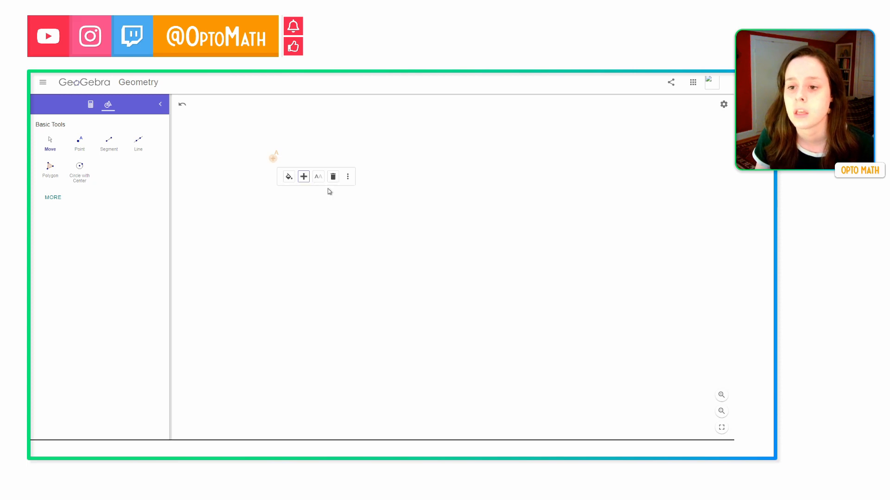
{"action": "left_click", "coordinate": [303, 178]}
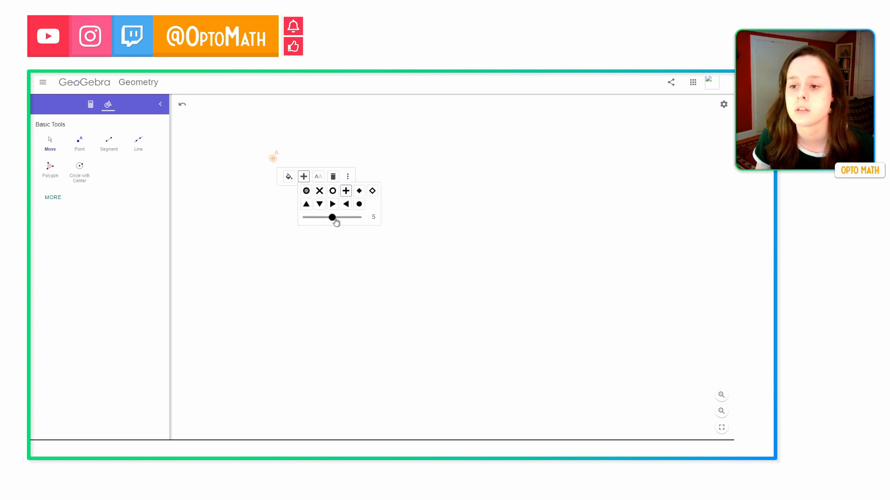
{"action": "mouse_move", "coordinate": [333, 219]}
{"action": "left_mouse_down"}
{"action": "mouse_move", "coordinate": [359, 222]}
{"action": "mouse_move", "coordinate": [304, 224]}
{"action": "mouse_move", "coordinate": [372, 221]}
{"action": "left_mouse_up"}
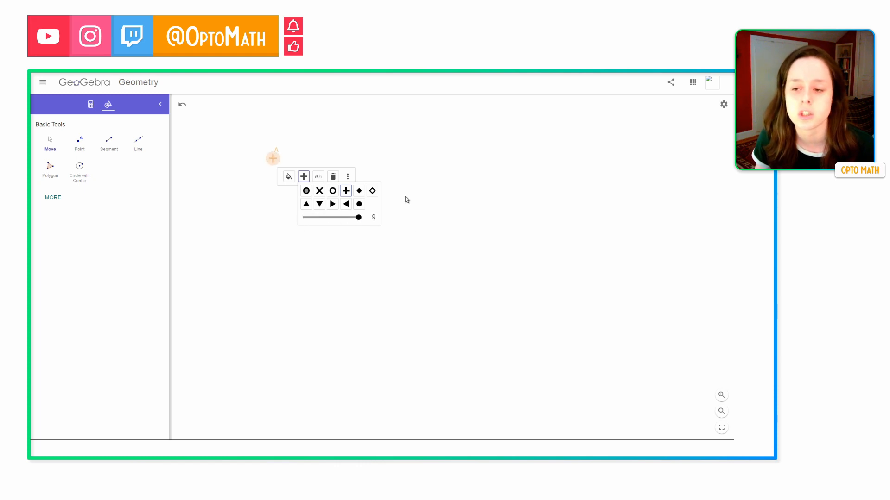
Label the point "Point P" and show its coordinate value beside the label.
{"action": "left_click", "coordinate": [319, 180]}
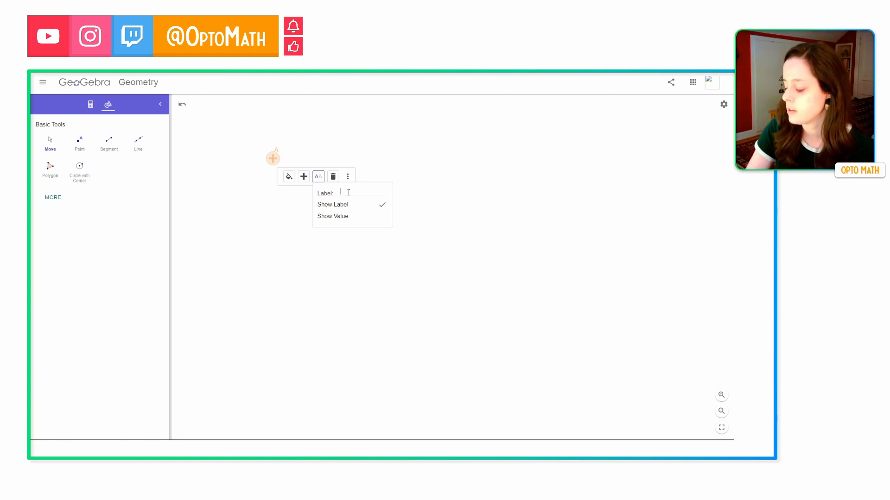
{"action": "type", "text": "Poin"}
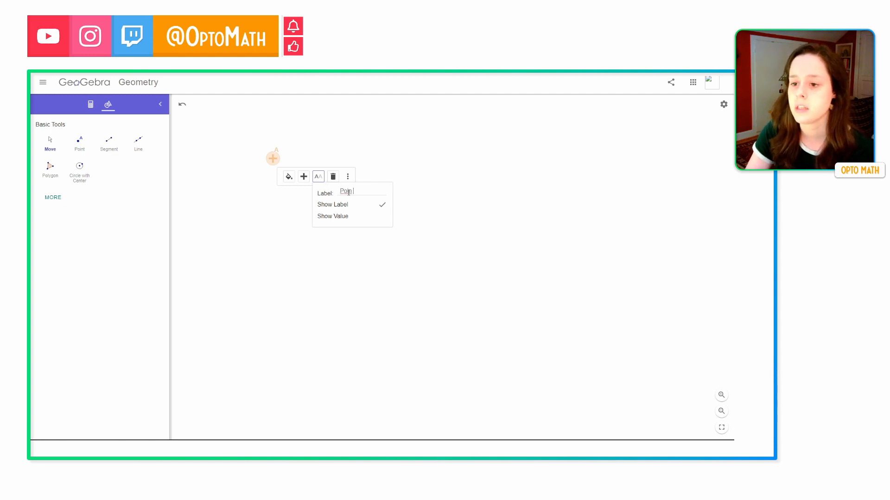
{"action": "type", "text": "t P"}
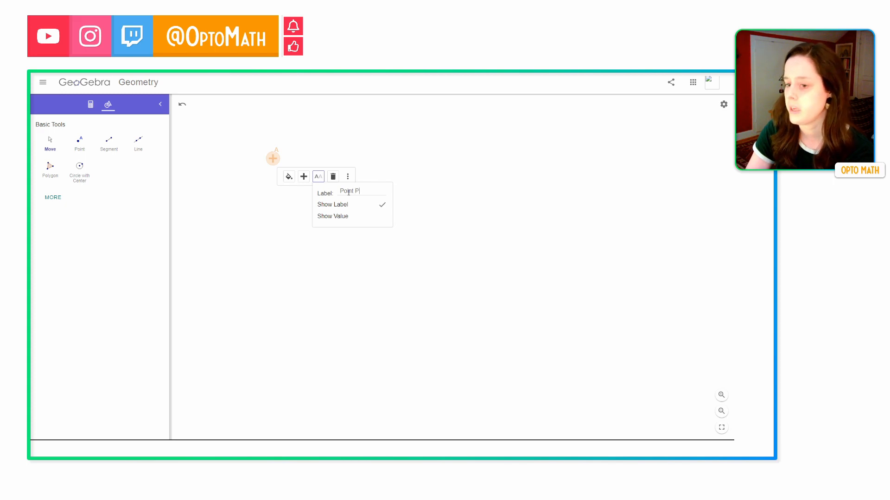
{"action": "left_click", "coordinate": [380, 207]}
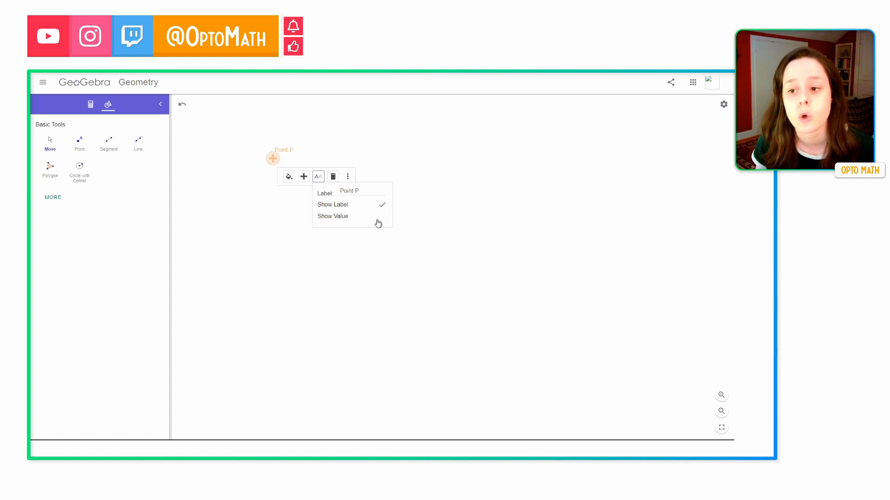
{"action": "left_click", "coordinate": [378, 222]}
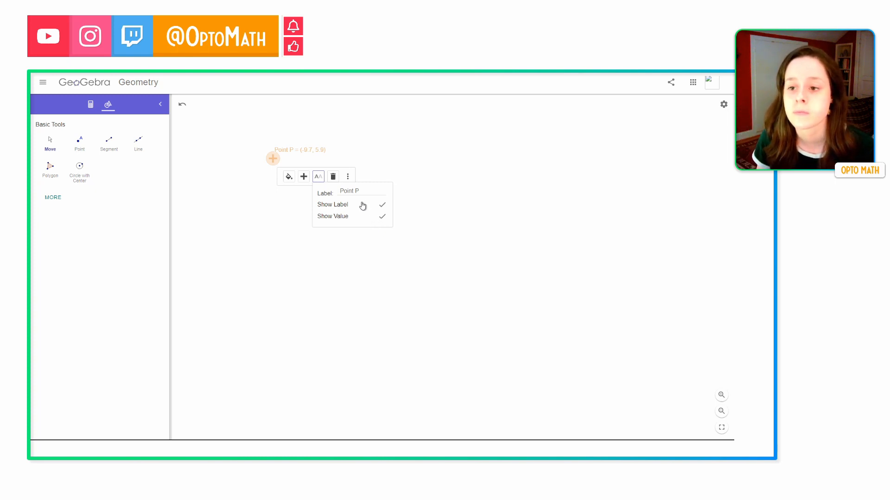
Review the point's Basic, Color, Style, Advanced, Algebra and Scripting settings, then close them and deselect the point.
{"action": "left_click", "coordinate": [347, 177]}
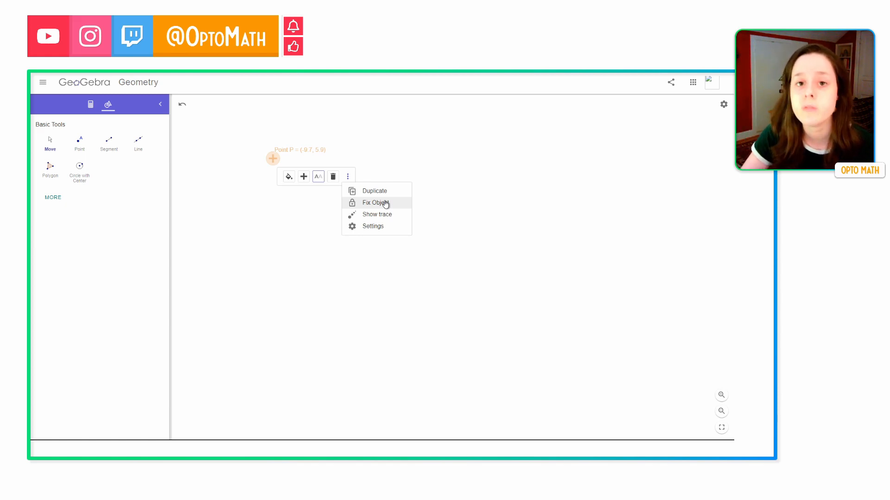
{"action": "left_click", "coordinate": [384, 227]}
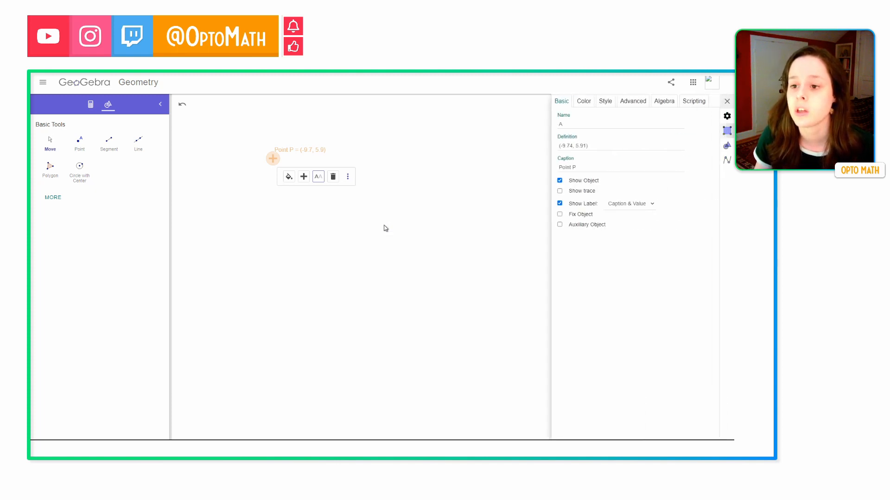
{"action": "left_click", "coordinate": [585, 102]}
{"action": "left_click", "coordinate": [604, 102]}
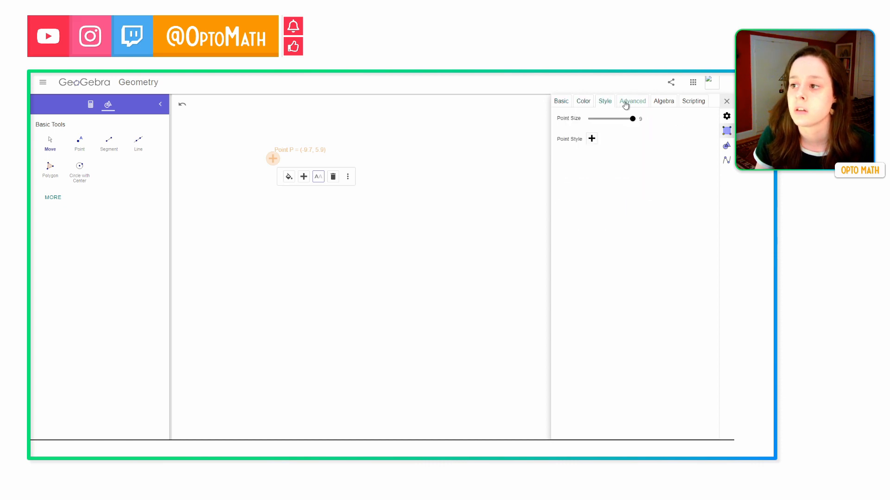
{"action": "left_click", "coordinate": [626, 102]}
{"action": "left_click", "coordinate": [663, 103]}
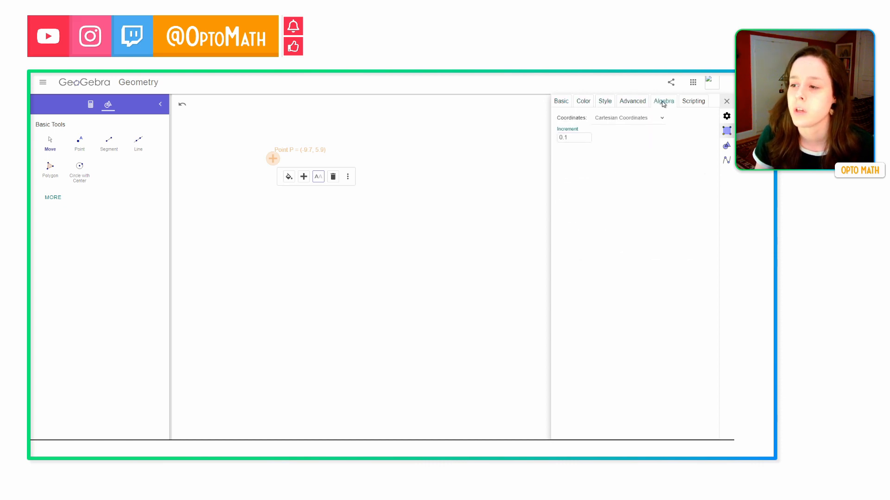
{"action": "left_click", "coordinate": [689, 102]}
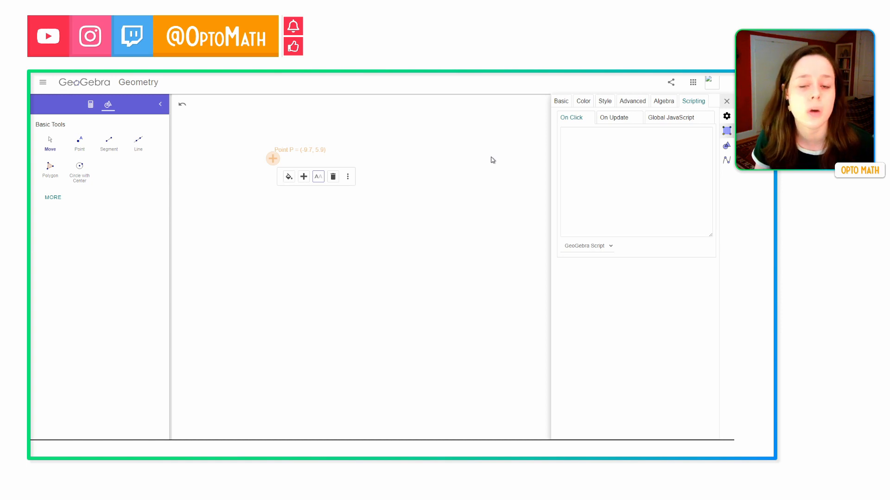
{"action": "left_click", "coordinate": [727, 102]}
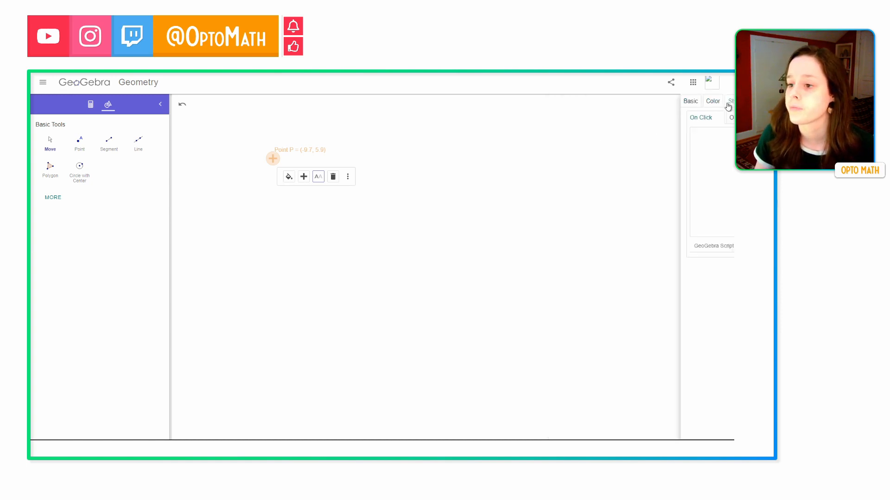
{"action": "left_click", "coordinate": [415, 159]}
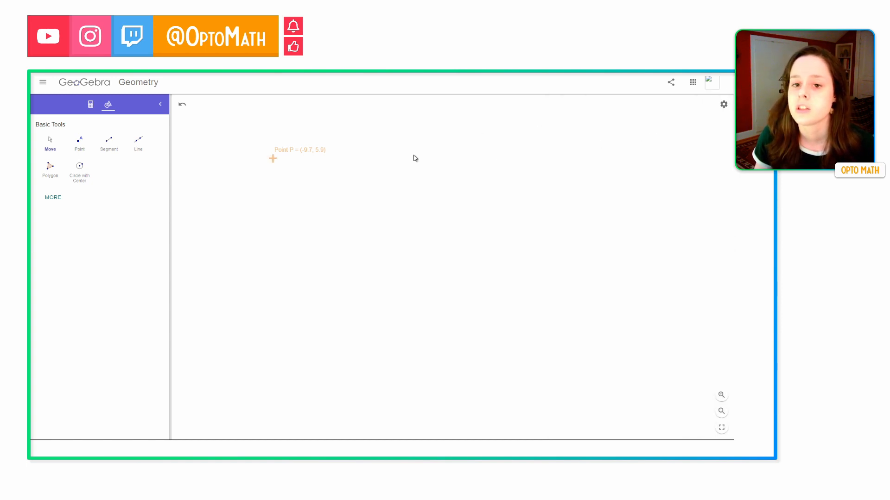
Draw a segment between two new points beside Point P, sloping down to the right.
{"action": "left_click", "coordinate": [109, 142]}
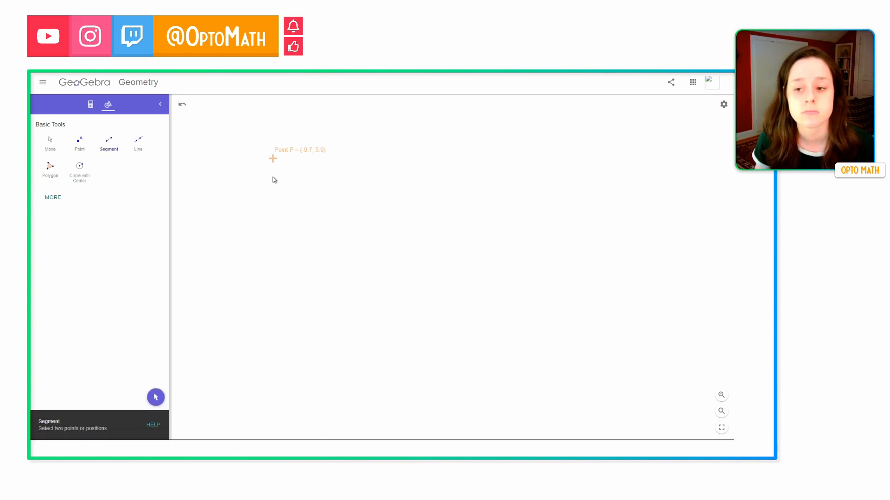
{"action": "left_click", "coordinate": [369, 122]}
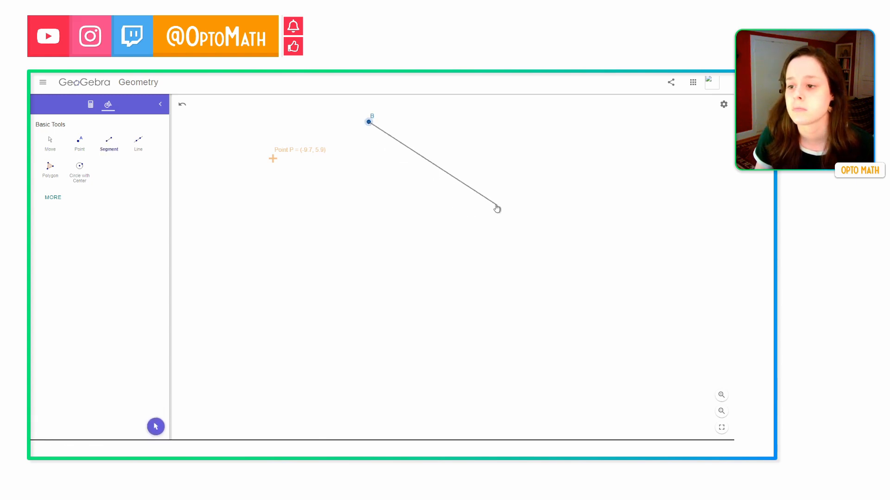
{"action": "left_click", "coordinate": [496, 204]}
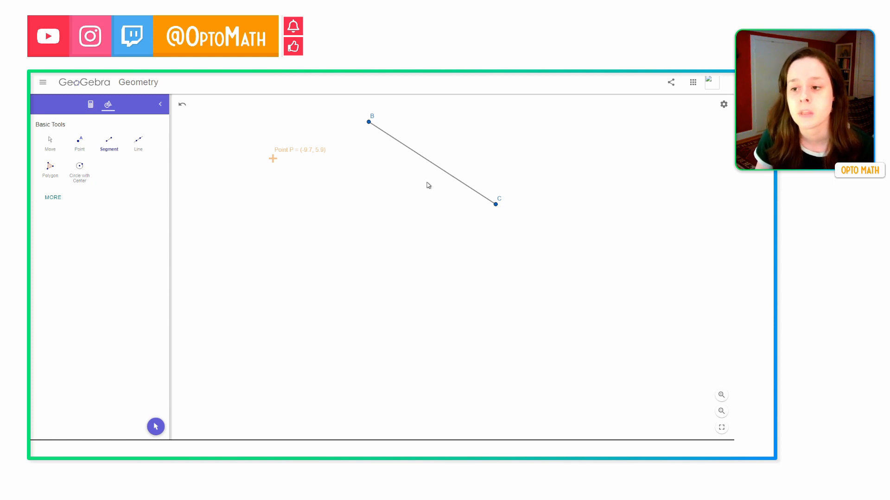
Select the new segment and change its color to green.
{"action": "left_click", "coordinate": [50, 144]}
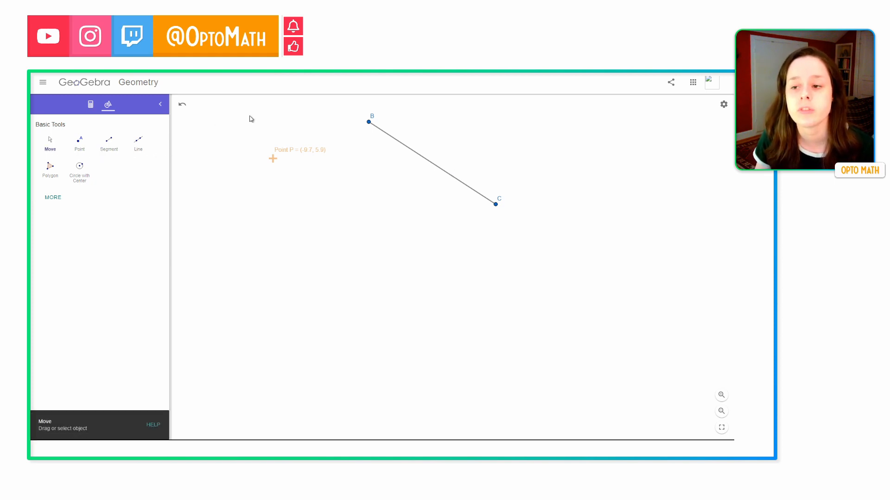
{"action": "left_click", "coordinate": [417, 154]}
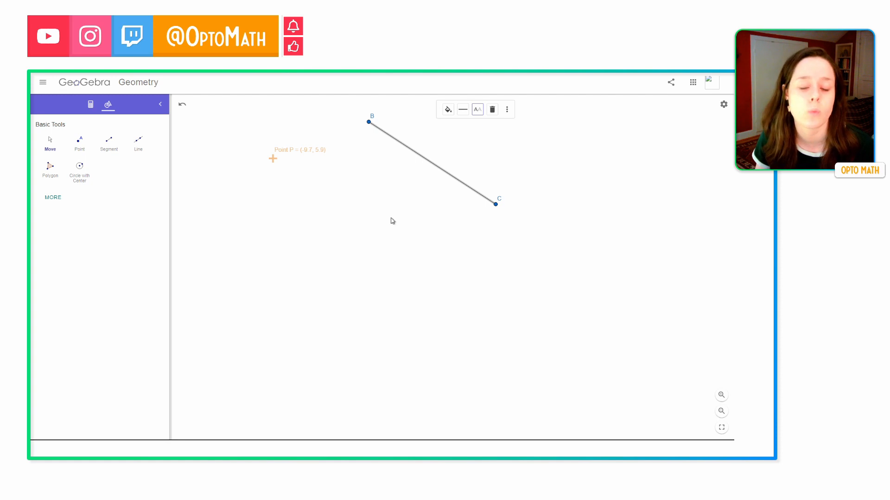
{"action": "left_click", "coordinate": [448, 110]}
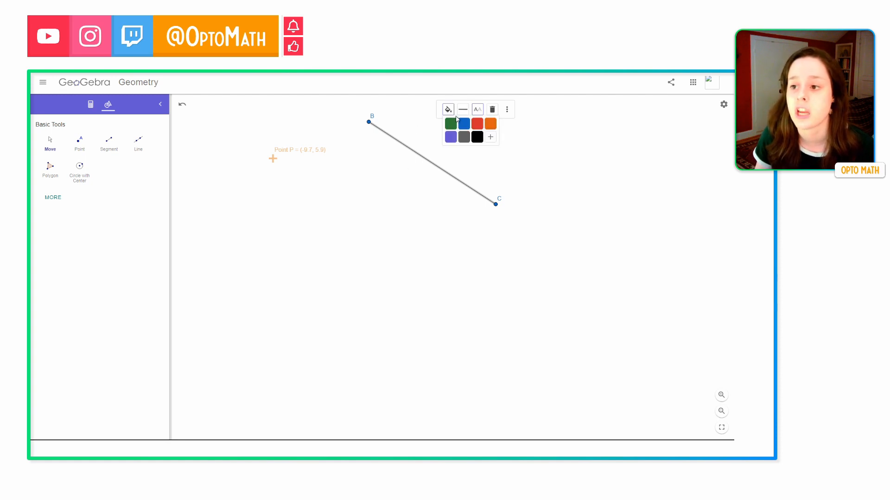
{"action": "left_click", "coordinate": [449, 124]}
Try the long-dashed, short-dashed and dotted line styles on segment BC.
{"action": "left_click", "coordinate": [463, 109]}
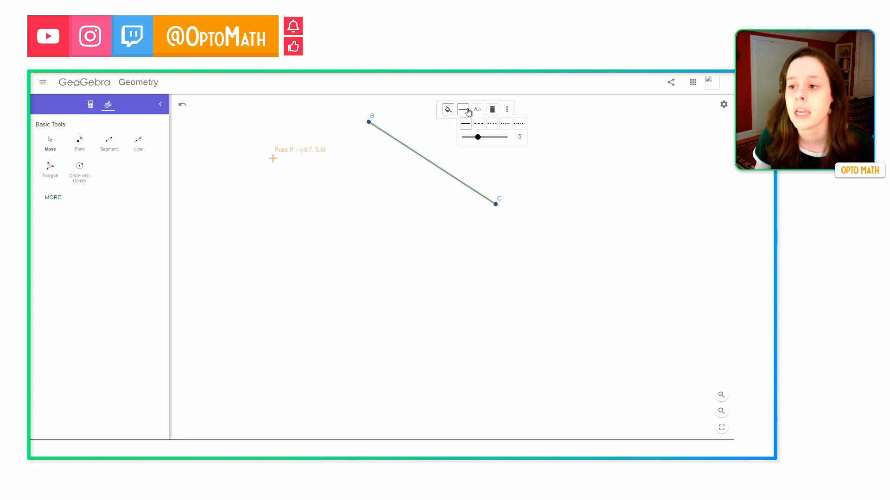
{"action": "left_click", "coordinate": [480, 126]}
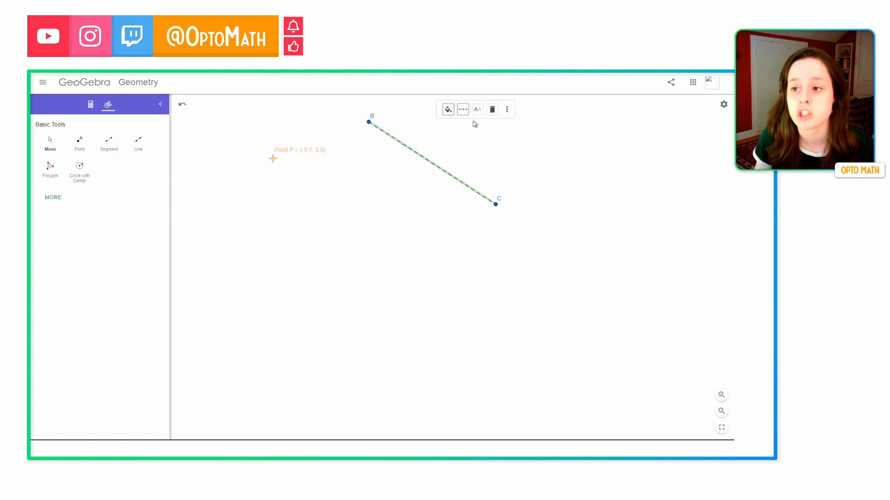
{"action": "left_click", "coordinate": [463, 111]}
{"action": "left_click", "coordinate": [491, 124]}
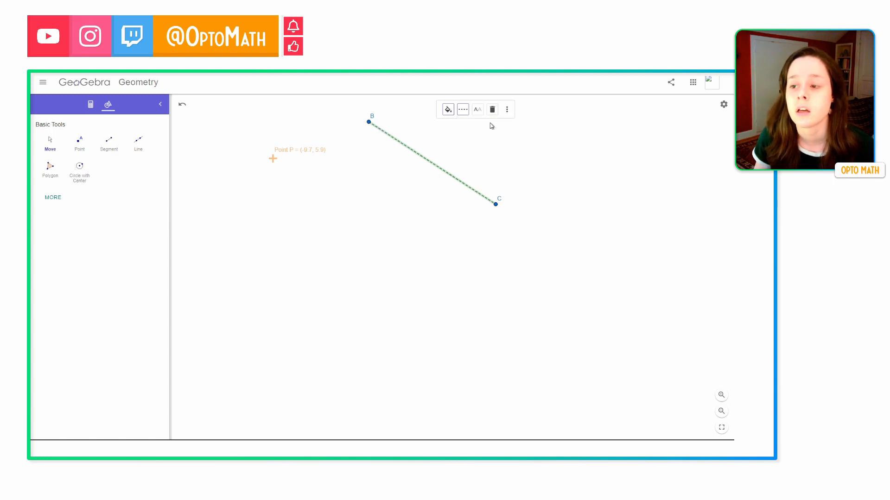
{"action": "left_click", "coordinate": [463, 110]}
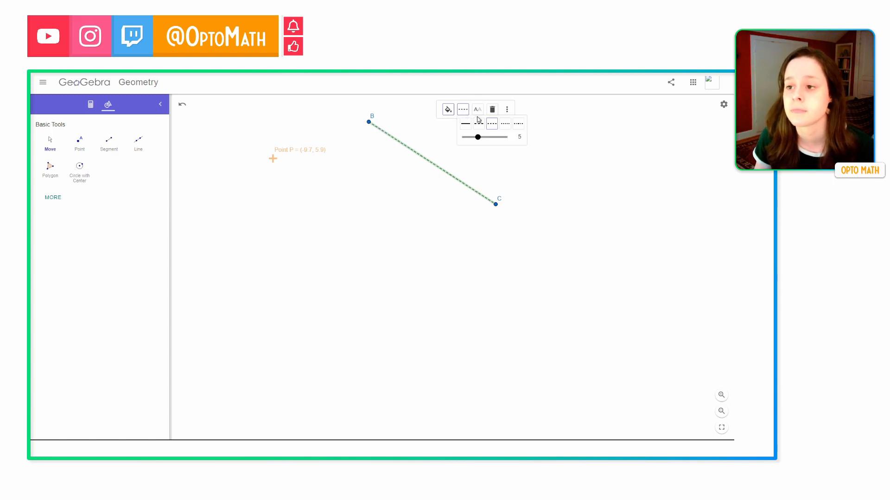
{"action": "left_click", "coordinate": [507, 128]}
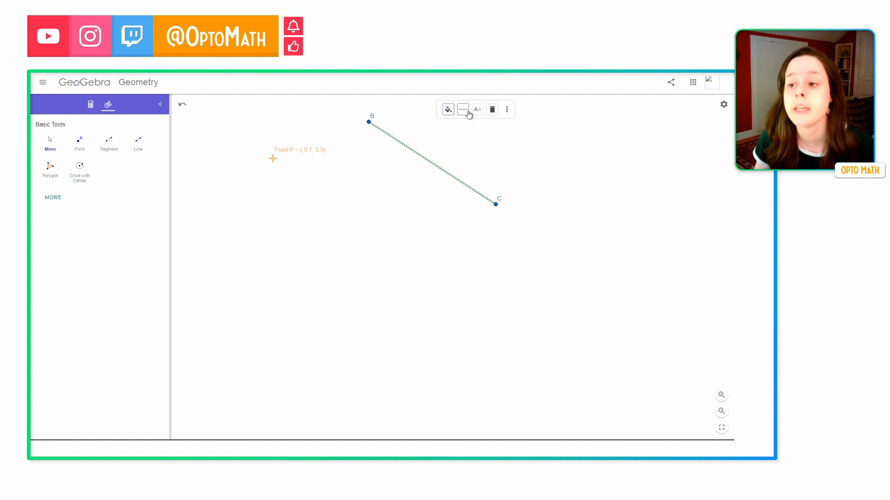
Give segment BC the dash-dot line style and set its thickness to 13.
{"action": "left_click", "coordinate": [468, 113]}
{"action": "left_click", "coordinate": [521, 129]}
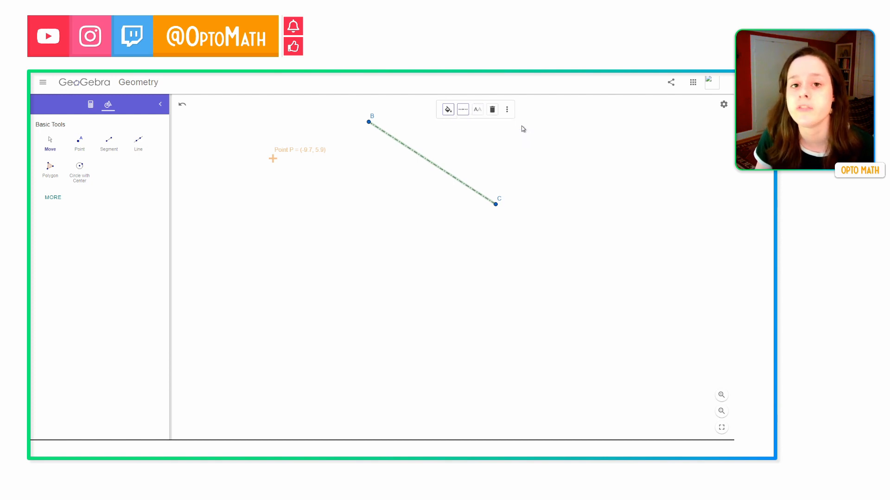
{"action": "left_click", "coordinate": [461, 114]}
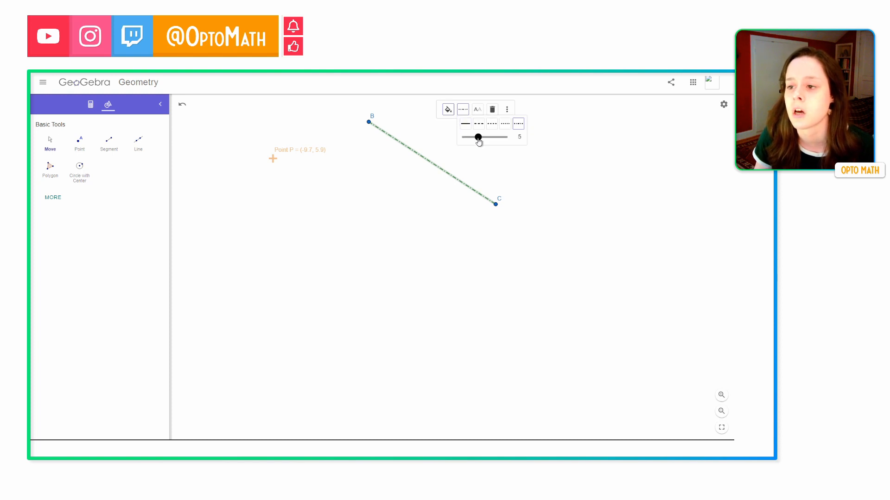
{"action": "left_click_drag", "start_coordinate": [479, 141], "coordinate": [510, 141]}
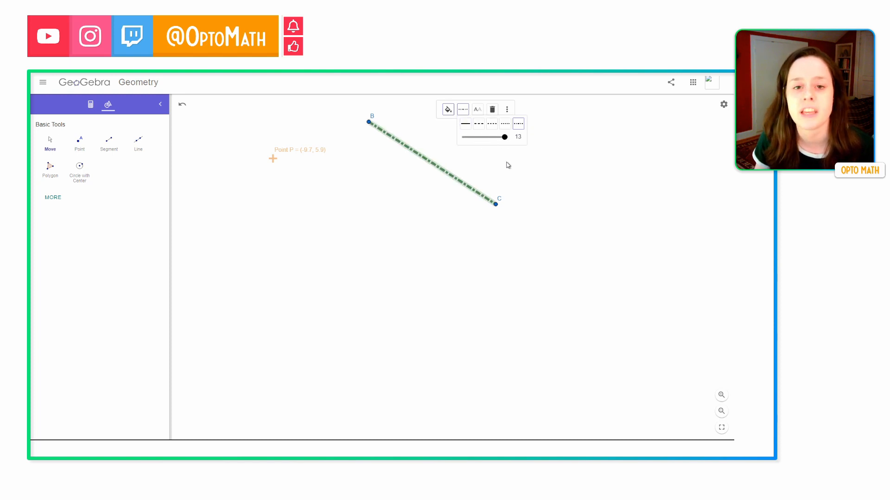
Show the label f of segment BC and move it slightly below the segment.
{"action": "left_click", "coordinate": [478, 109]}
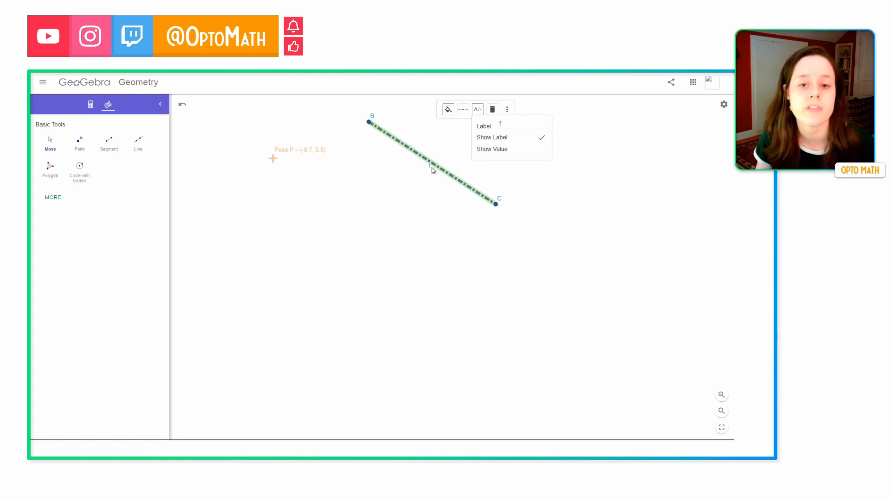
{"action": "mouse_move", "coordinate": [433, 170]}
{"action": "left_mouse_down"}
{"action": "mouse_move", "coordinate": [443, 169]}
{"action": "mouse_move", "coordinate": [404, 174]}
{"action": "mouse_move", "coordinate": [429, 170]}
{"action": "left_mouse_up"}
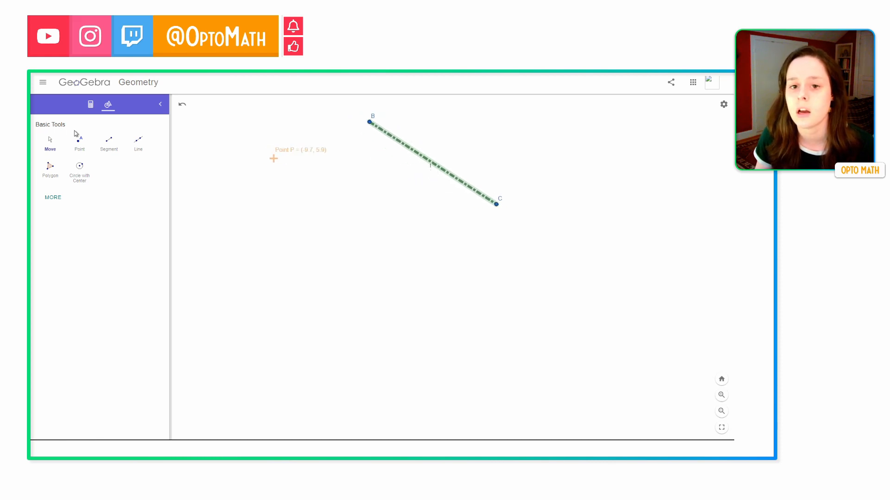
{"action": "left_click", "coordinate": [50, 143]}
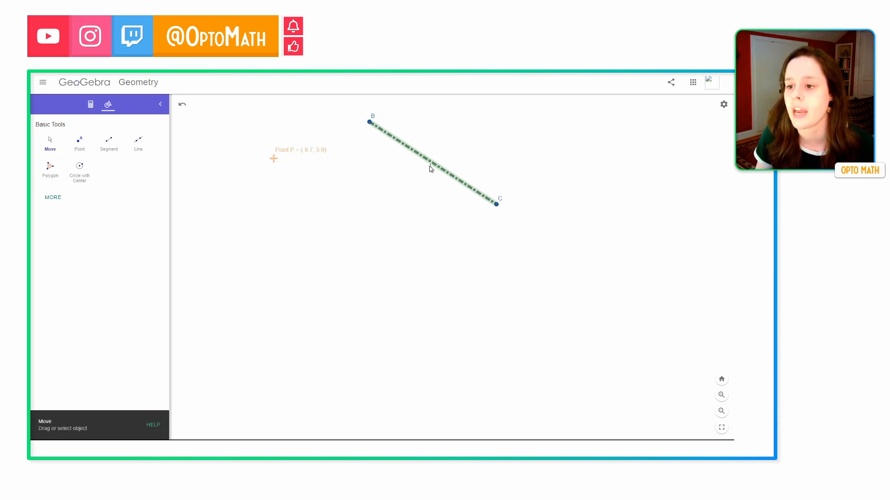
{"action": "left_click_drag", "start_coordinate": [430, 167], "coordinate": [427, 174]}
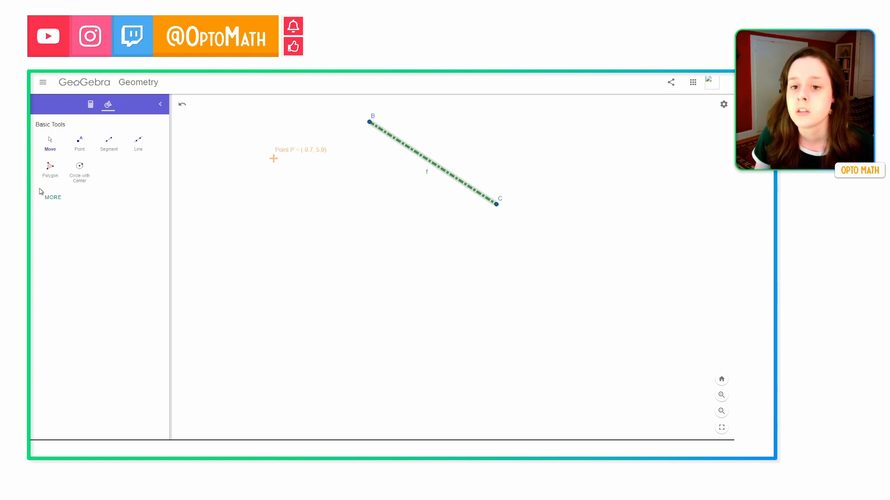
Draw a line through two new points, one below and left of Point P, the other between Point P and point C.
{"action": "left_click", "coordinate": [137, 147]}
{"action": "left_click", "coordinate": [234, 170]}
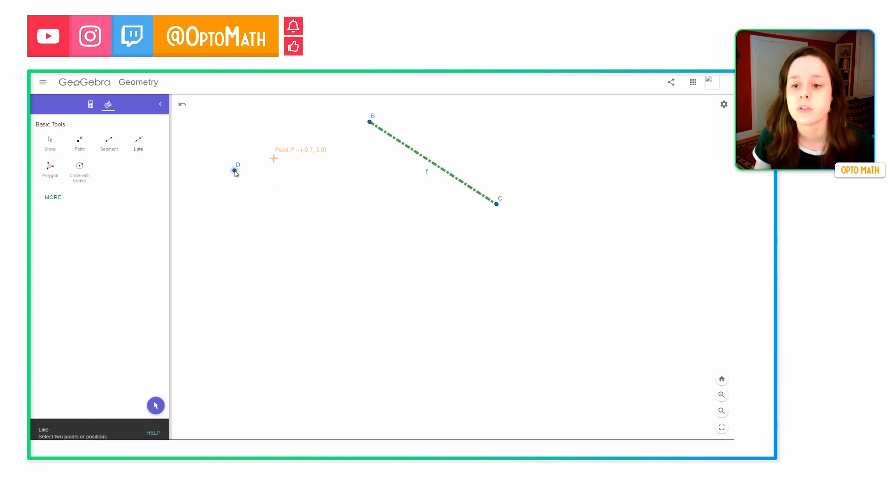
{"action": "left_click", "coordinate": [389, 204]}
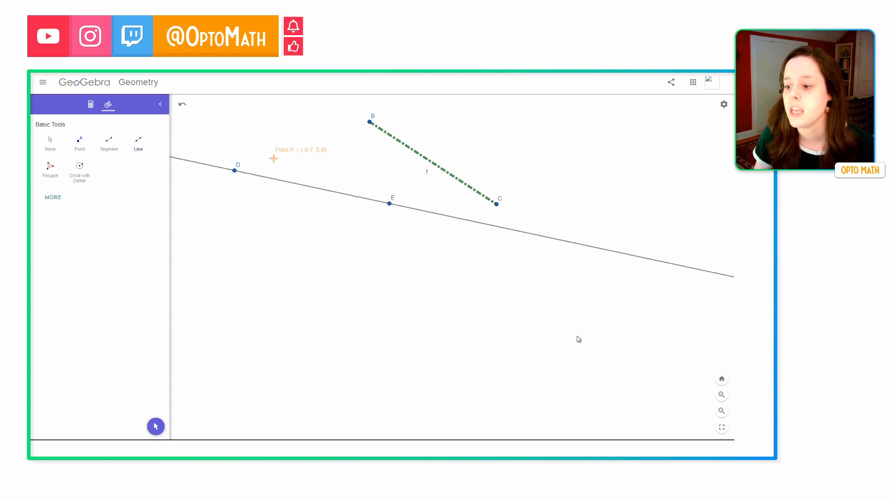
Zoom out to examine how far the line extends, zoom back in and restore the standard view.
{"action": "left_click", "coordinate": [722, 412]}
{"action": "left_click", "coordinate": [721, 412]}
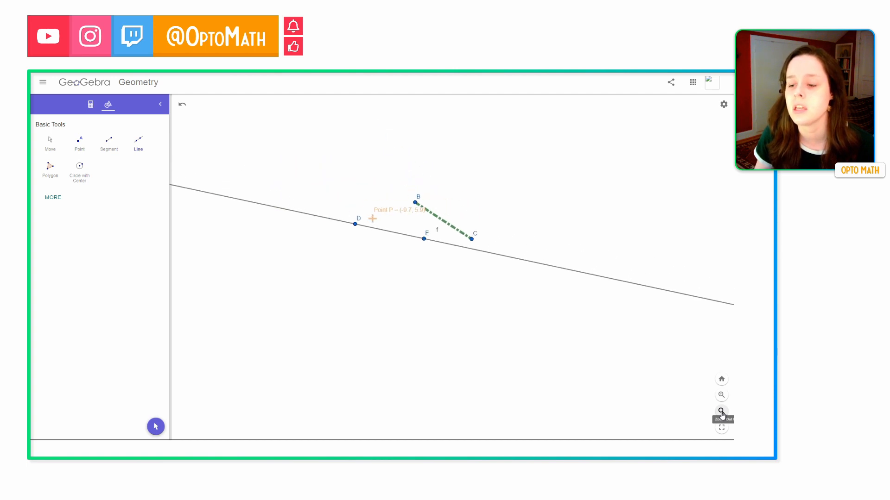
{"action": "left_click", "coordinate": [721, 412]}
{"action": "left_click", "coordinate": [722, 412]}
{"action": "left_click", "coordinate": [721, 412]}
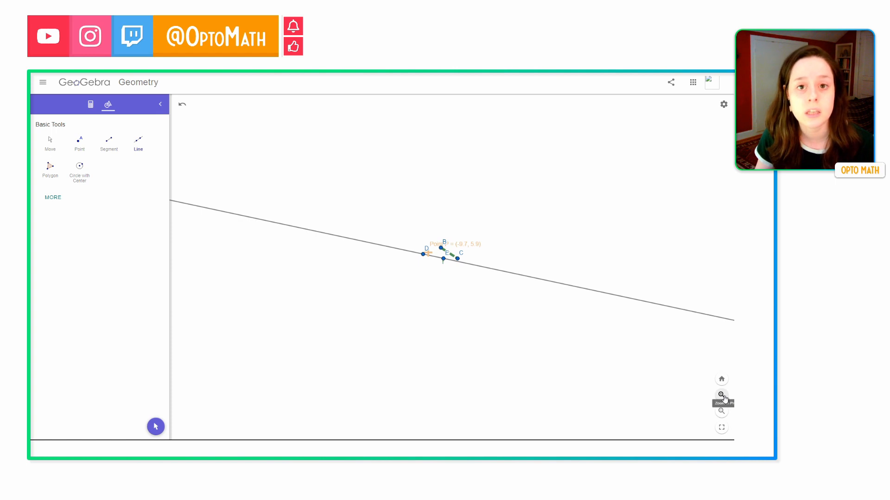
{"action": "left_click", "coordinate": [721, 396]}
{"action": "left_click", "coordinate": [722, 395]}
{"action": "left_click", "coordinate": [722, 395]}
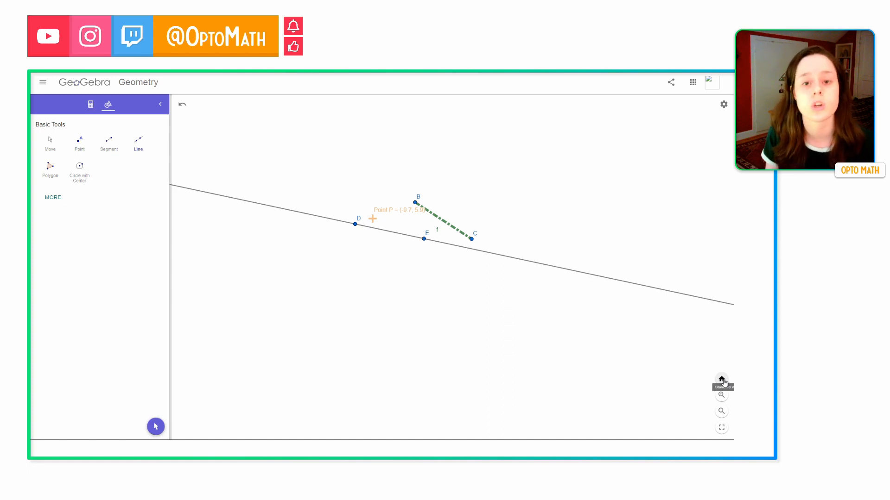
{"action": "left_click", "coordinate": [722, 380]}
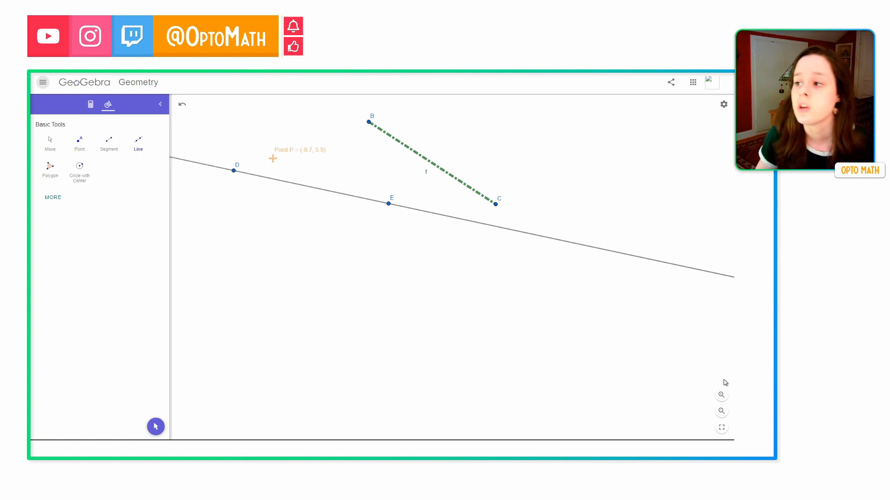
Show the coordinate axes and set the grid to Major Gridlines.
{"action": "left_click", "coordinate": [724, 105]}
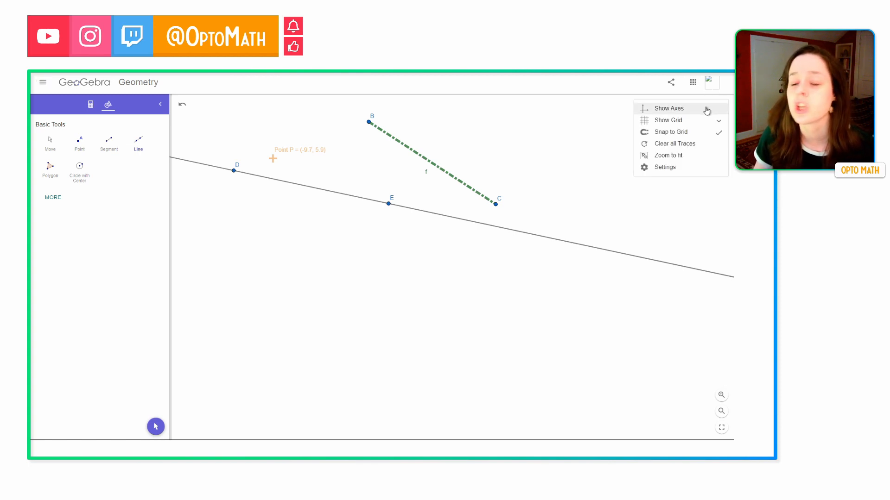
{"action": "left_click", "coordinate": [706, 110]}
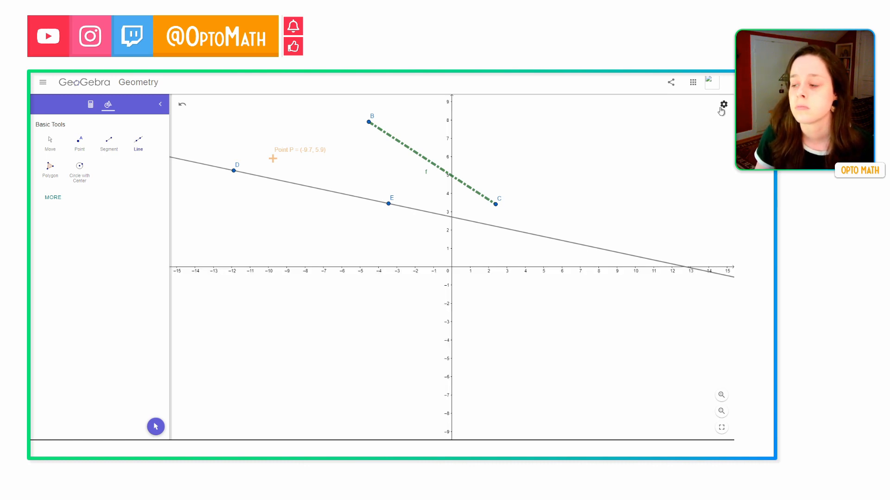
{"action": "left_click", "coordinate": [724, 104]}
{"action": "left_click", "coordinate": [713, 124]}
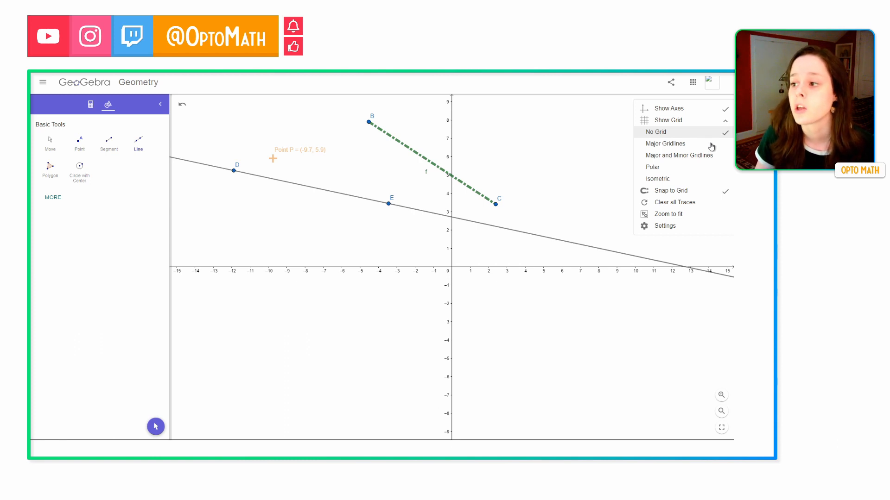
{"action": "left_click", "coordinate": [713, 145]}
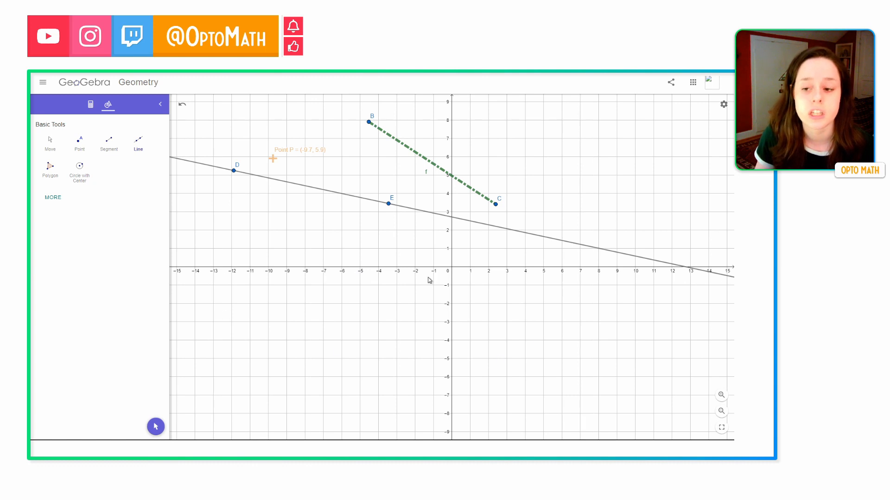
Change the grid to Major and Minor Gridlines.
{"action": "left_click", "coordinate": [723, 105]}
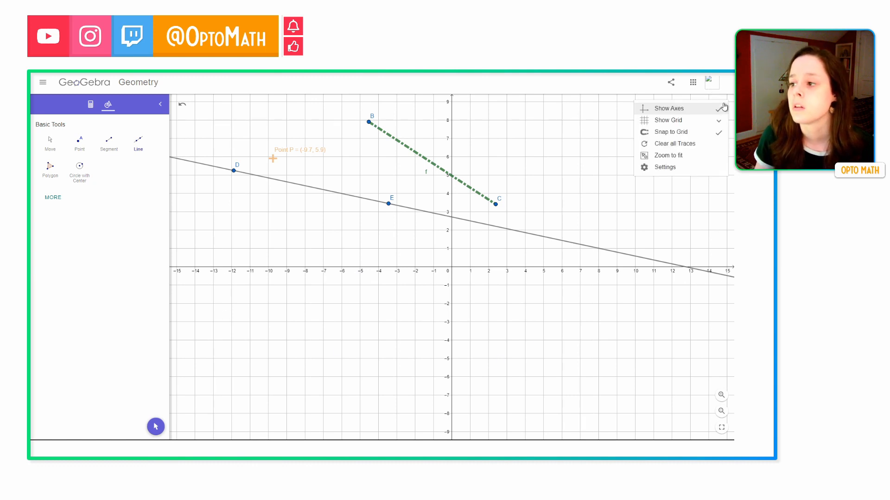
{"action": "left_click", "coordinate": [708, 122]}
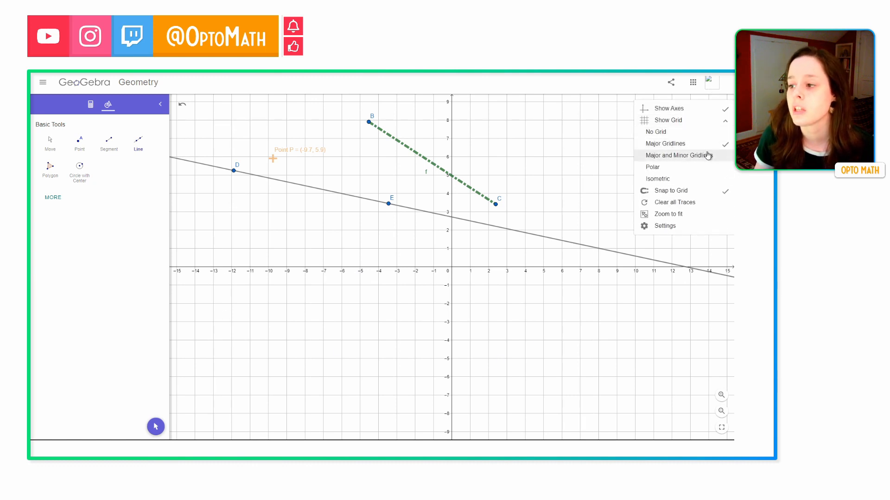
{"action": "left_click", "coordinate": [709, 155]}
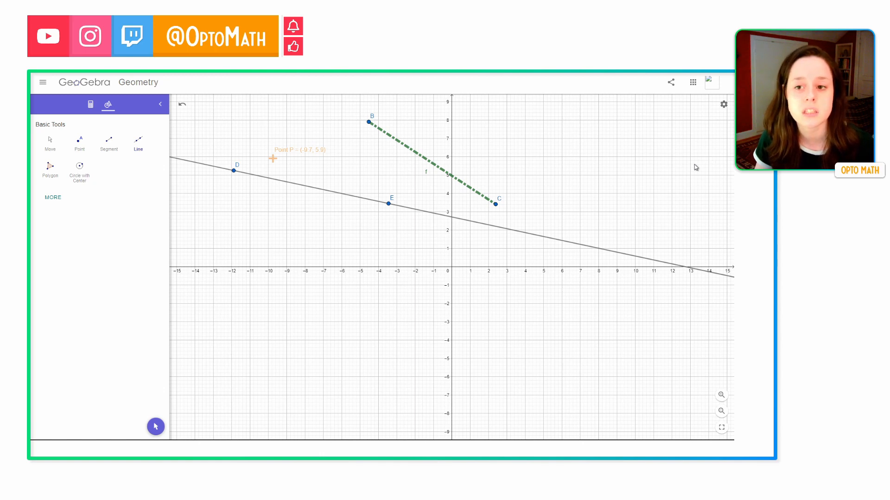
Switch the grid to Polar and hide the coordinate axes.
{"action": "left_click", "coordinate": [723, 106]}
{"action": "left_click", "coordinate": [715, 123]}
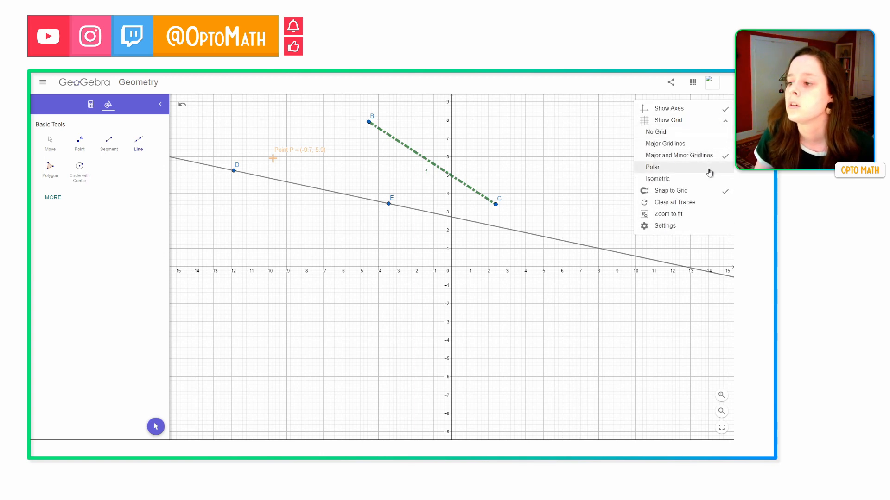
{"action": "left_click", "coordinate": [709, 172]}
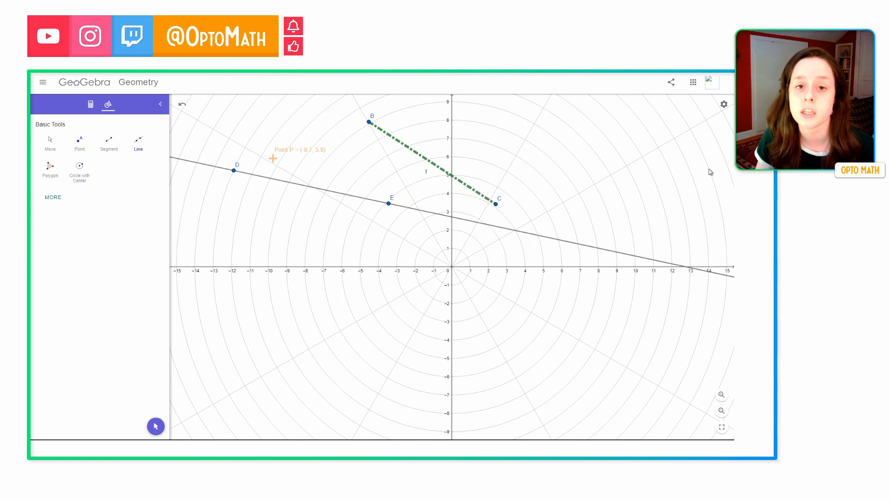
{"action": "left_click", "coordinate": [722, 105]}
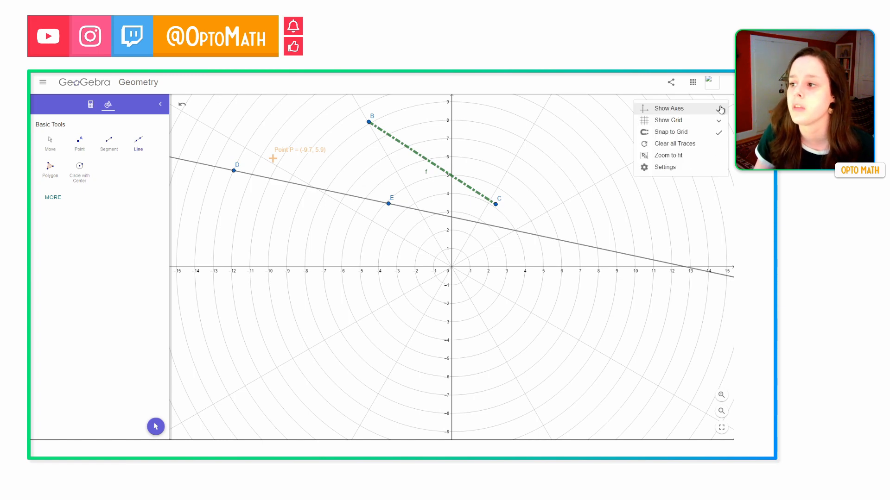
{"action": "left_click", "coordinate": [720, 110]}
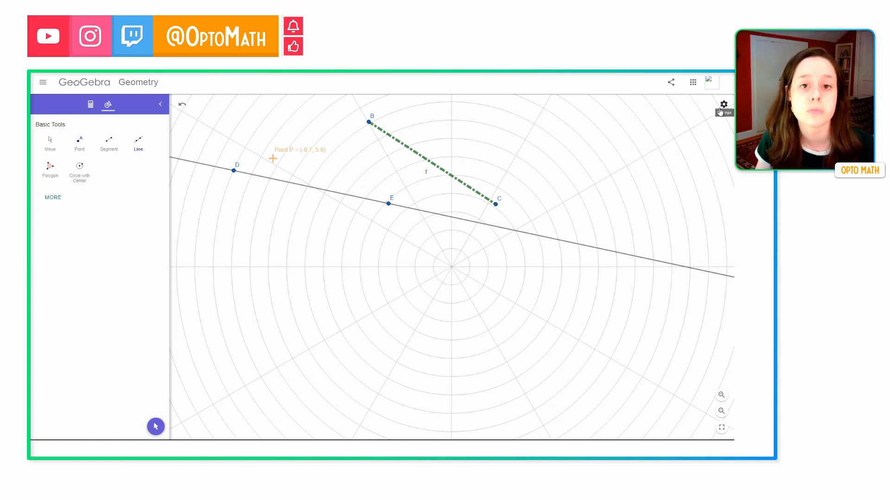
Show the coordinate axes again and switch the grid to Isometric.
{"action": "left_click", "coordinate": [722, 106]}
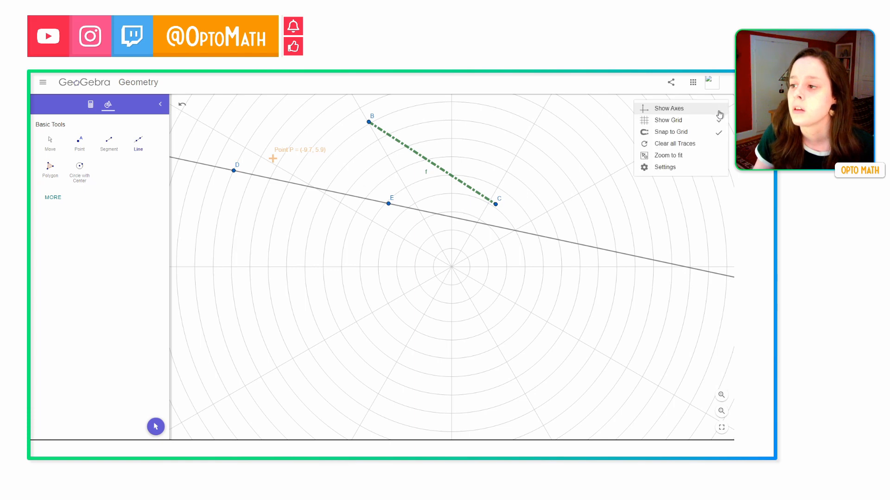
{"action": "left_click", "coordinate": [715, 113]}
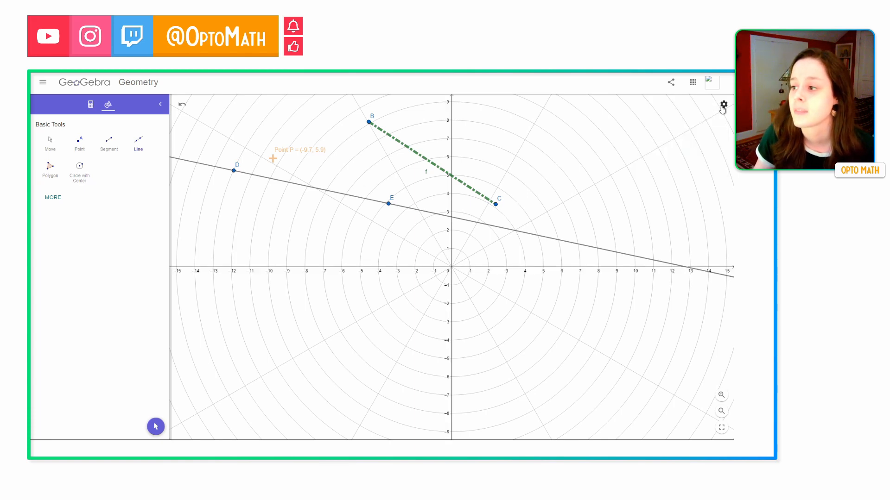
{"action": "left_click", "coordinate": [721, 106]}
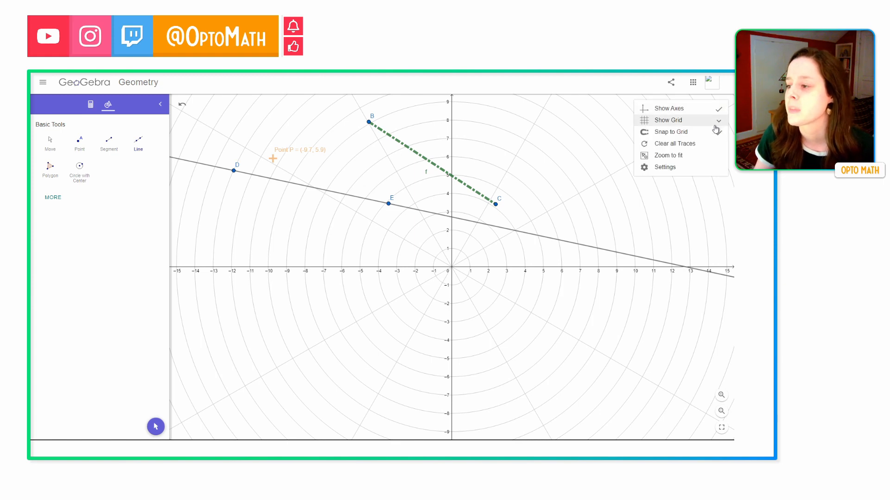
{"action": "left_click", "coordinate": [716, 122]}
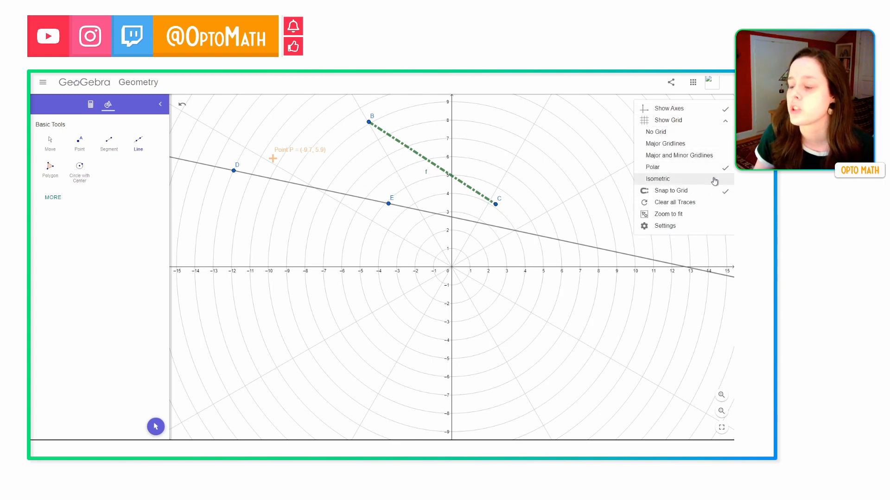
{"action": "left_click", "coordinate": [714, 179]}
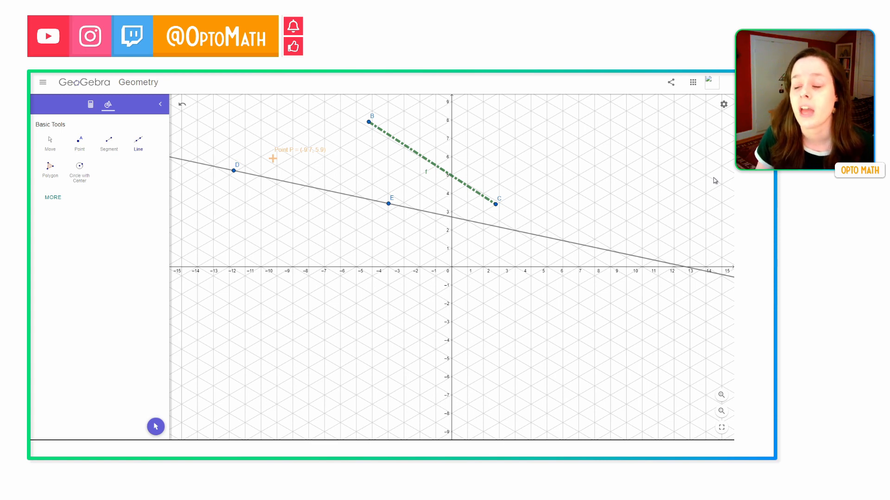
{"action": "left_click", "coordinate": [724, 105]}
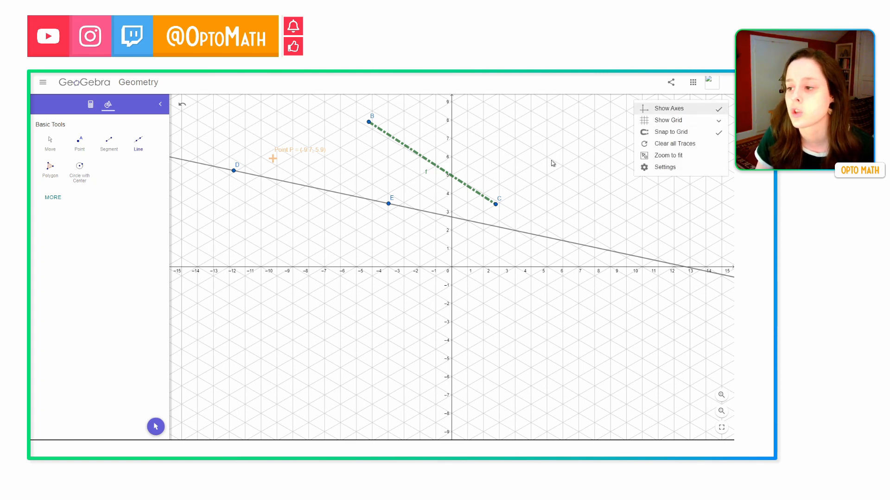
{"action": "left_click", "coordinate": [600, 164]}
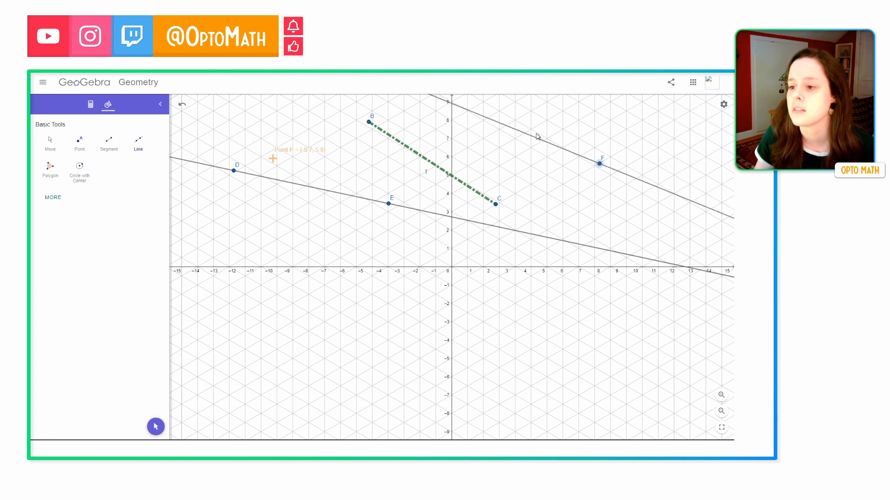
{"action": "left_click", "coordinate": [555, 157]}
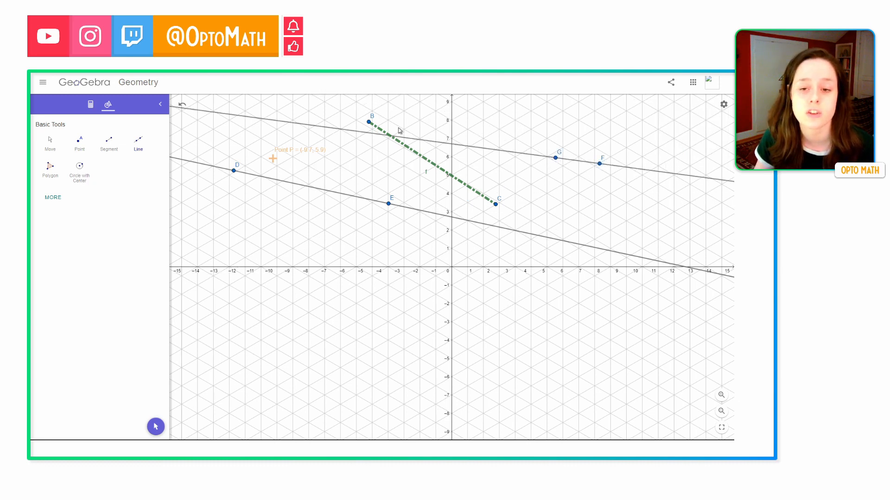
{"action": "left_click", "coordinate": [181, 106]}
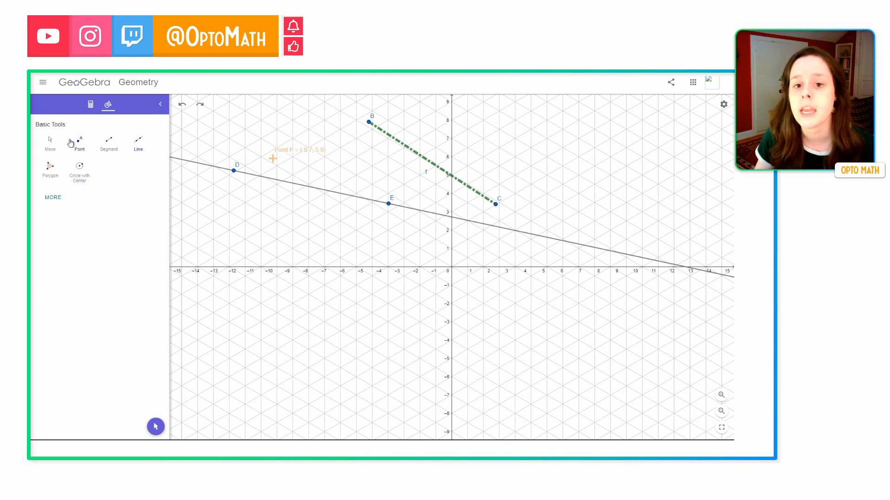
Draw a closed, irregular nine-vertex polygon with deep inward notches on an empty area of the isometric grid.
{"action": "left_click", "coordinate": [50, 144]}
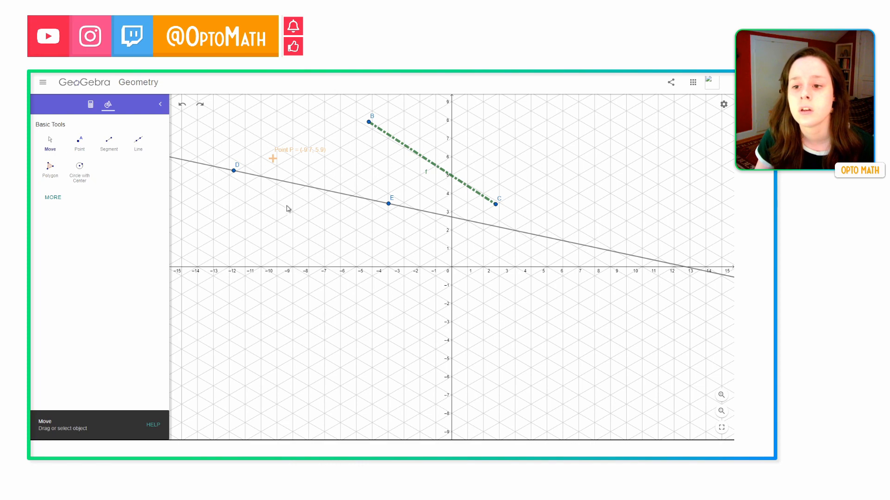
{"action": "left_click_drag", "start_coordinate": [287, 208], "coordinate": [389, 83]}
{"action": "left_click_drag", "start_coordinate": [369, 182], "coordinate": [538, 167]}
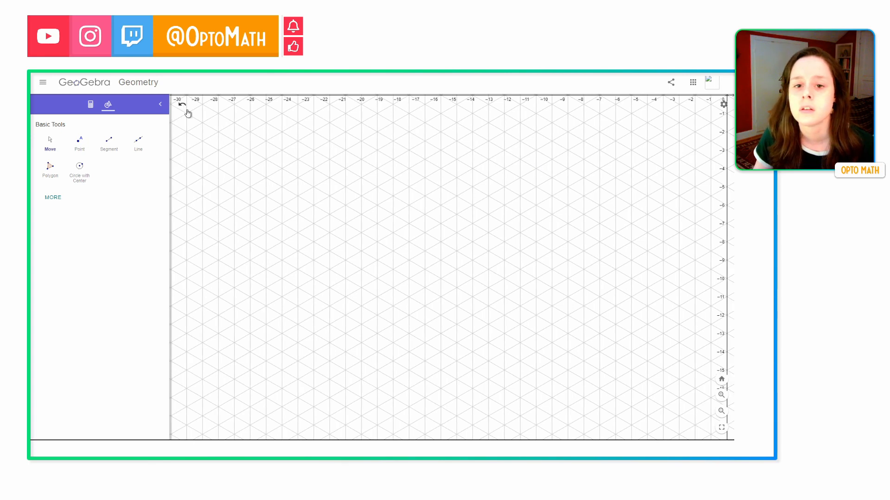
{"action": "left_click", "coordinate": [50, 168]}
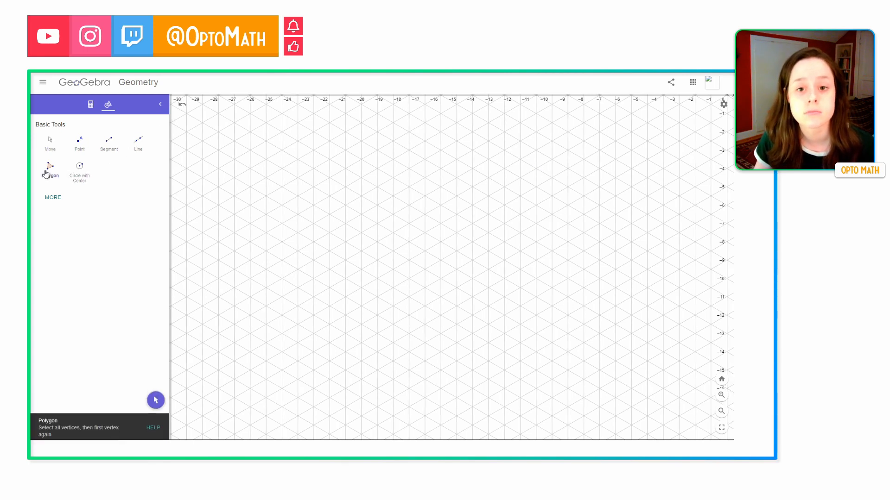
{"action": "left_click", "coordinate": [263, 189]}
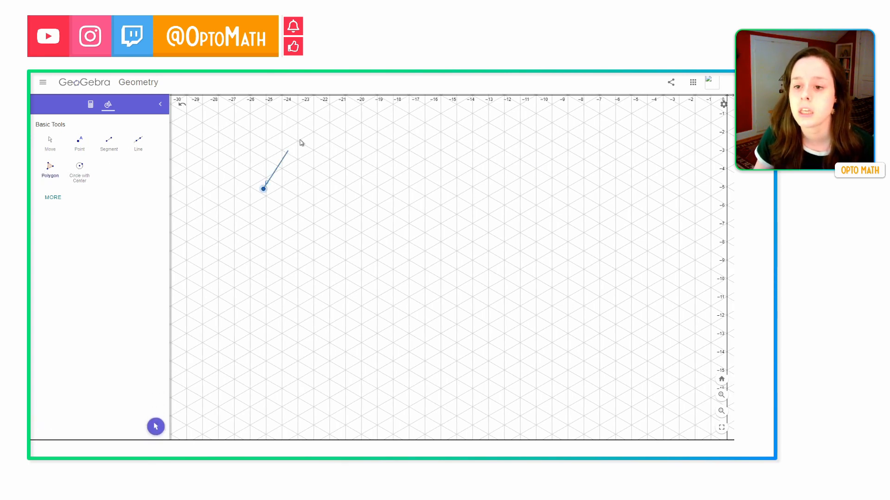
{"action": "left_click", "coordinate": [317, 116]}
{"action": "left_click", "coordinate": [393, 123]}
{"action": "left_click", "coordinate": [434, 150]}
{"action": "left_click", "coordinate": [446, 214]}
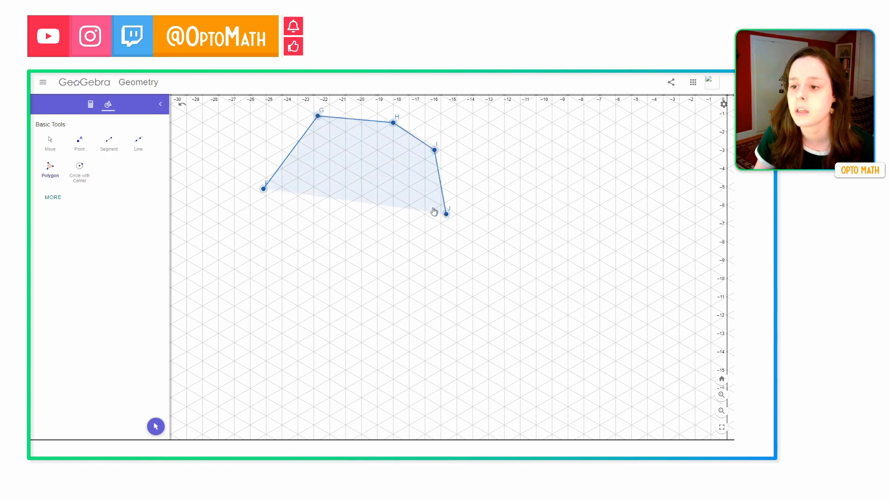
{"action": "left_click", "coordinate": [385, 169]}
{"action": "left_click", "coordinate": [404, 309]}
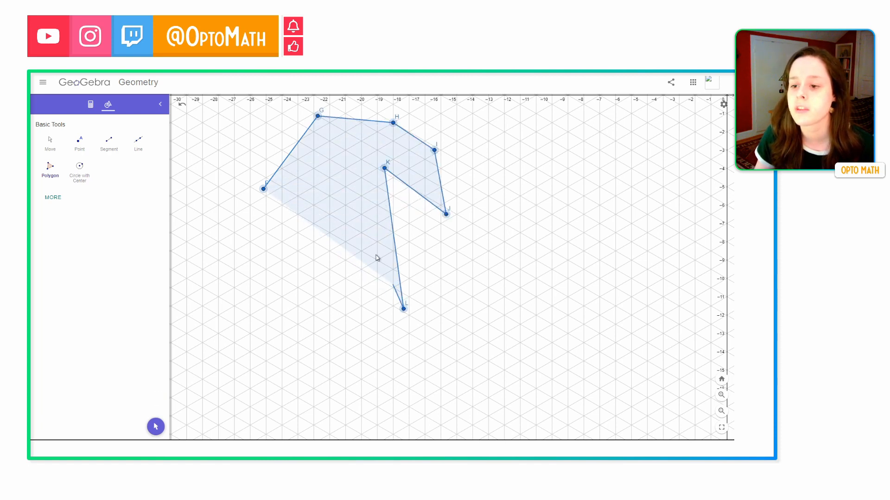
{"action": "left_click", "coordinate": [342, 179]}
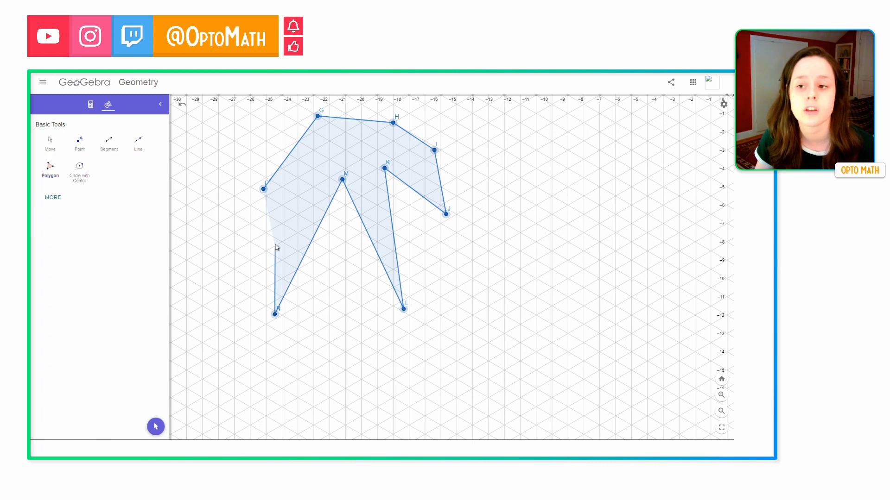
{"action": "left_click", "coordinate": [263, 189]}
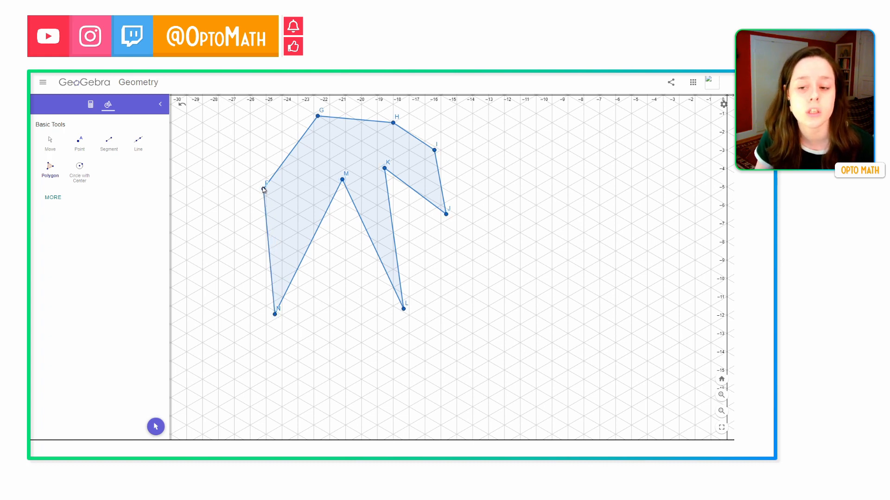
Select the polygon and make its fill fully transparent by setting the opacity to 0.
{"action": "left_click", "coordinate": [54, 143]}
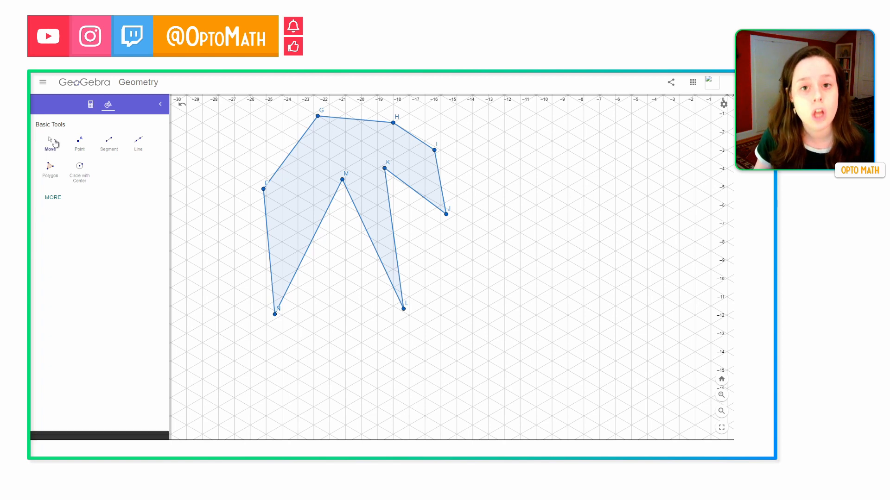
{"action": "left_click", "coordinate": [301, 198]}
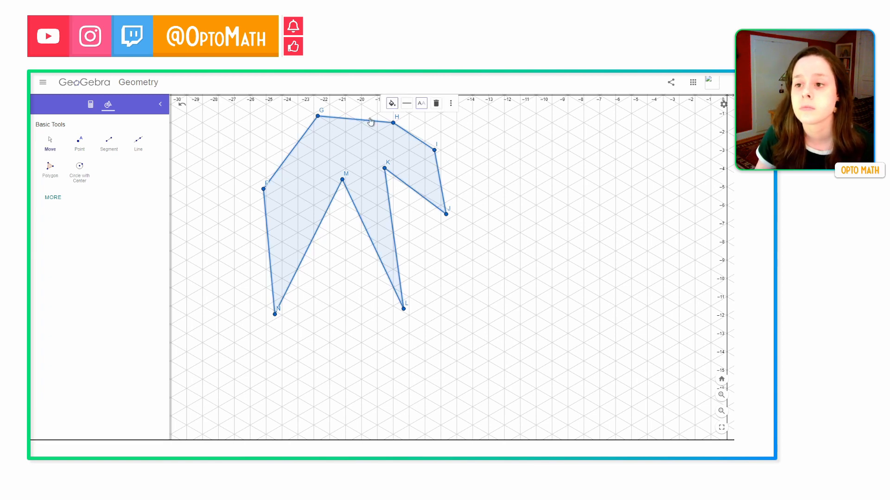
{"action": "left_click", "coordinate": [392, 104]}
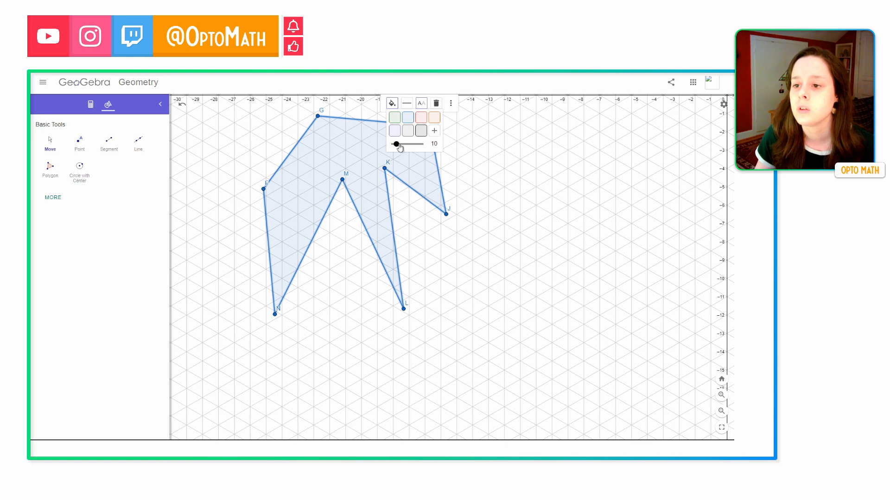
{"action": "mouse_move", "coordinate": [396, 145]}
{"action": "left_mouse_down"}
{"action": "mouse_move", "coordinate": [418, 146]}
{"action": "mouse_move", "coordinate": [389, 147]}
{"action": "left_mouse_up"}
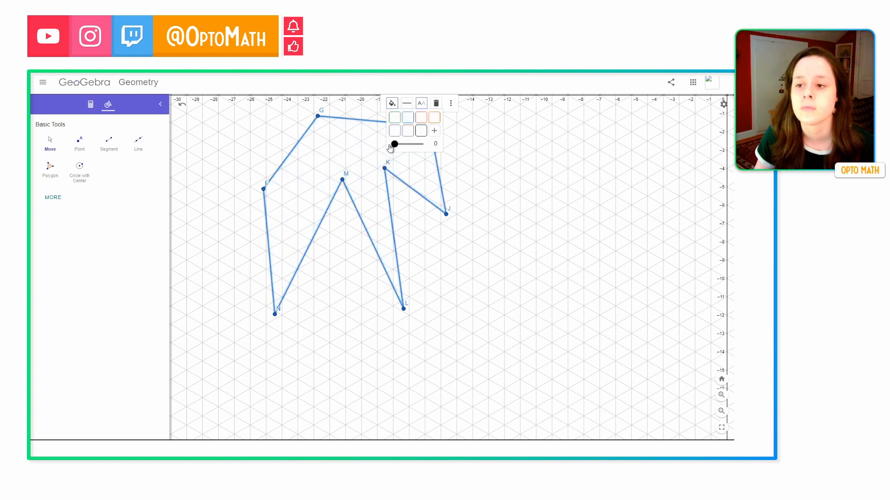
Color the polygon violet (#7F00FF), raise its fill opacity to about half, and close its settings.
{"action": "left_click", "coordinate": [435, 131]}
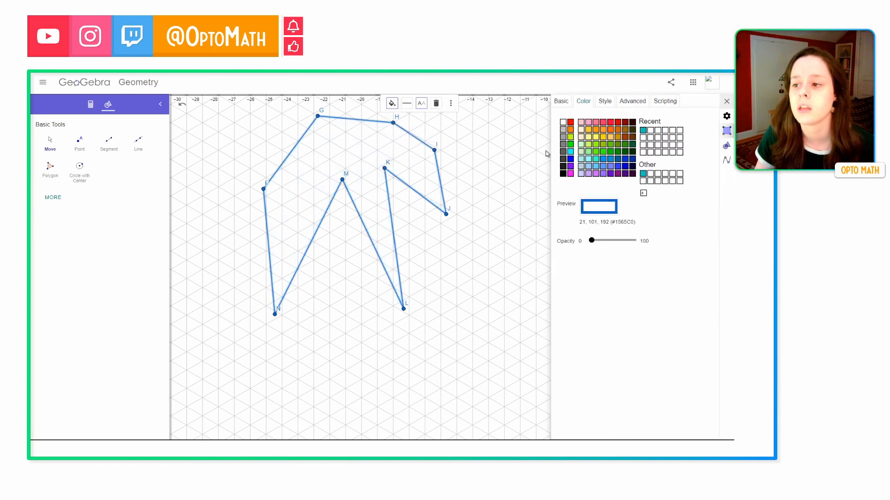
{"action": "left_click", "coordinate": [570, 168]}
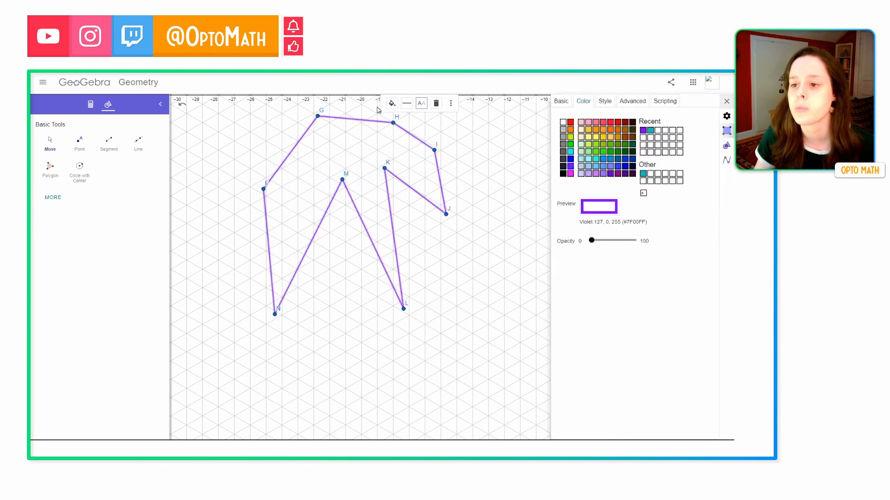
{"action": "left_click", "coordinate": [396, 106]}
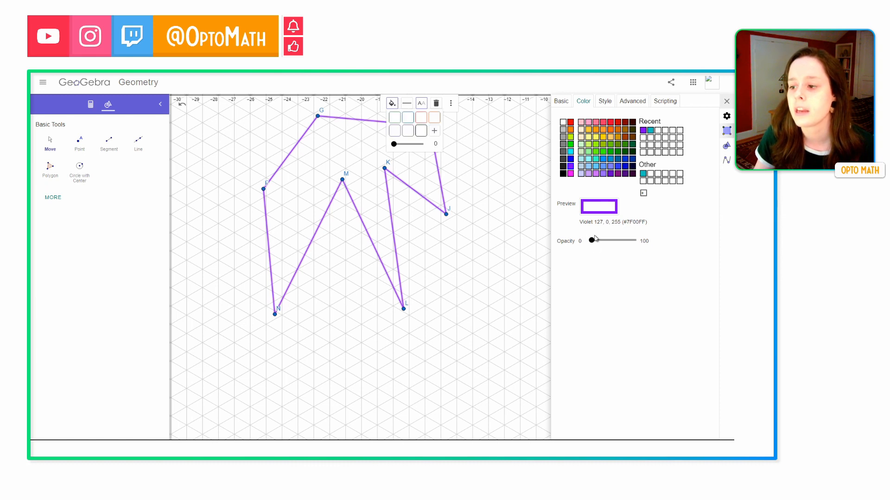
{"action": "left_click_drag", "start_coordinate": [592, 240], "coordinate": [613, 244]}
{"action": "left_click", "coordinate": [508, 157]}
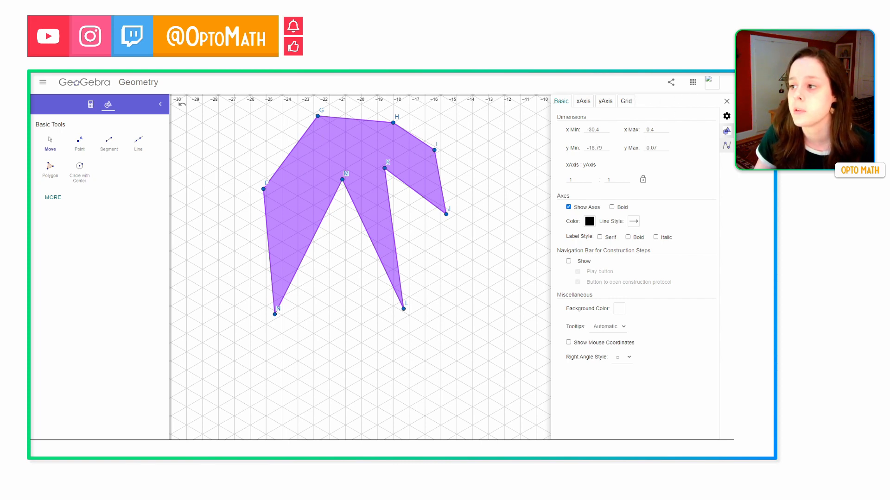
{"action": "left_click", "coordinate": [727, 102]}
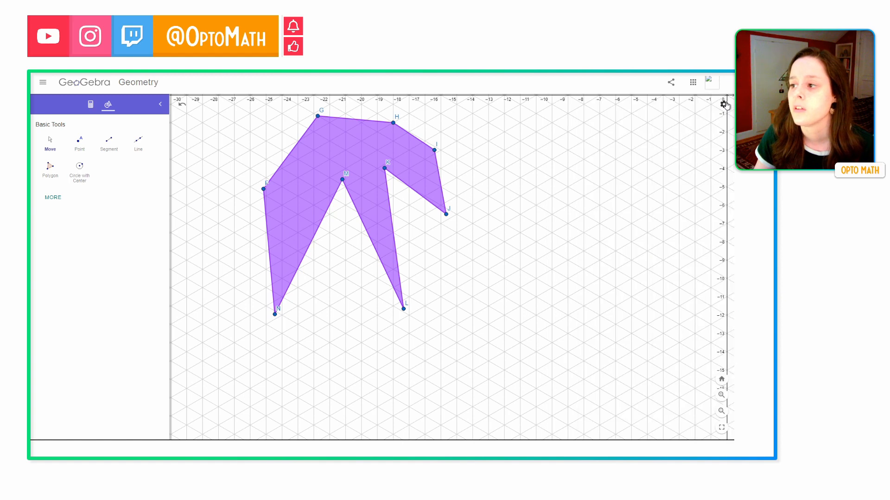
In the graphics view settings, make the axes bold and set their labels to serif, bold and italic.
{"action": "left_click", "coordinate": [723, 105]}
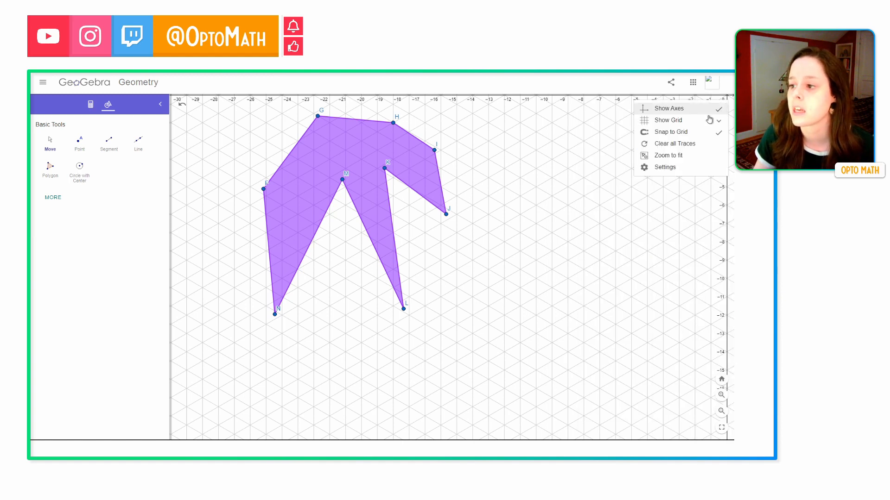
{"action": "left_click", "coordinate": [664, 168]}
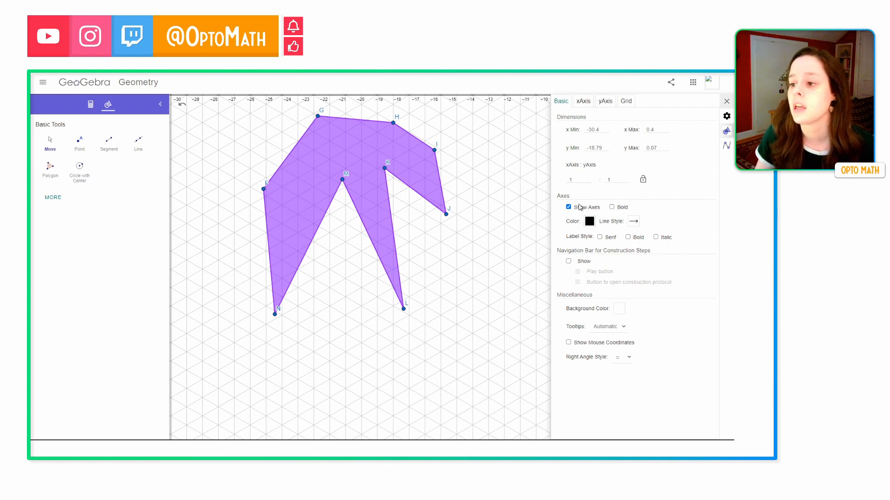
{"action": "left_click", "coordinate": [613, 208]}
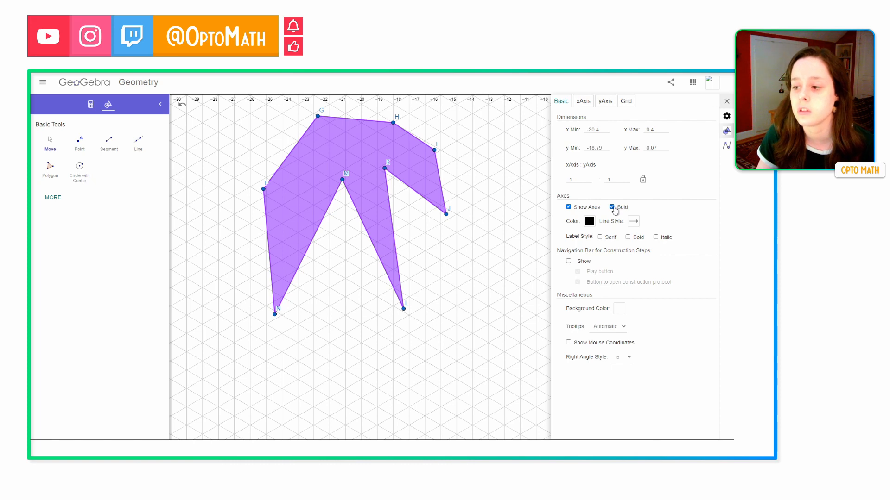
{"action": "left_click", "coordinate": [600, 237]}
{"action": "left_click", "coordinate": [628, 238]}
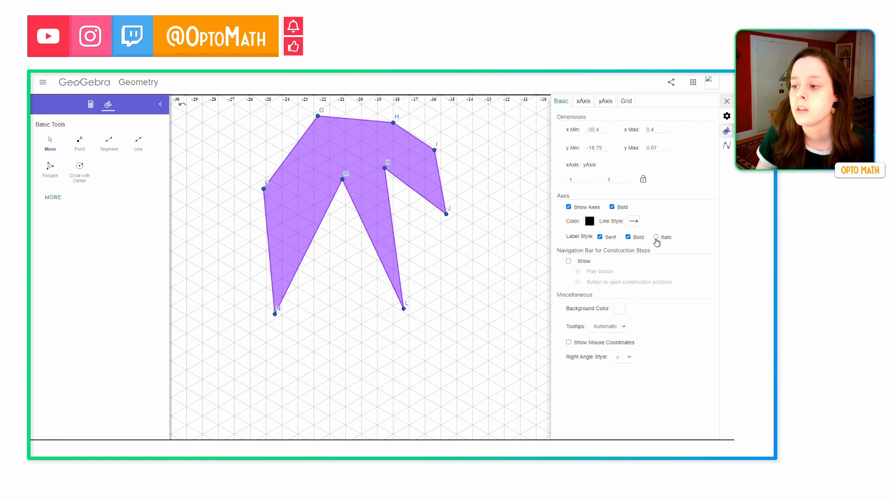
{"action": "left_click", "coordinate": [656, 238]}
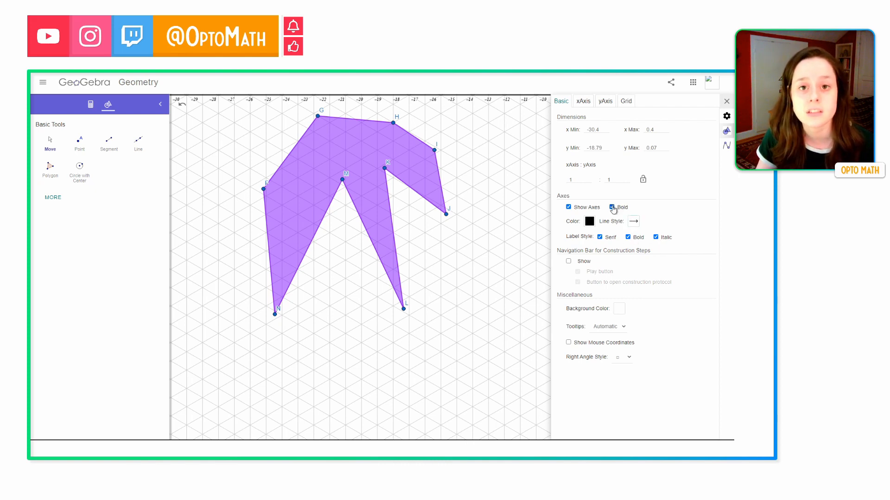
Change the color of the coordinate axes to pinkish red.
{"action": "left_click", "coordinate": [590, 221]}
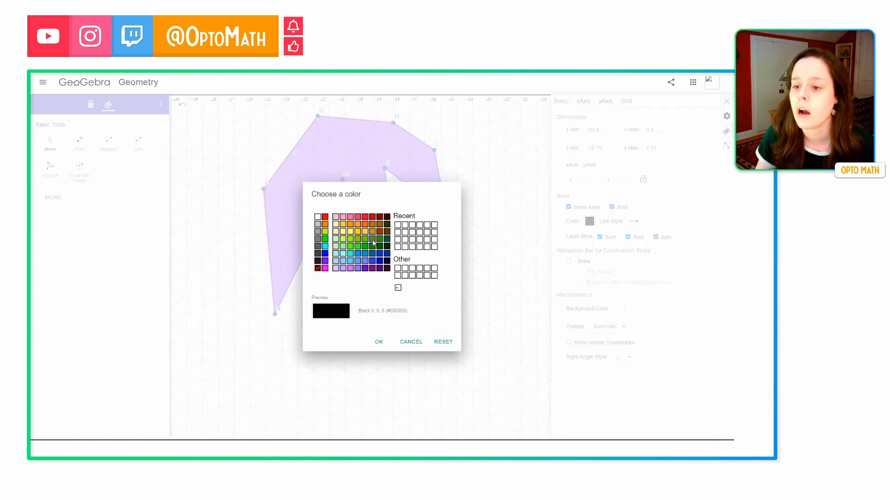
{"action": "left_click", "coordinate": [359, 218]}
{"action": "left_click", "coordinate": [380, 342]}
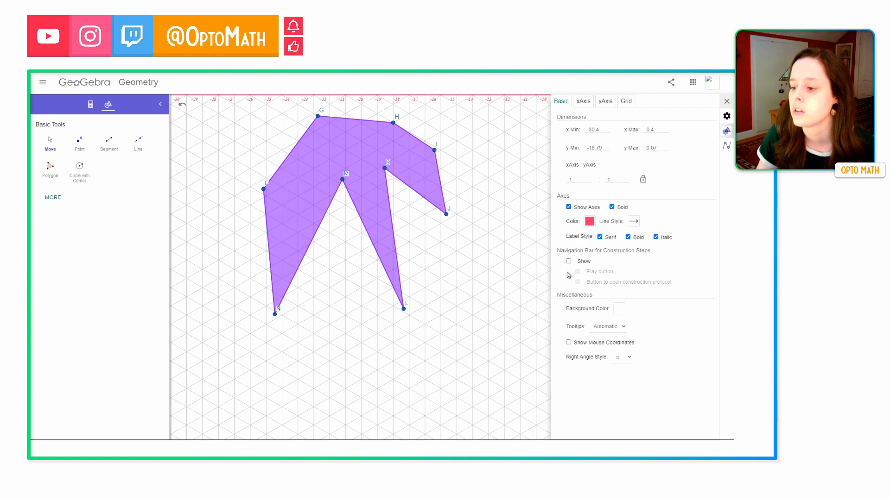
Set the graphics view's background color to light yellow.
{"action": "left_click", "coordinate": [620, 312]}
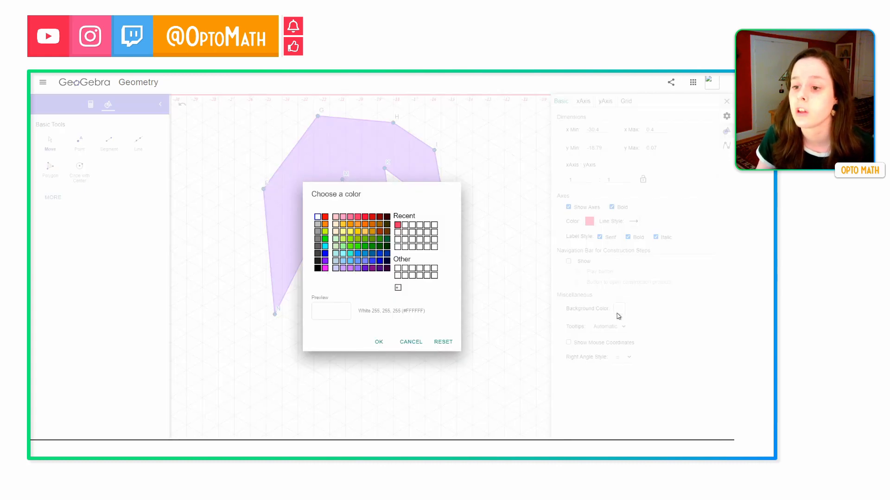
{"action": "left_click", "coordinate": [342, 232]}
{"action": "left_click", "coordinate": [378, 343]}
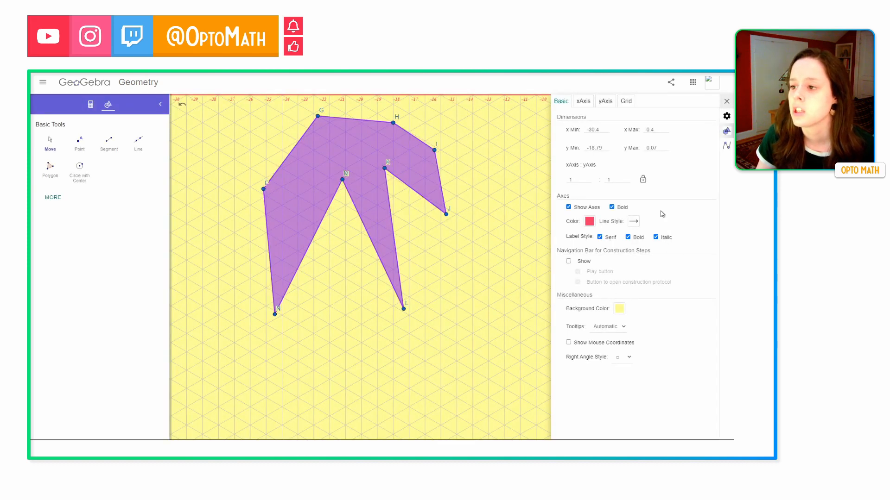
Set the coordinate axes' line style to arrows at both ends.
{"action": "left_click", "coordinate": [634, 221]}
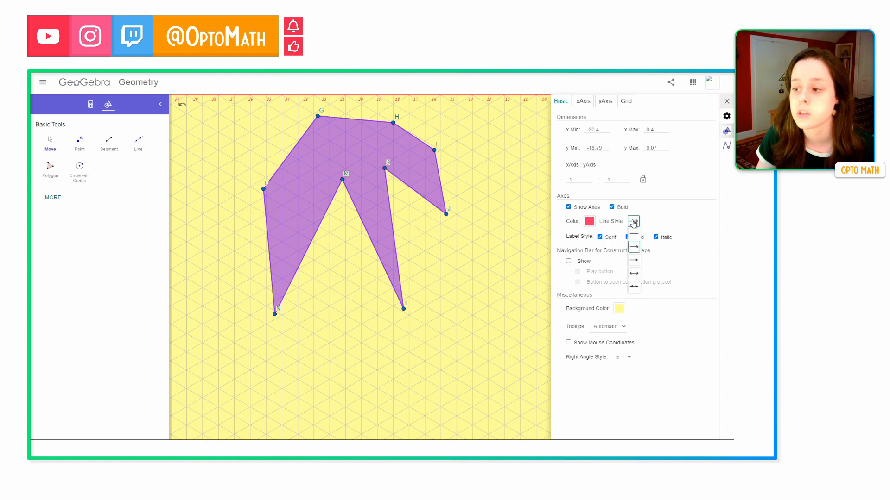
{"action": "left_click", "coordinate": [636, 266]}
{"action": "left_click", "coordinate": [630, 223]}
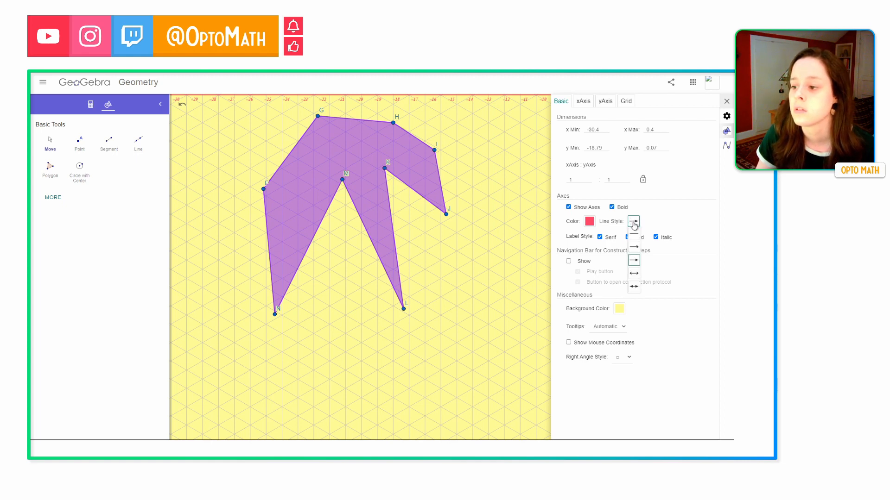
{"action": "left_click", "coordinate": [634, 274]}
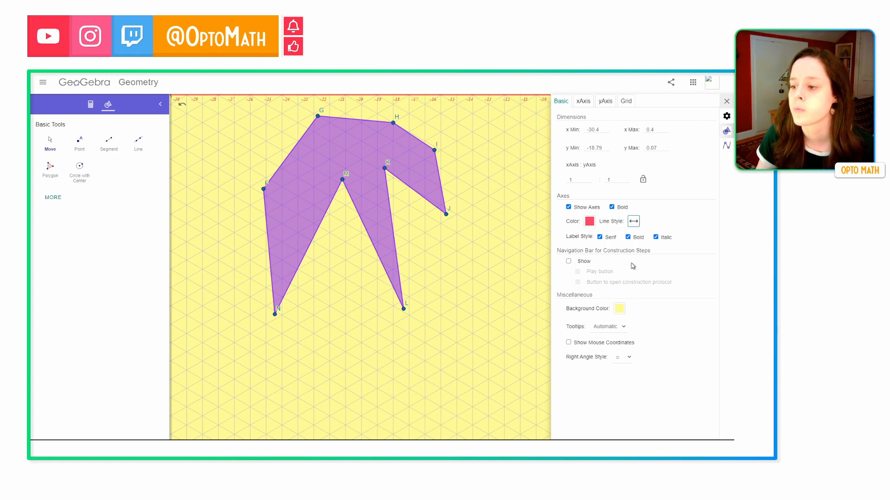
Change the isometric grid's line style to dashed.
{"action": "left_click", "coordinate": [626, 104]}
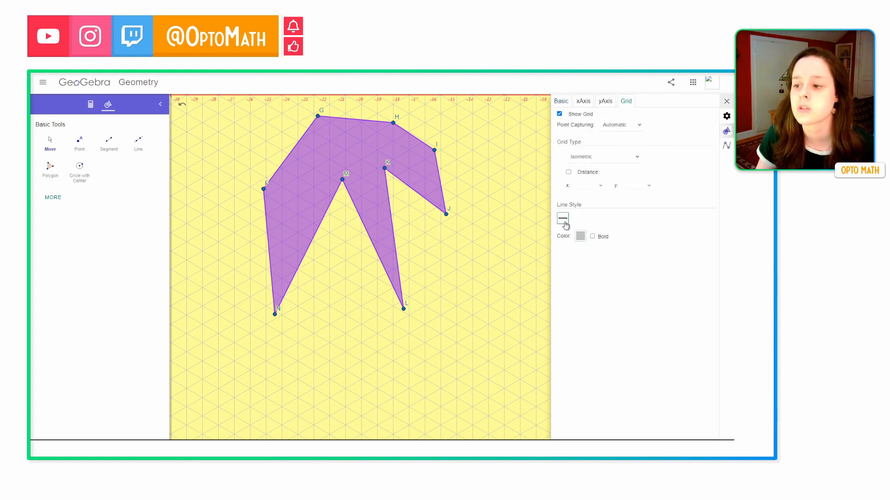
{"action": "left_click", "coordinate": [566, 225]}
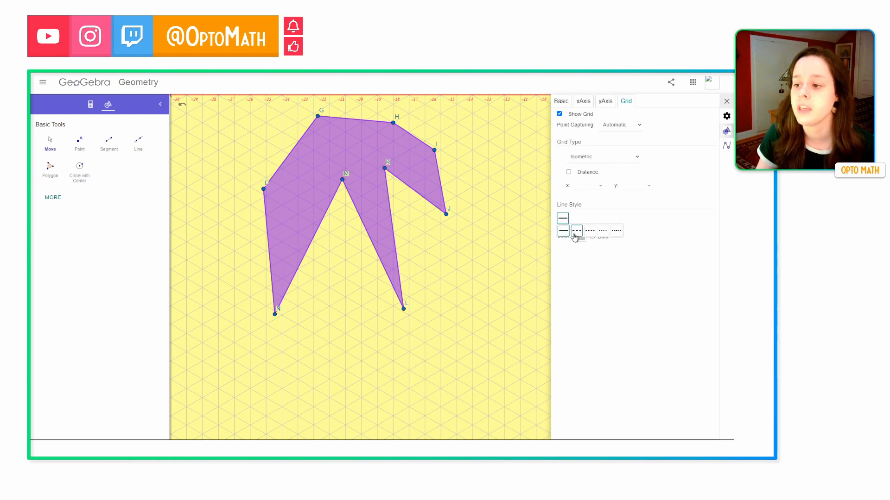
{"action": "left_click", "coordinate": [576, 231]}
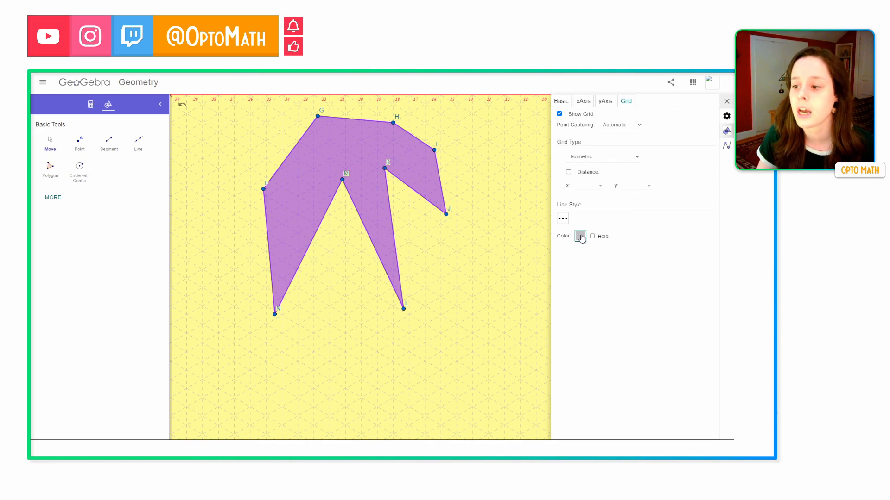
Color the grid lines dark blue (#0033CC) and close the graphics view settings.
{"action": "left_click", "coordinate": [581, 237]}
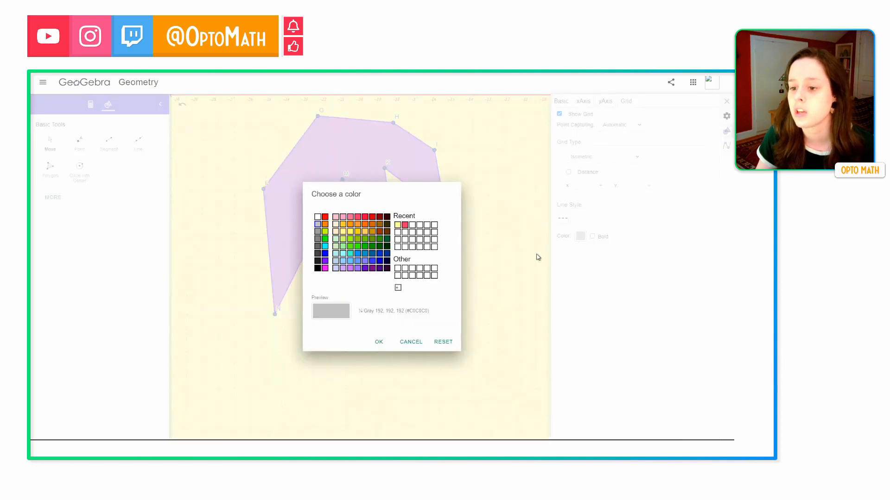
{"action": "left_click", "coordinate": [380, 254]}
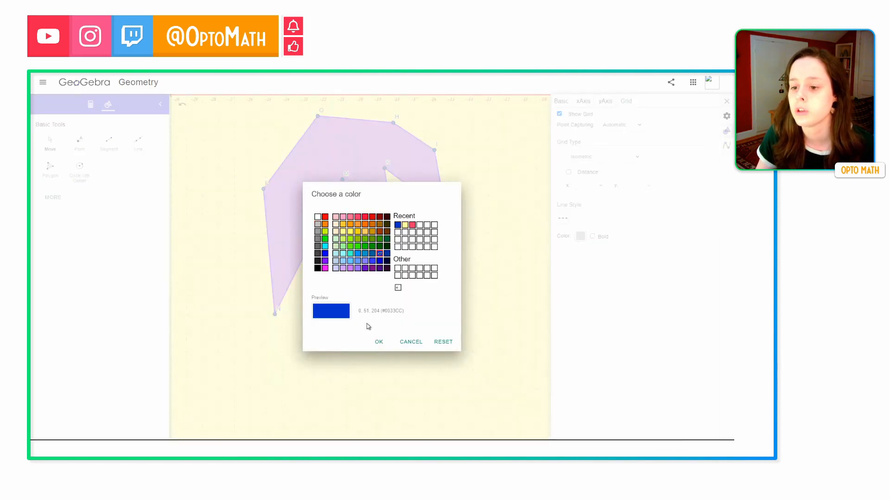
{"action": "left_click", "coordinate": [378, 342]}
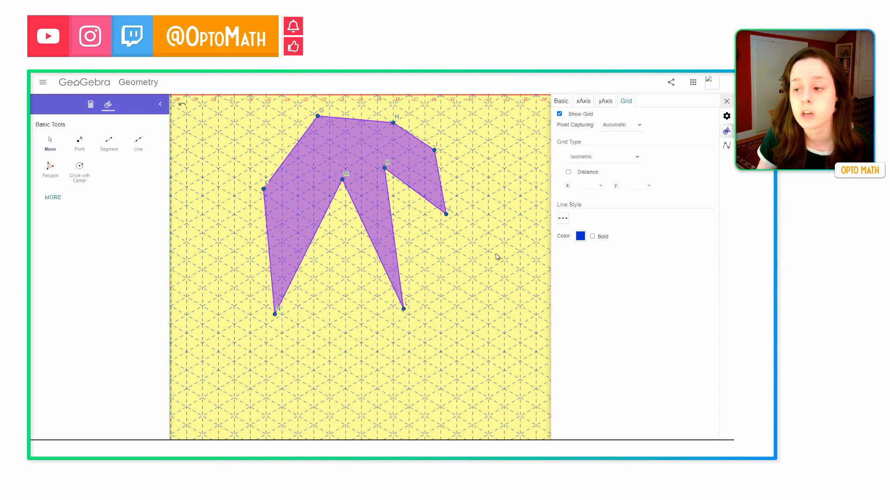
{"action": "left_click", "coordinate": [726, 102]}
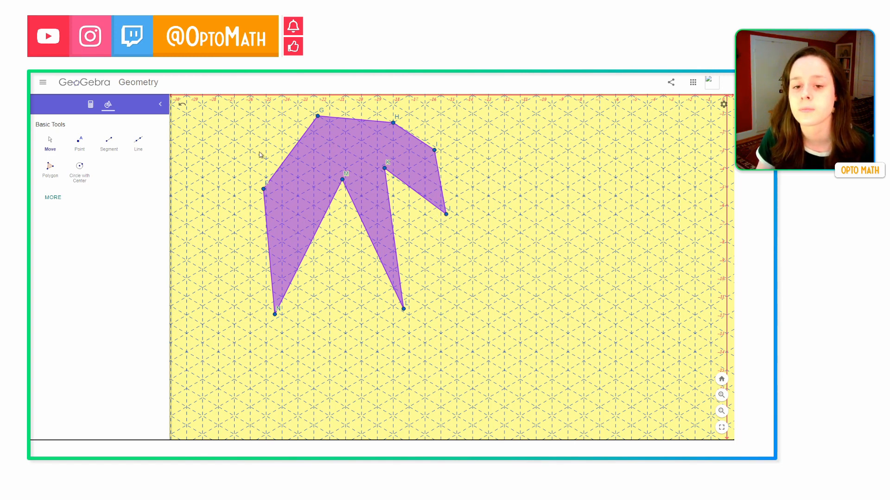
Expand the tool list and hide the labels of the polygon's vertices with the Show / Hide Label tool.
{"action": "left_click", "coordinate": [54, 198]}
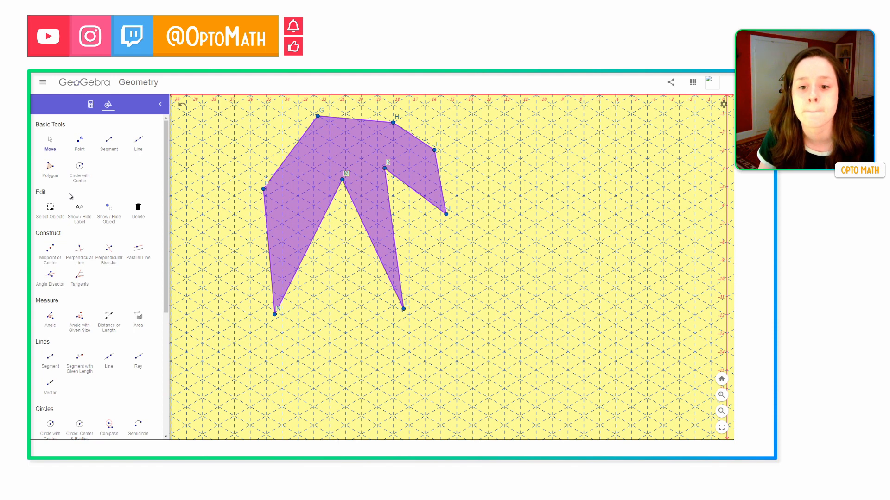
{"action": "left_click", "coordinate": [85, 219]}
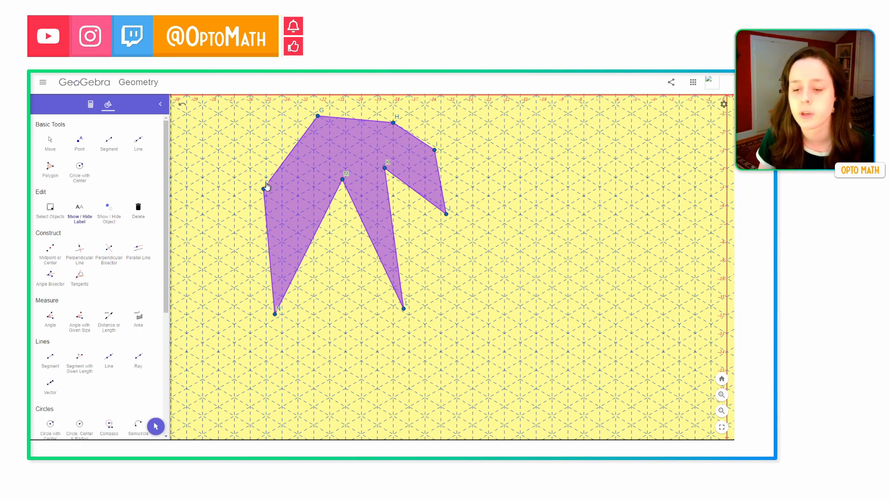
{"action": "left_click", "coordinate": [343, 179]}
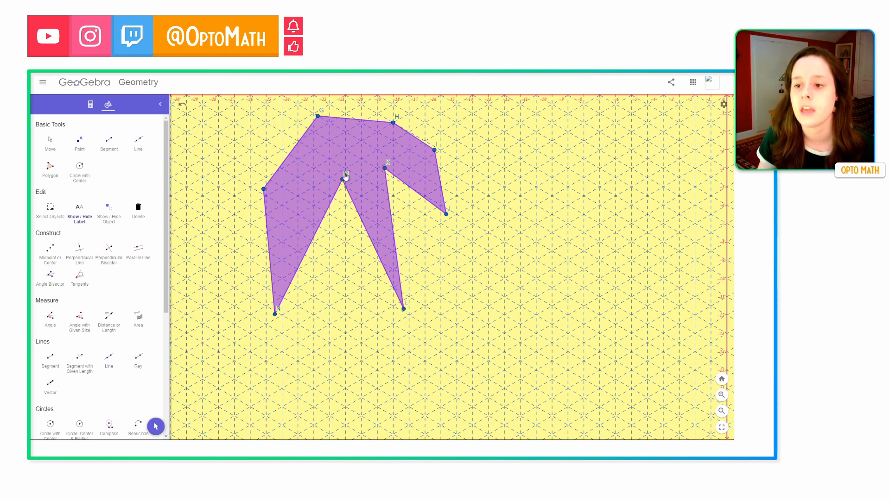
{"action": "left_click", "coordinate": [386, 166]}
{"action": "left_click", "coordinate": [395, 122]}
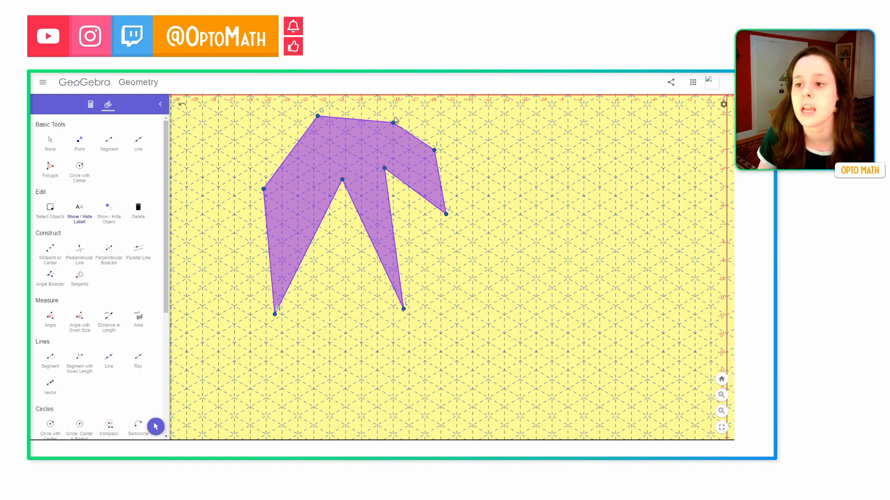
{"action": "left_click", "coordinate": [323, 114]}
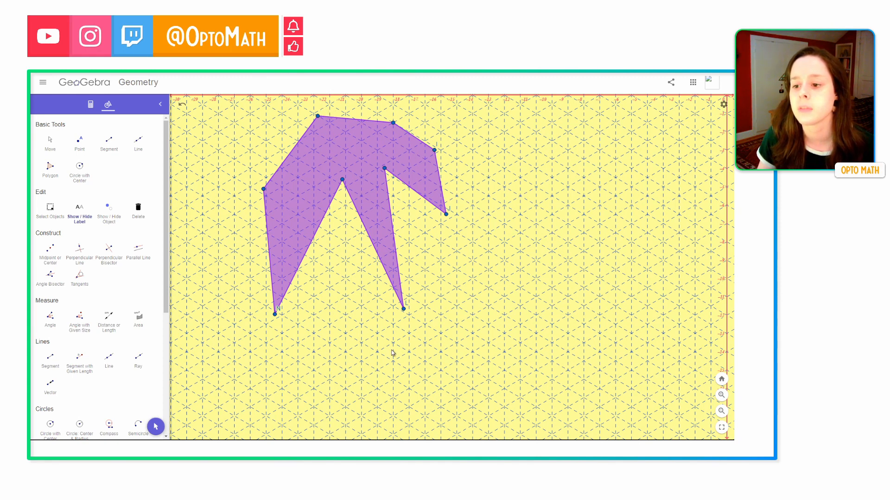
Hide the polygon's two lowest vertices and its two rightmost vertices with the Show / Hide Object tool.
{"action": "left_click", "coordinate": [115, 219]}
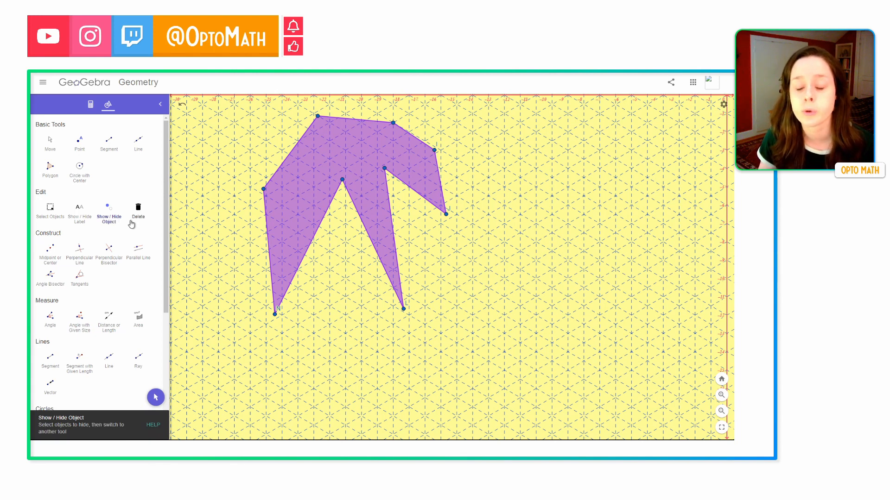
{"action": "left_click", "coordinate": [275, 315]}
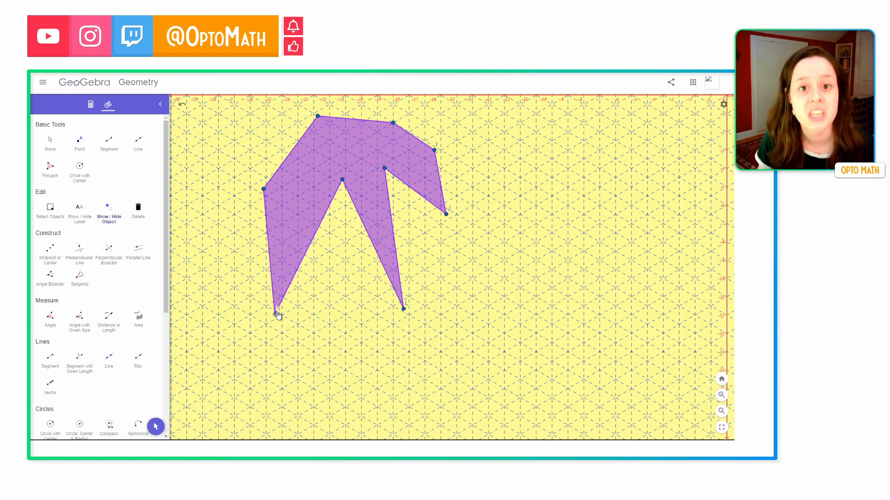
{"action": "left_click", "coordinate": [403, 310]}
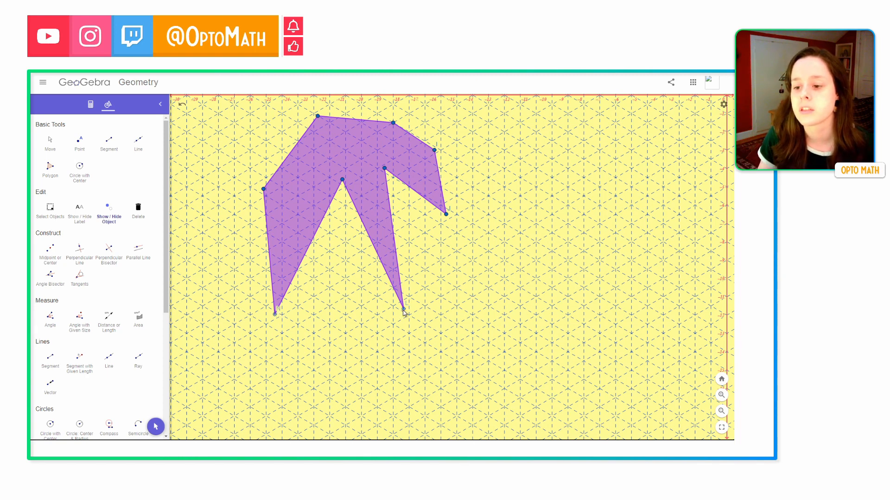
{"action": "left_click", "coordinate": [445, 215]}
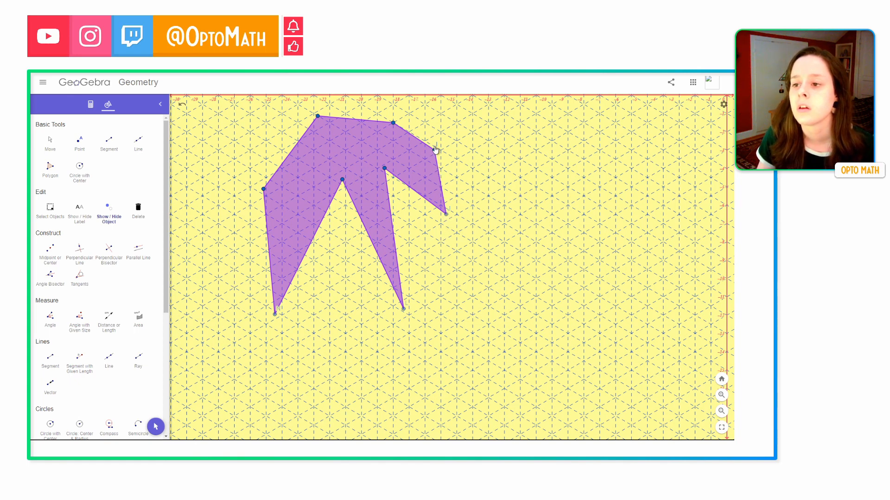
{"action": "left_click", "coordinate": [435, 150]}
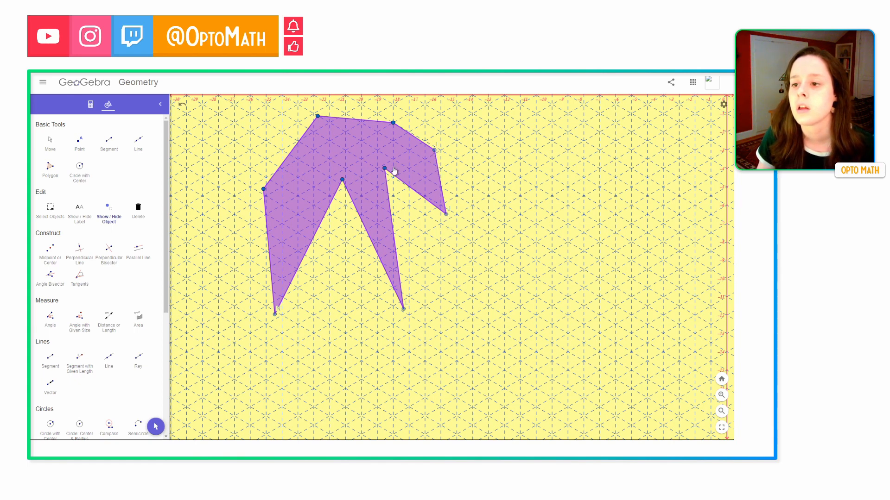
{"action": "left_click", "coordinate": [51, 148]}
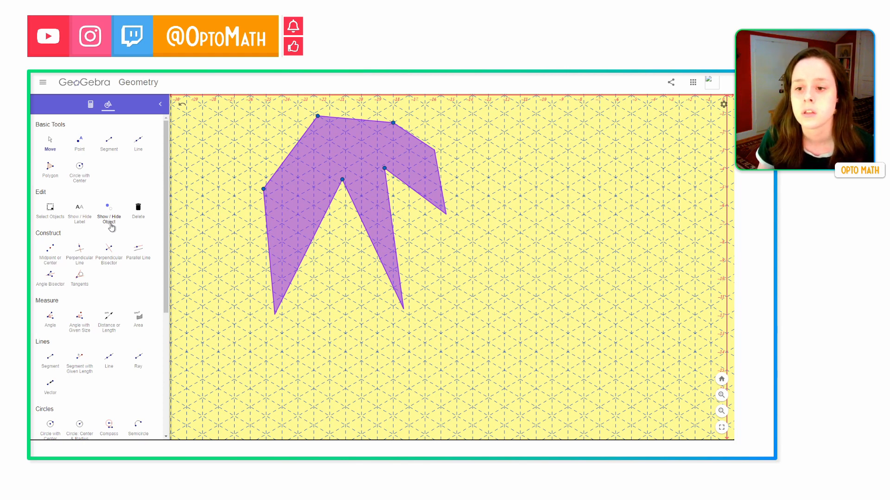
Try deleting the polygon's leftmost vertex and its inner vertex M, and undo the deletions.
{"action": "left_click", "coordinate": [140, 218]}
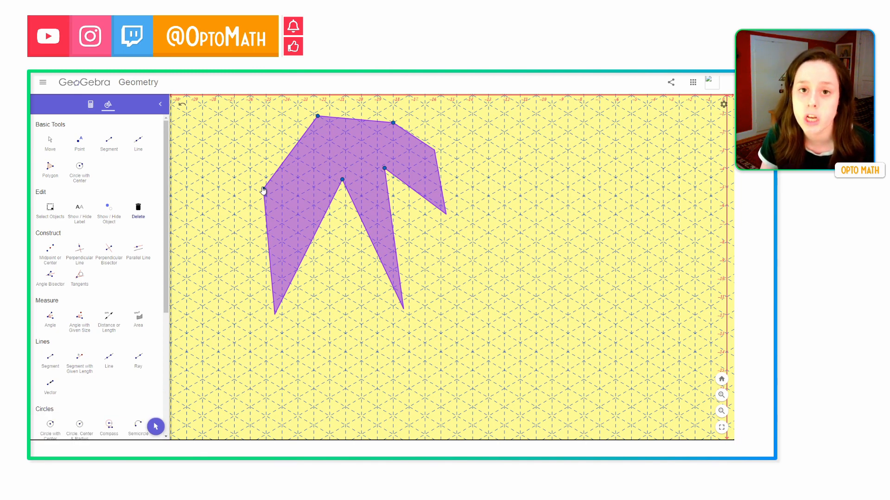
{"action": "left_click", "coordinate": [264, 190]}
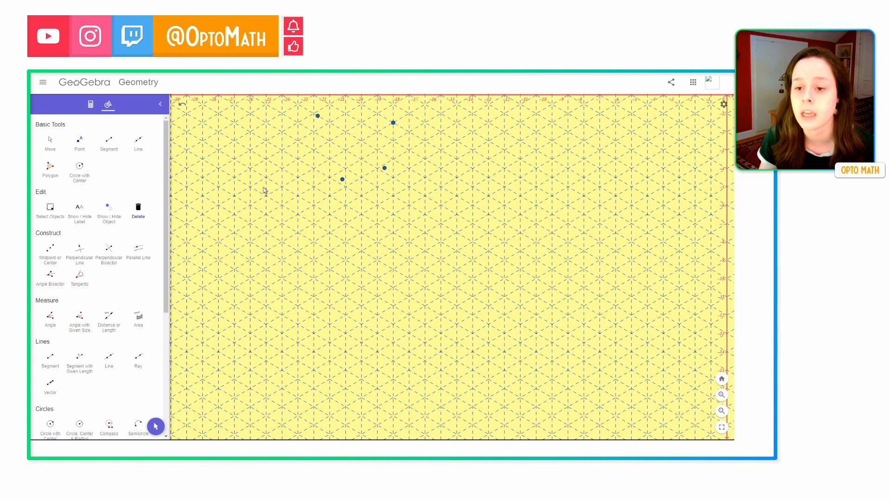
{"action": "left_click", "coordinate": [342, 179]}
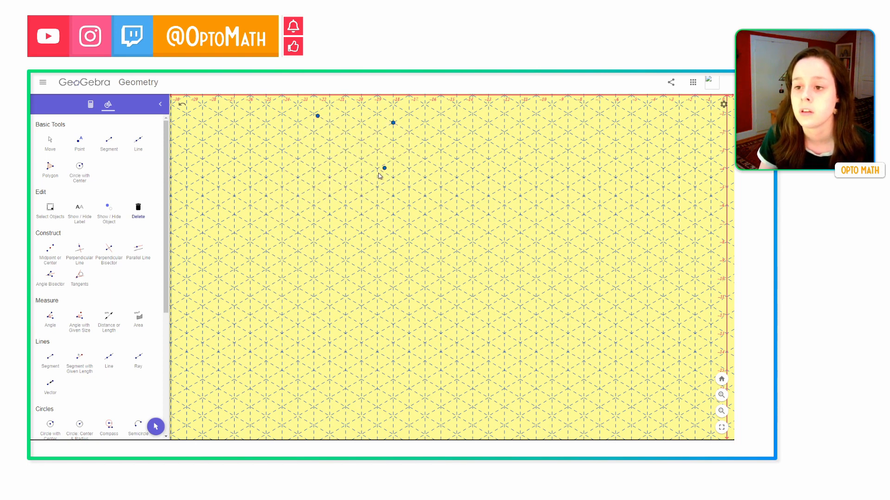
{"action": "left_click", "coordinate": [182, 105]}
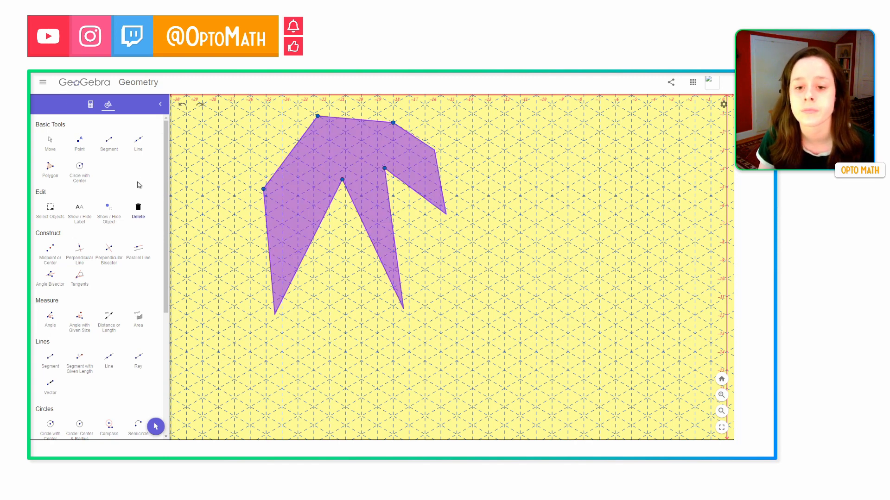
Hide the polygon's remaining visible vertices with the Show / Hide Object tool.
{"action": "left_click", "coordinate": [109, 209]}
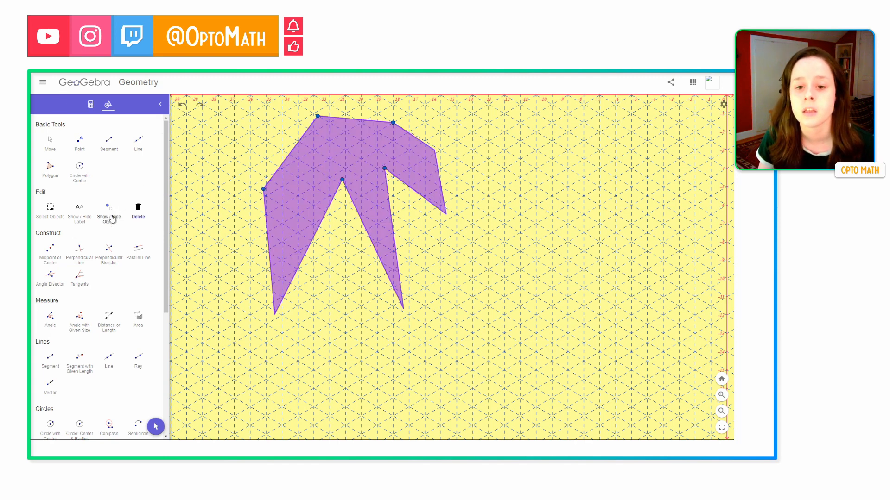
{"action": "left_click", "coordinate": [263, 192]}
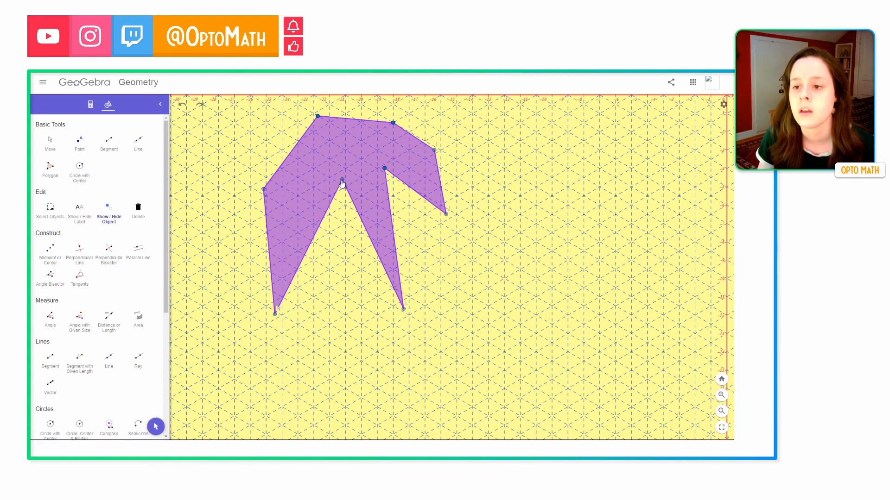
{"action": "left_click", "coordinate": [386, 170]}
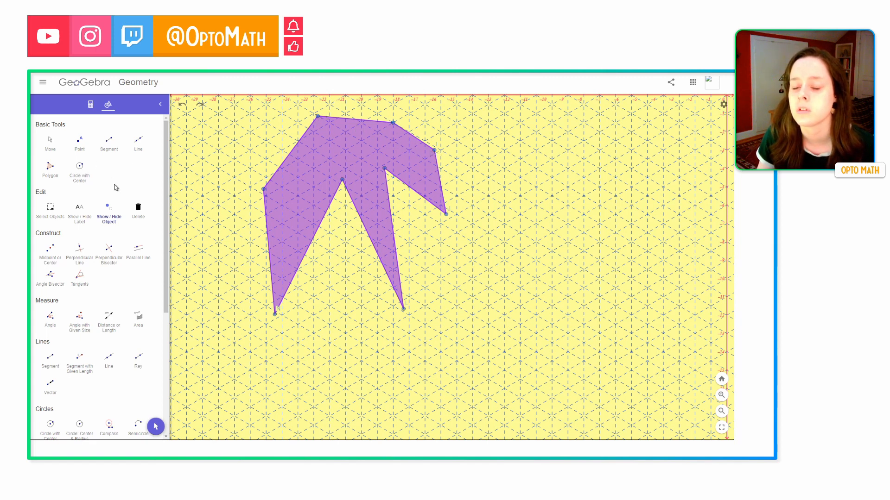
{"action": "left_click", "coordinate": [81, 175]}
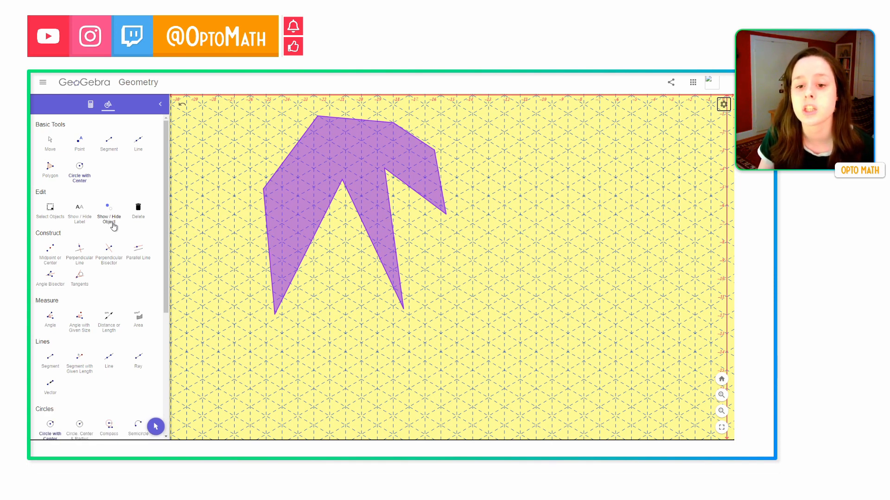
Make the polygon's rightmost vertex visible again and toggle its label with the Show / Hide Label tool.
{"action": "left_click", "coordinate": [113, 226]}
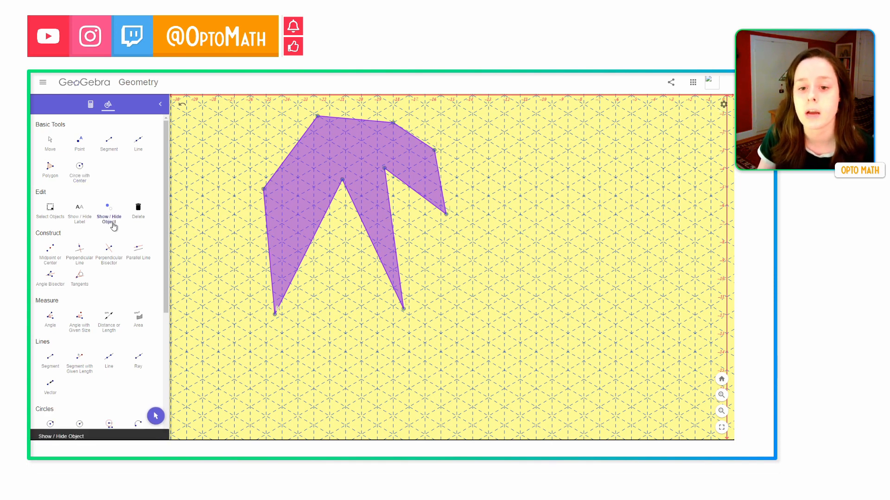
{"action": "left_click", "coordinate": [447, 215]}
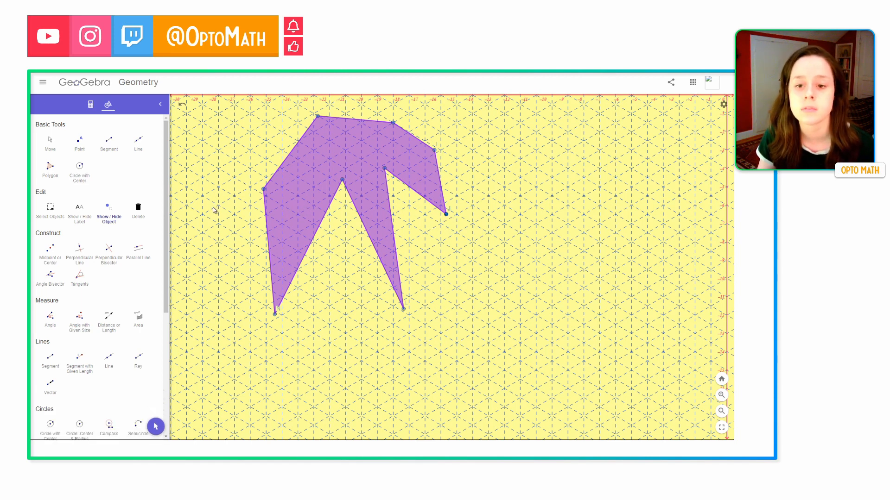
{"action": "left_click", "coordinate": [78, 214]}
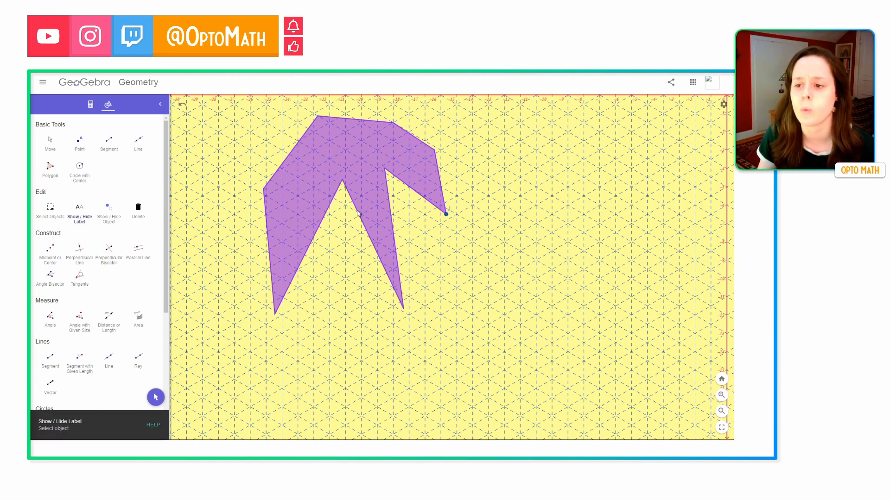
{"action": "left_click", "coordinate": [451, 211]}
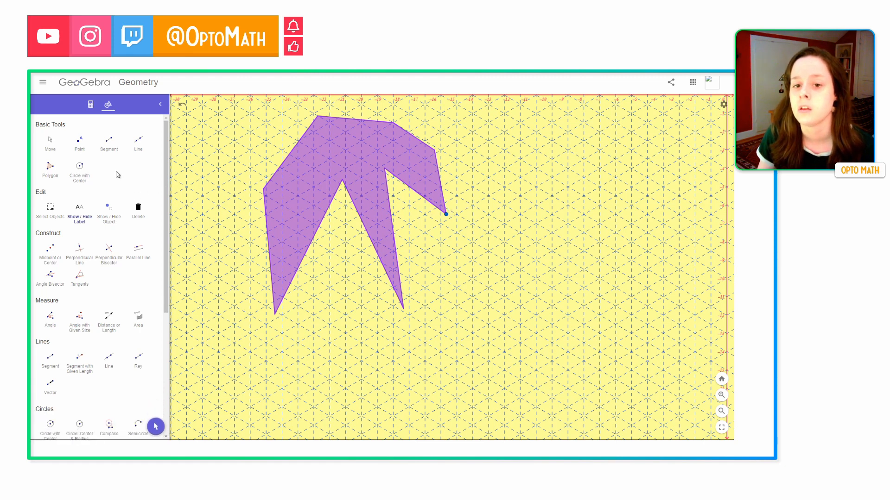
Style the polygon's rightmost vertex as a right-pointing solid triangle with size 9.
{"action": "left_click", "coordinate": [51, 148]}
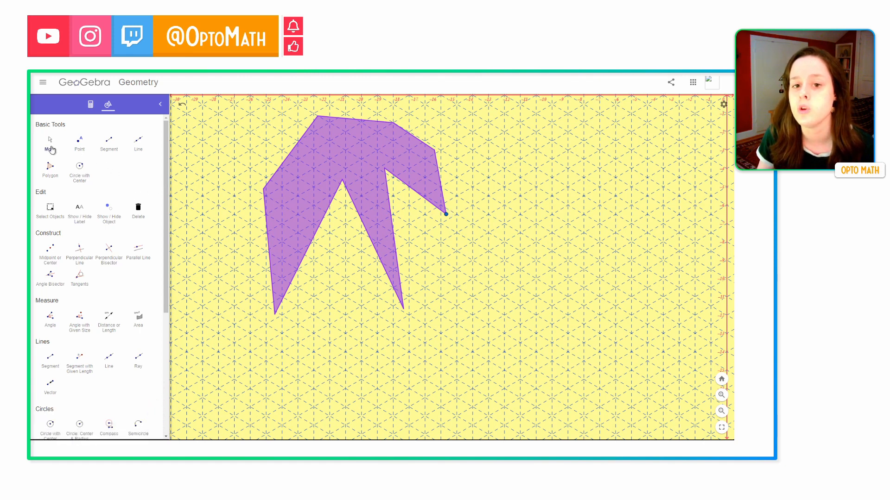
{"action": "left_click", "coordinate": [446, 215]}
{"action": "left_click", "coordinate": [477, 231]}
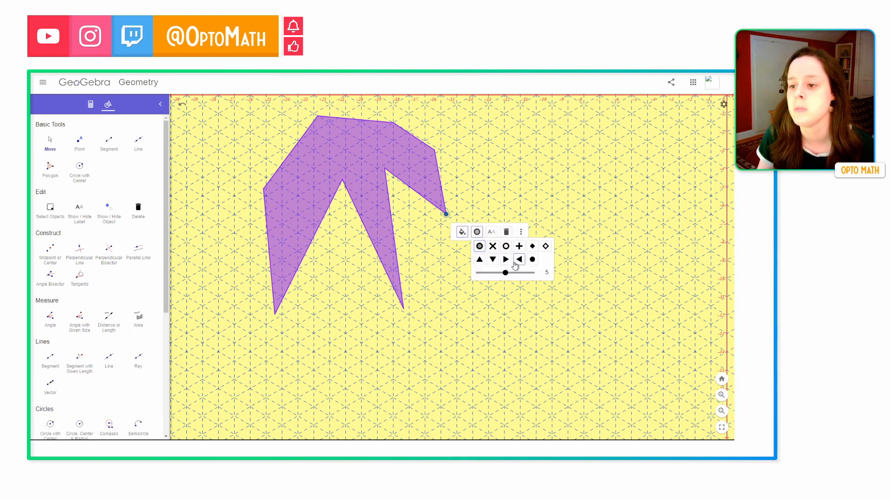
{"action": "left_click", "coordinate": [505, 260]}
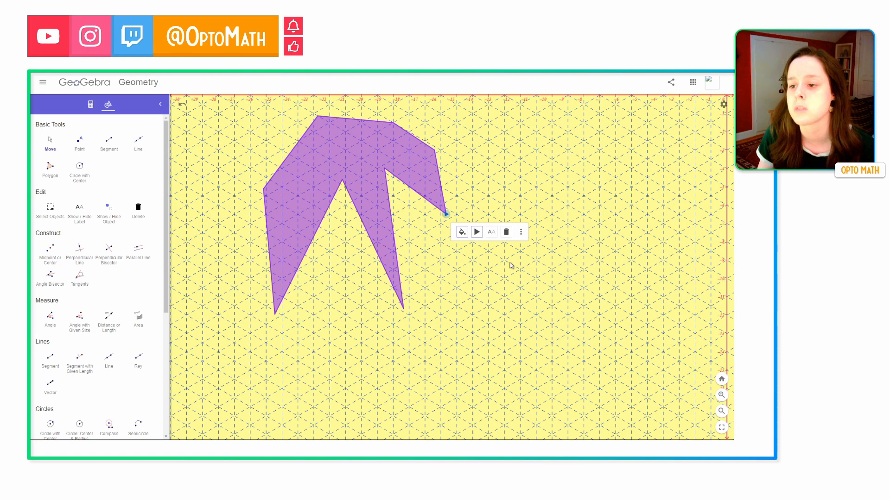
{"action": "left_click", "coordinate": [476, 232]}
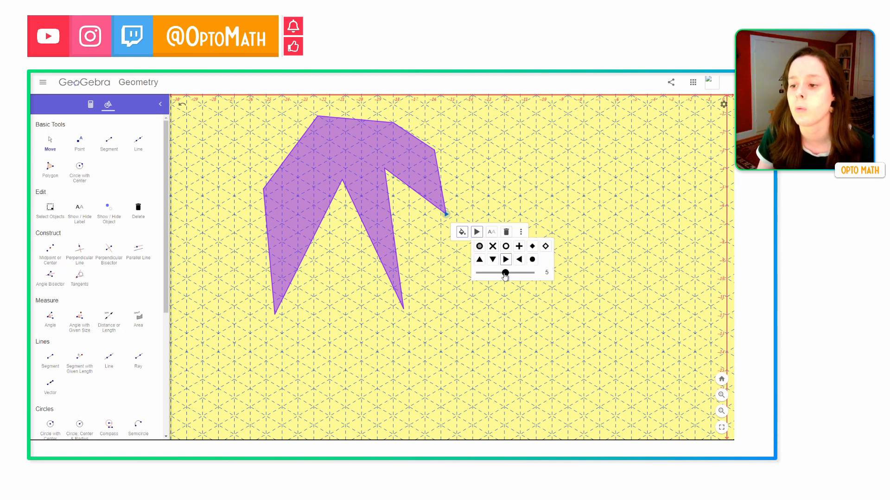
{"action": "left_click_drag", "start_coordinate": [519, 277], "coordinate": [550, 283]}
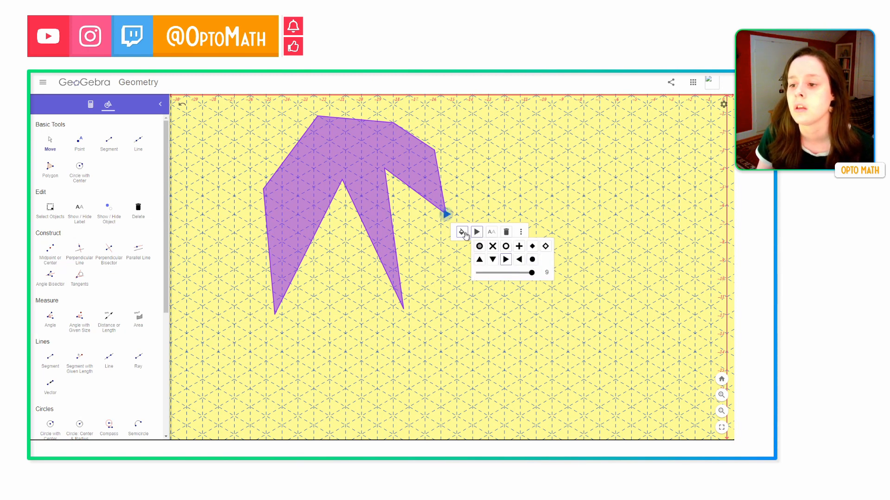
Set the triangular vertex marker's color to bright blue #0099FF and deselect it.
{"action": "left_click", "coordinate": [462, 233]}
{"action": "left_click", "coordinate": [504, 260]}
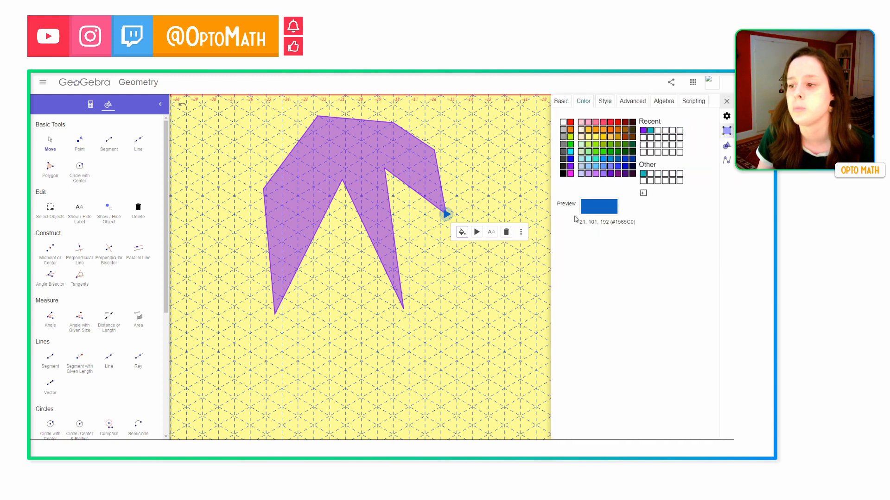
{"action": "left_click", "coordinate": [604, 159]}
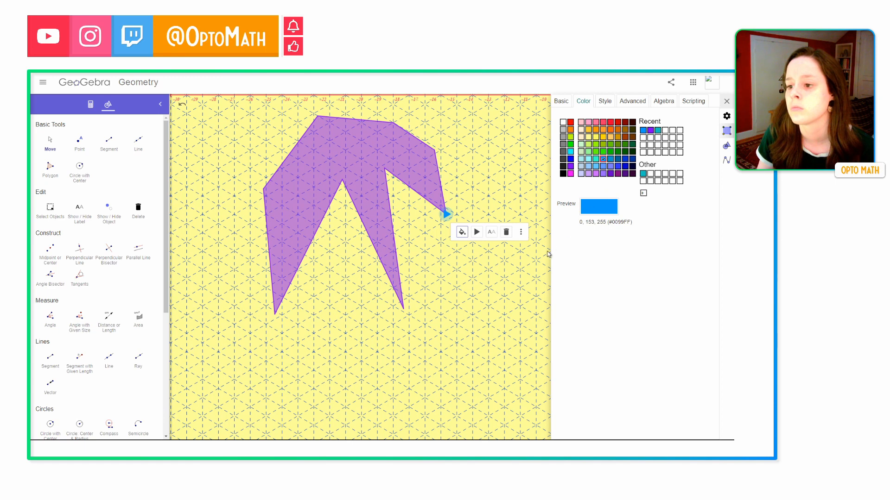
{"action": "left_click", "coordinate": [537, 269]}
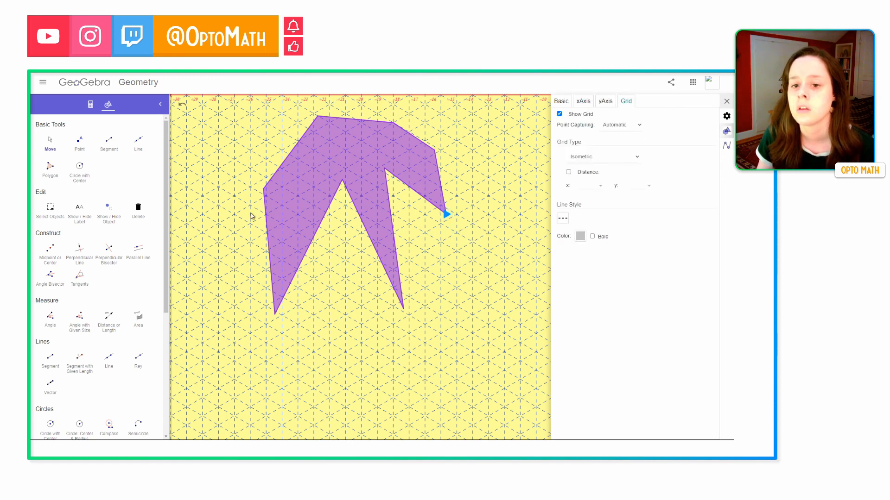
Place a point inside the upper part of the polygon's rightmost arm and hide its label.
{"action": "left_click", "coordinate": [79, 143]}
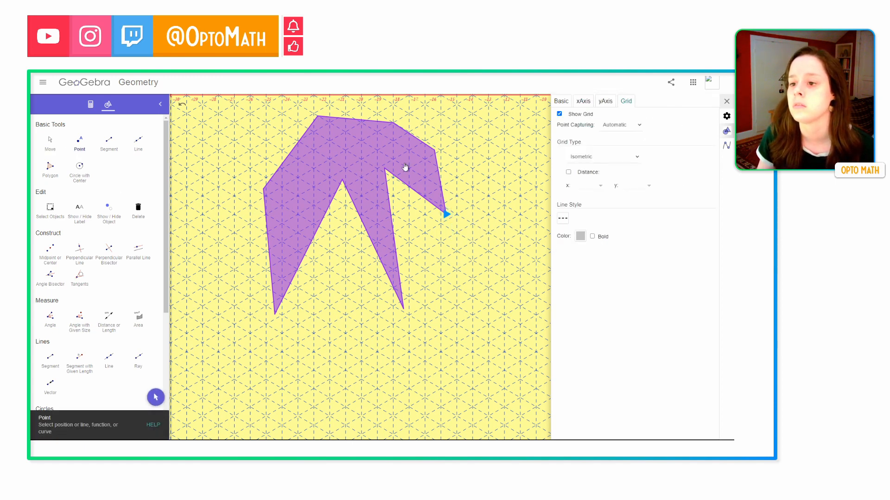
{"action": "left_click", "coordinate": [418, 158]}
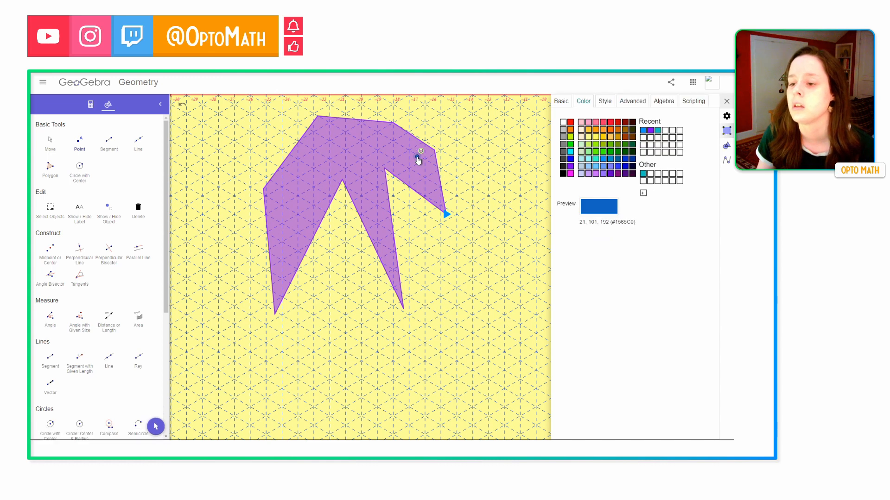
{"action": "left_click_drag", "start_coordinate": [417, 159], "coordinate": [420, 165]}
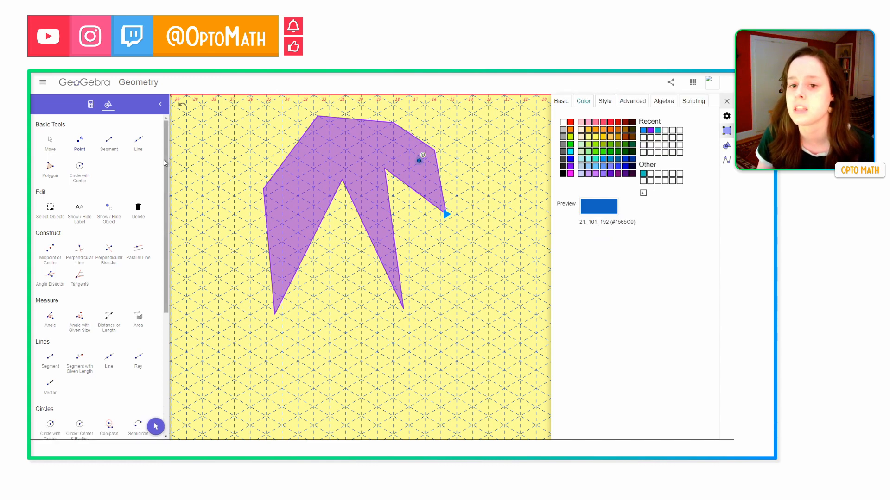
{"action": "left_click", "coordinate": [55, 140]}
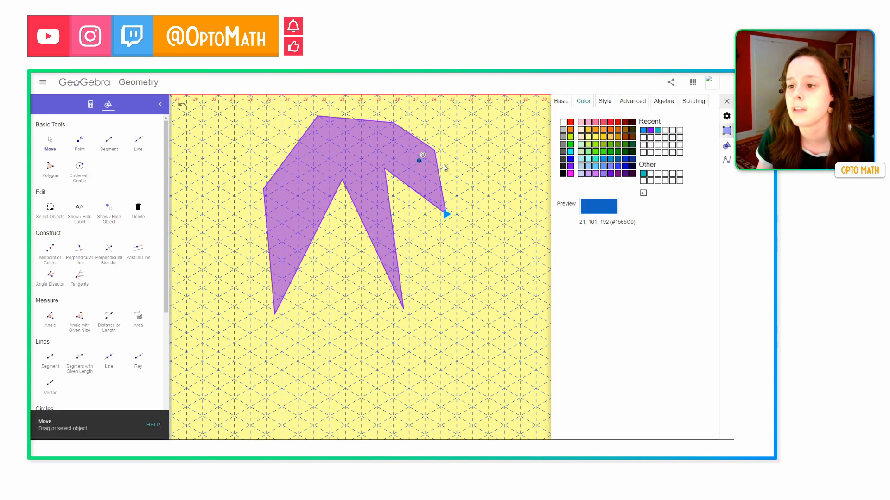
{"action": "left_click", "coordinate": [421, 160]}
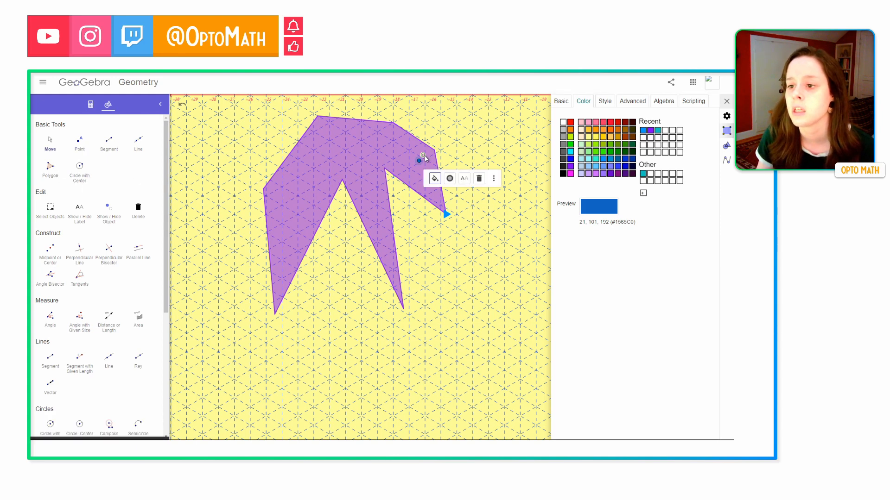
{"action": "left_click", "coordinate": [463, 179]}
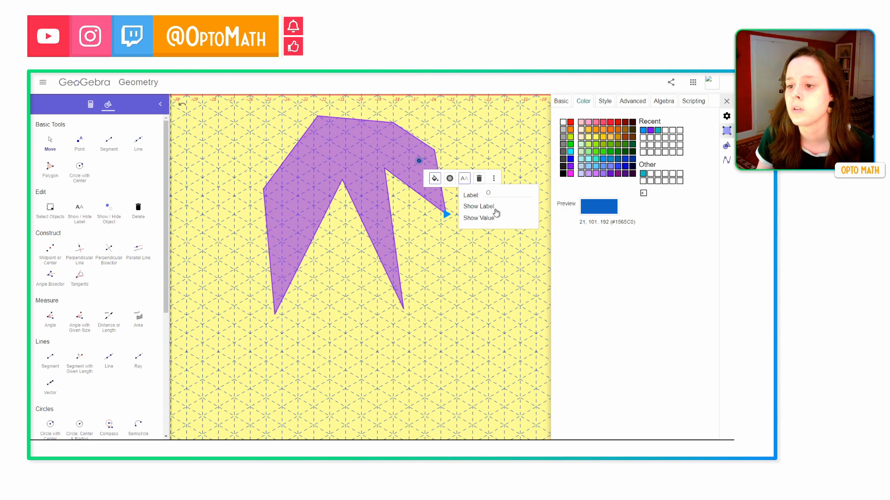
Try the borderless solid dot style on the new point and restore its default outlined dot style.
{"action": "left_click", "coordinate": [449, 180]}
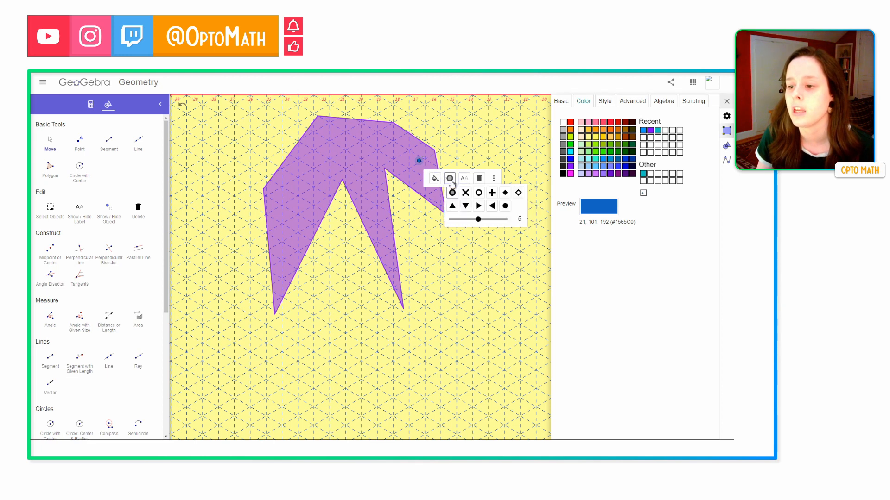
{"action": "left_click", "coordinate": [504, 206]}
{"action": "left_click", "coordinate": [452, 184]}
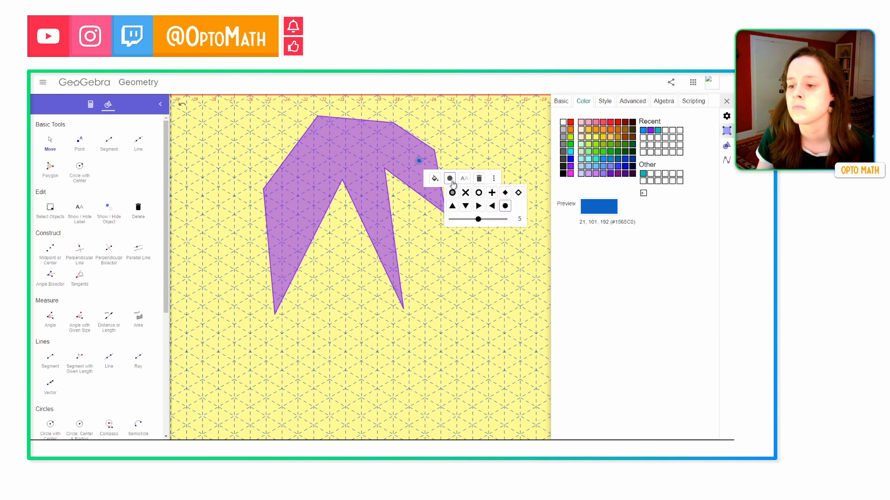
{"action": "left_click", "coordinate": [452, 193]}
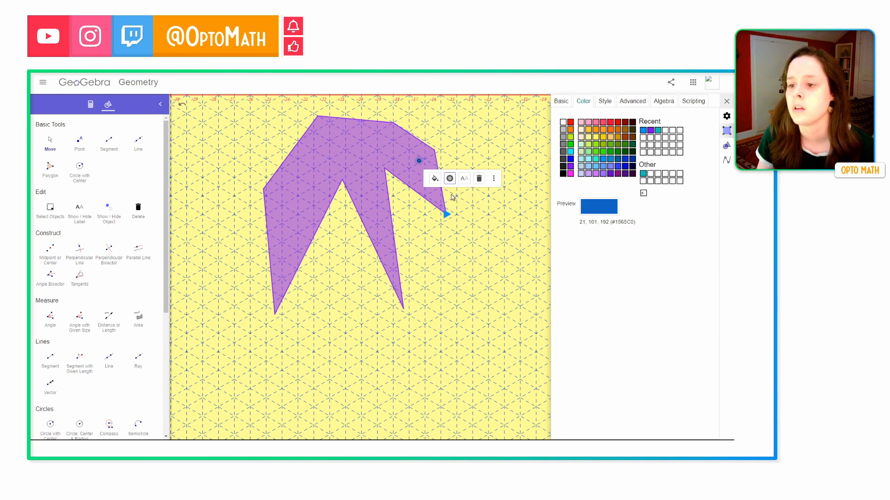
Style the point inside the polygon as a hollow circle with size 9 and deselect it.
{"action": "left_click", "coordinate": [450, 178]}
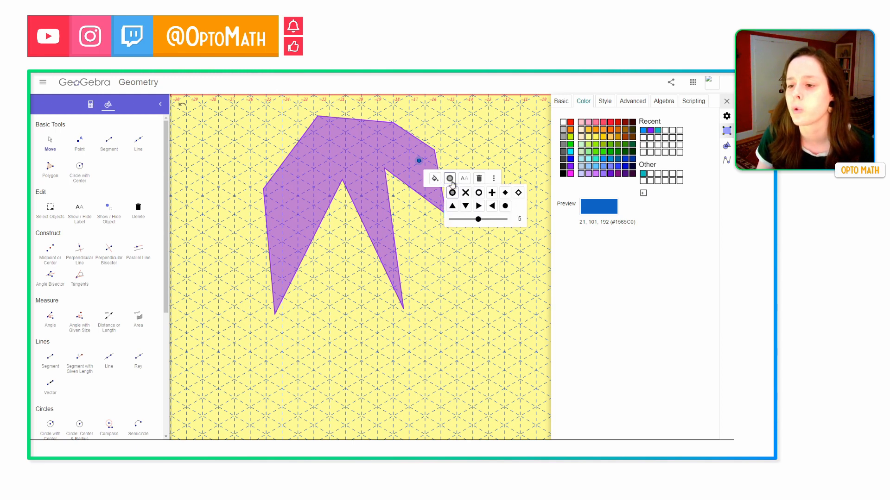
{"action": "left_click", "coordinate": [479, 206]}
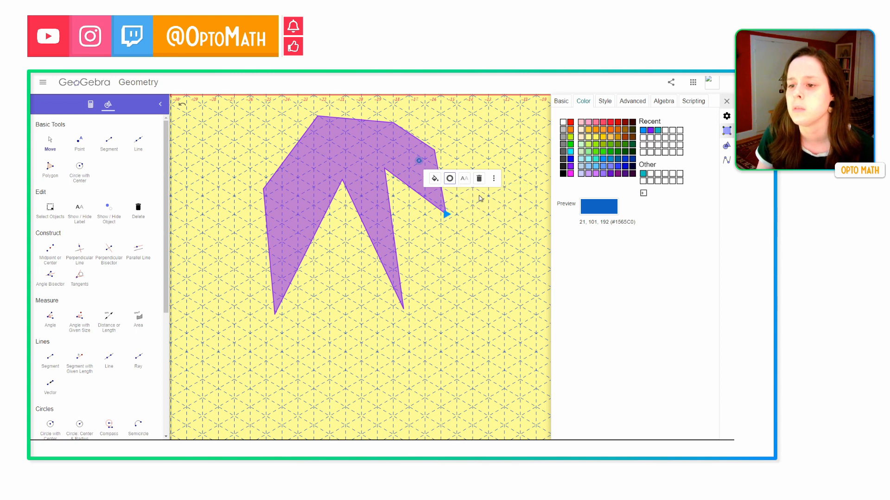
{"action": "left_click", "coordinate": [450, 179]}
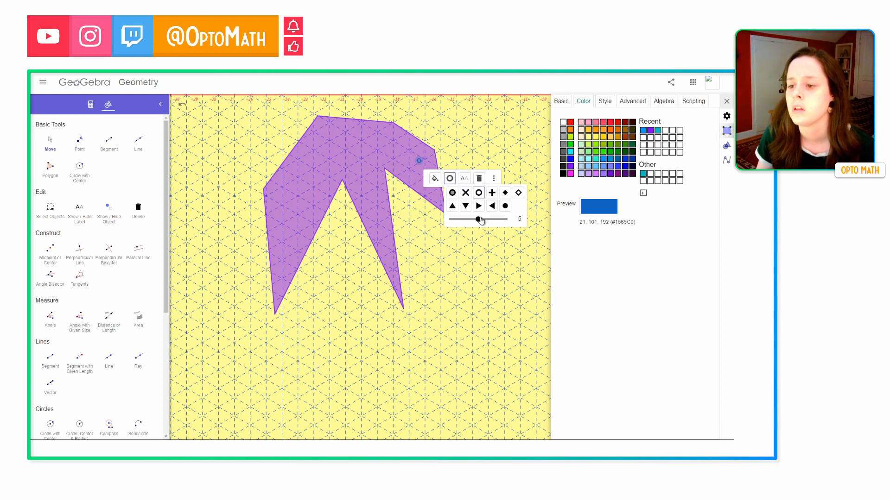
{"action": "left_click_drag", "start_coordinate": [478, 219], "coordinate": [507, 221]}
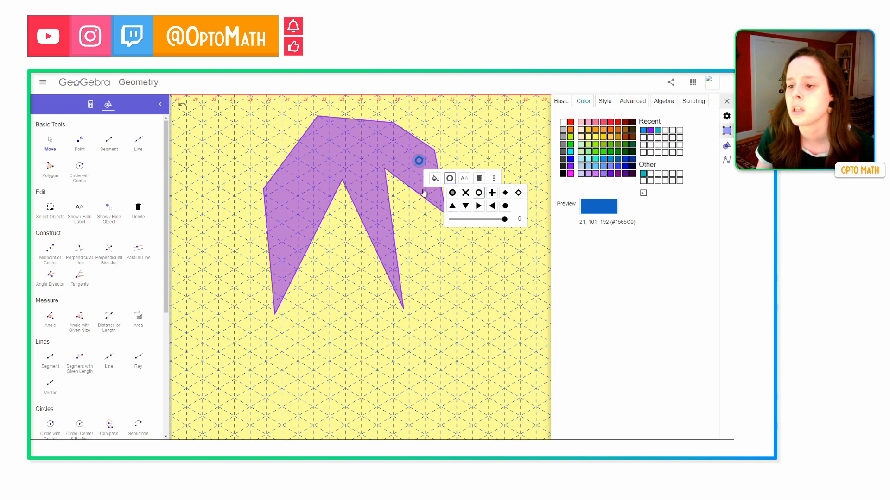
{"action": "left_click", "coordinate": [406, 207]}
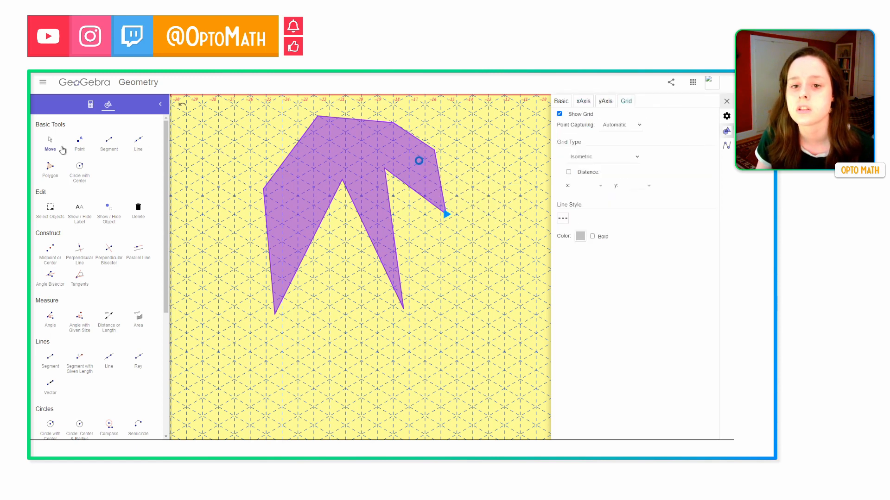
Place a second point just below the hollow circle and hide its label with the Show / Hide Label tool.
{"action": "left_click", "coordinate": [79, 141]}
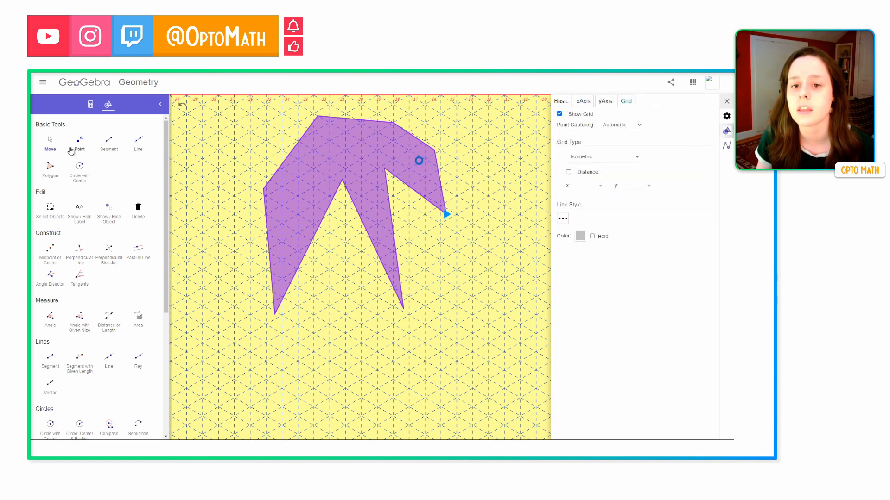
{"action": "left_click", "coordinate": [421, 168]}
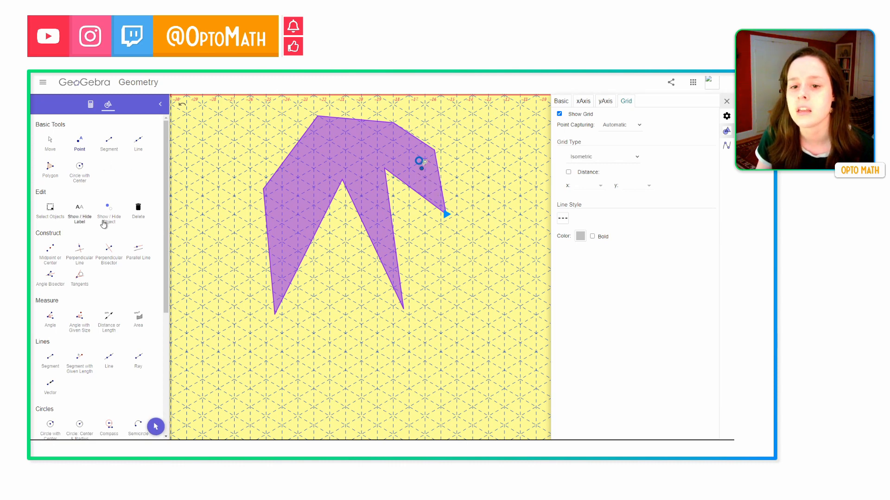
{"action": "left_click", "coordinate": [80, 211]}
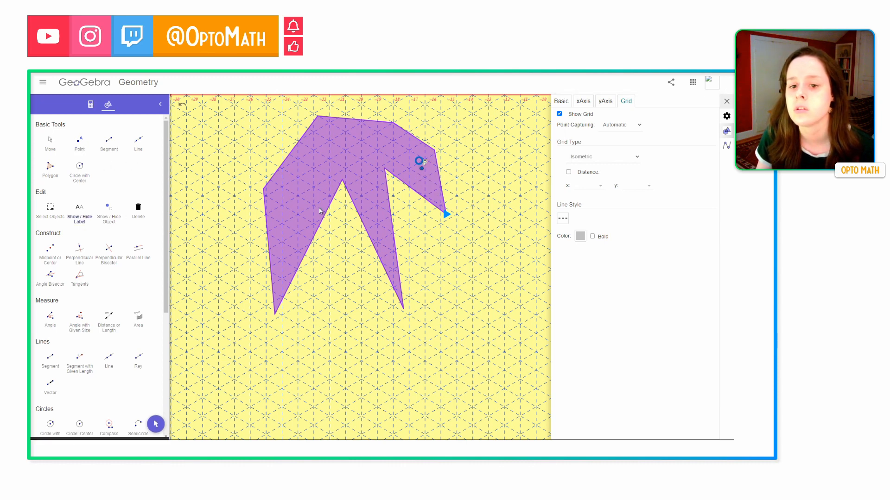
{"action": "left_click", "coordinate": [425, 162]}
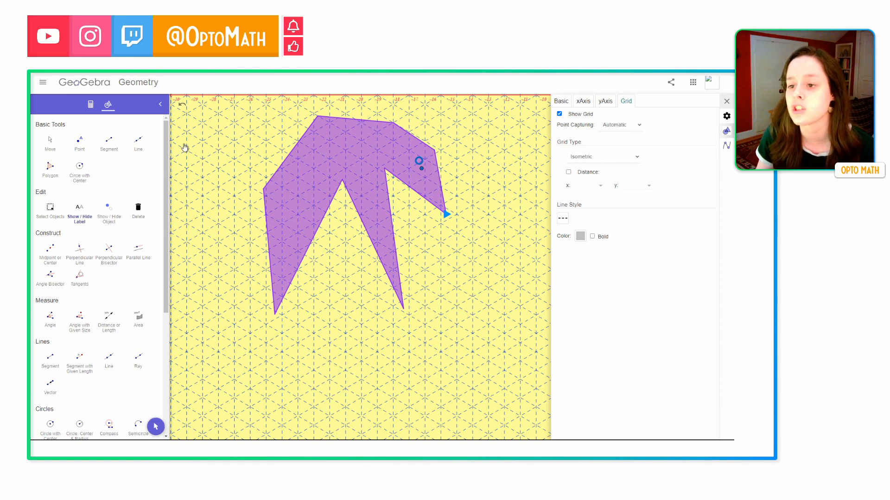
Style the second point as a borderless solid dot with size 3 and move it inside the hollow circle.
{"action": "left_click", "coordinate": [51, 144]}
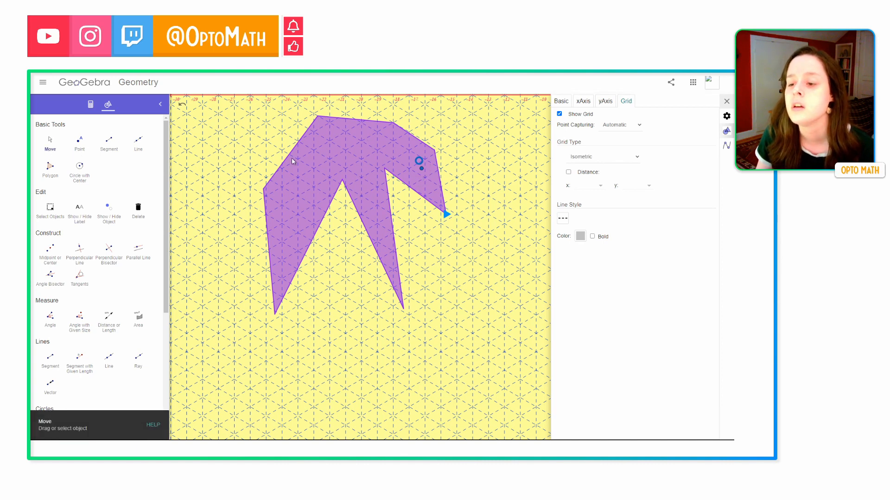
{"action": "left_click", "coordinate": [420, 171]}
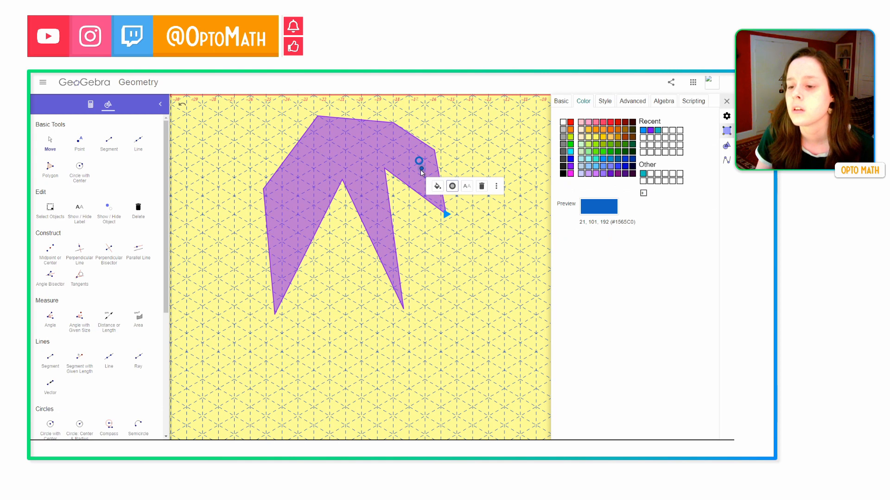
{"action": "left_click", "coordinate": [452, 186]}
{"action": "left_click", "coordinate": [508, 213]}
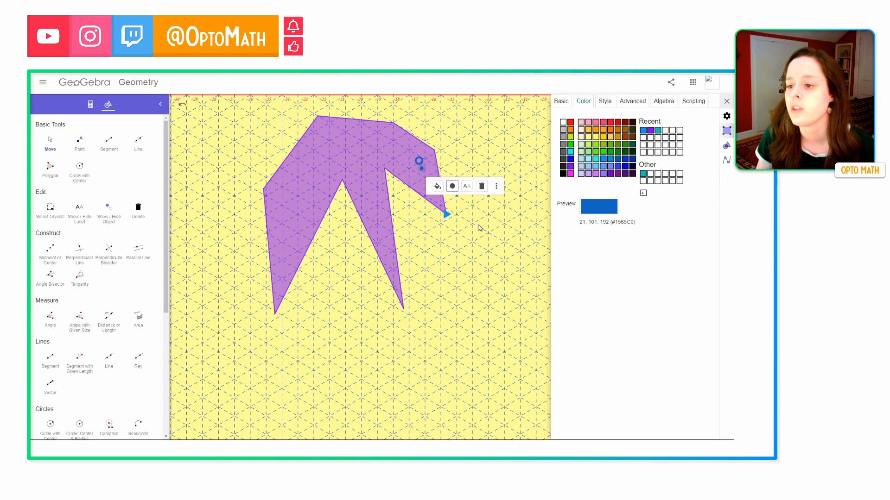
{"action": "left_click", "coordinate": [452, 187]}
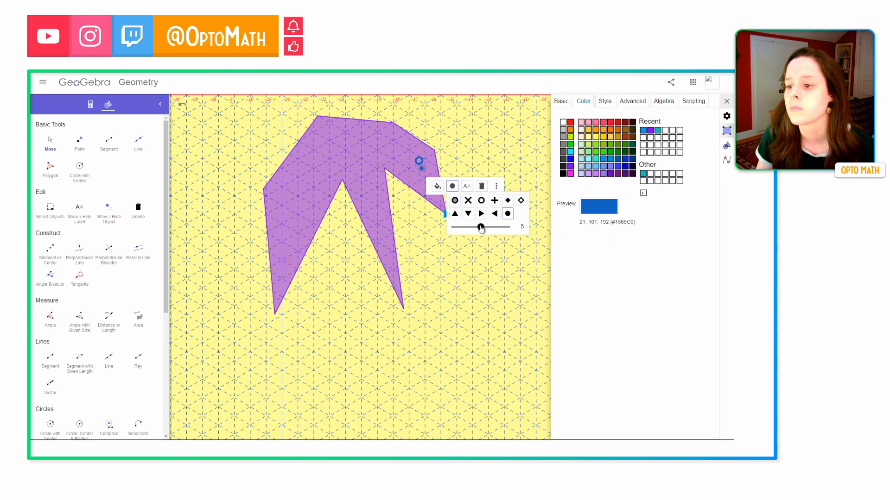
{"action": "left_click_drag", "start_coordinate": [481, 227], "coordinate": [466, 231]}
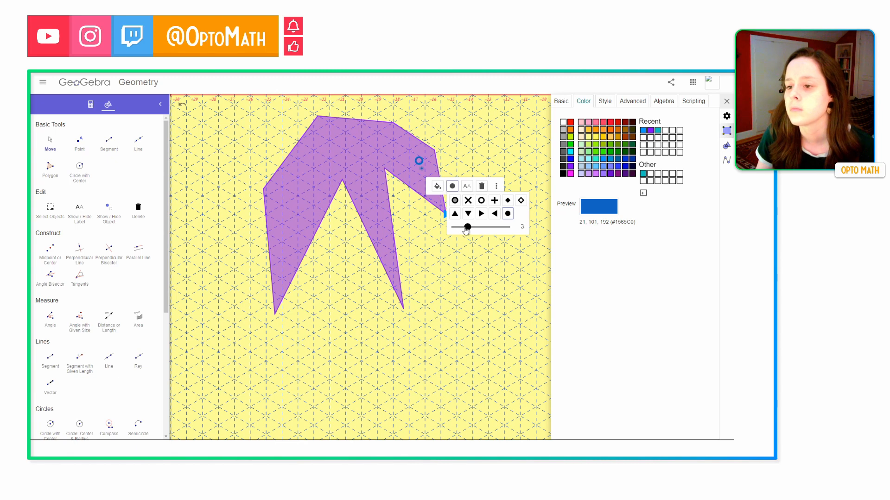
{"action": "left_click_drag", "start_coordinate": [423, 171], "coordinate": [422, 167]}
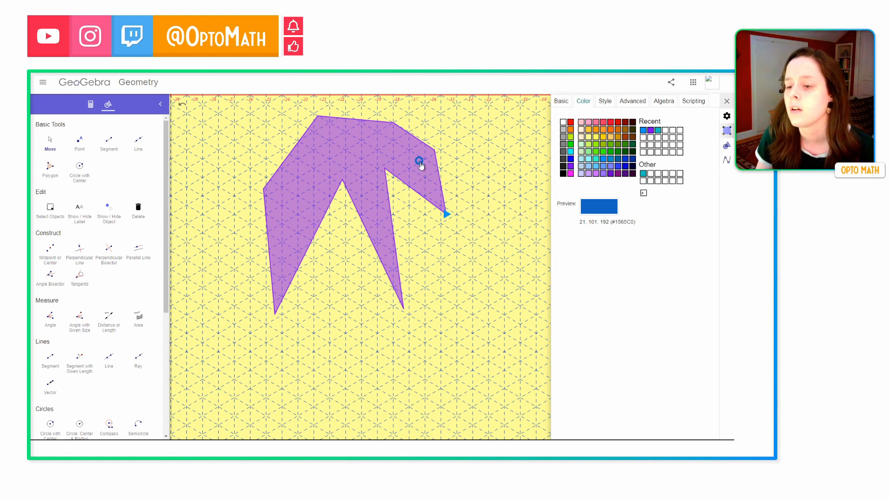
{"action": "left_click", "coordinate": [473, 165]}
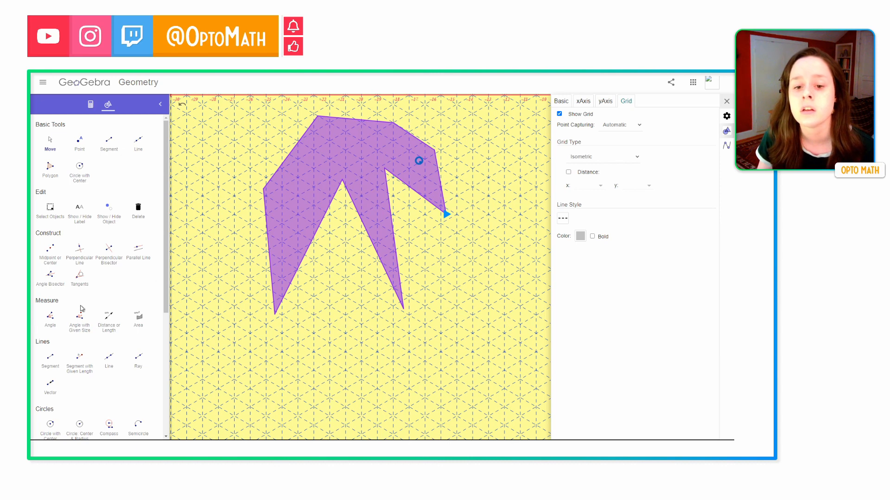
Measure the angle at the polygon's lower-left vertex with the Angle tool and shift its label to the right of the vertex.
{"action": "scroll", "coordinate": [95, 297], "scroll_direction": "down", "scroll_amount": 1}
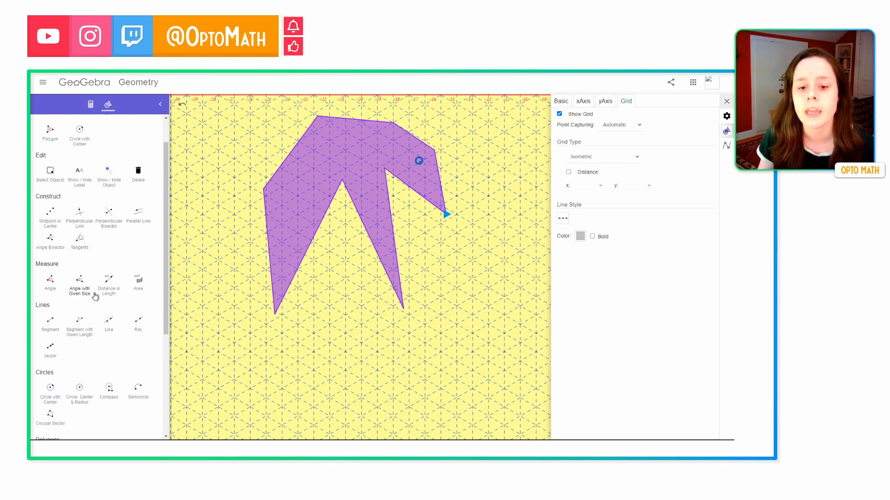
{"action": "left_click", "coordinate": [51, 281]}
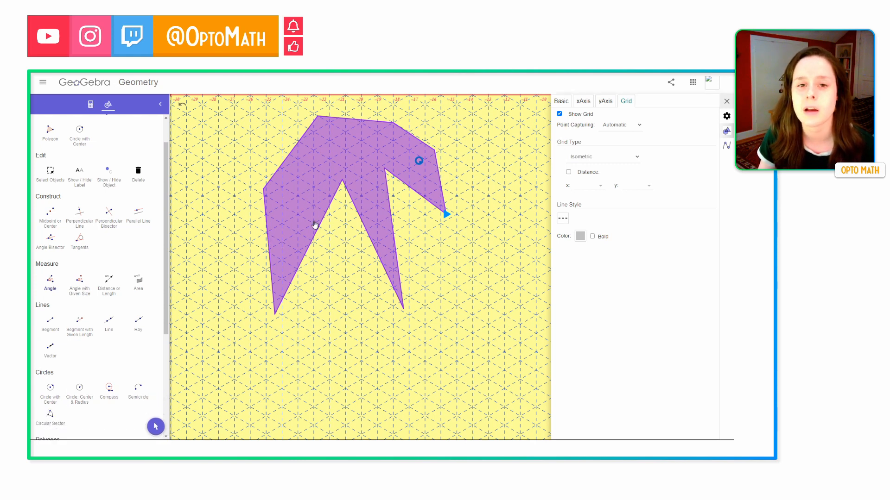
{"action": "left_click", "coordinate": [303, 262]}
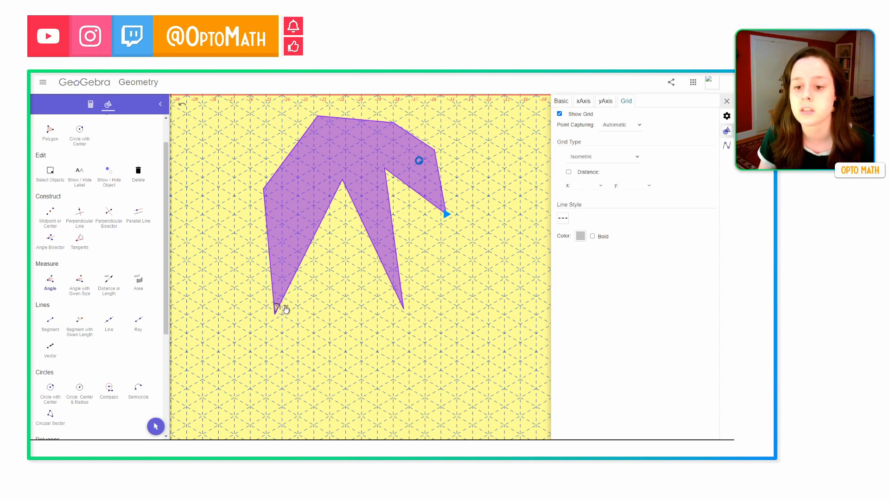
{"action": "scroll", "coordinate": [62, 149], "scroll_direction": "up", "scroll_amount": 3}
{"action": "left_click", "coordinate": [61, 147]}
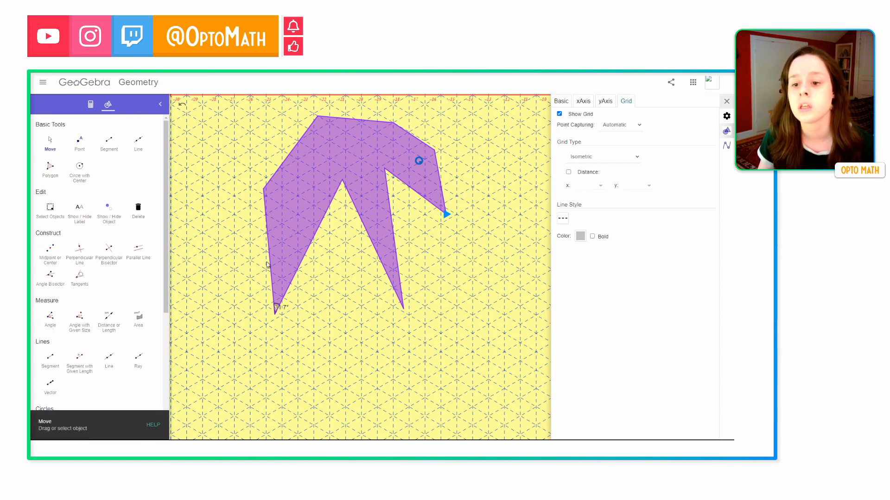
{"action": "mouse_move", "coordinate": [276, 309]}
{"action": "left_mouse_down"}
{"action": "mouse_move", "coordinate": [294, 319]}
{"action": "mouse_move", "coordinate": [286, 309]}
{"action": "left_mouse_up"}
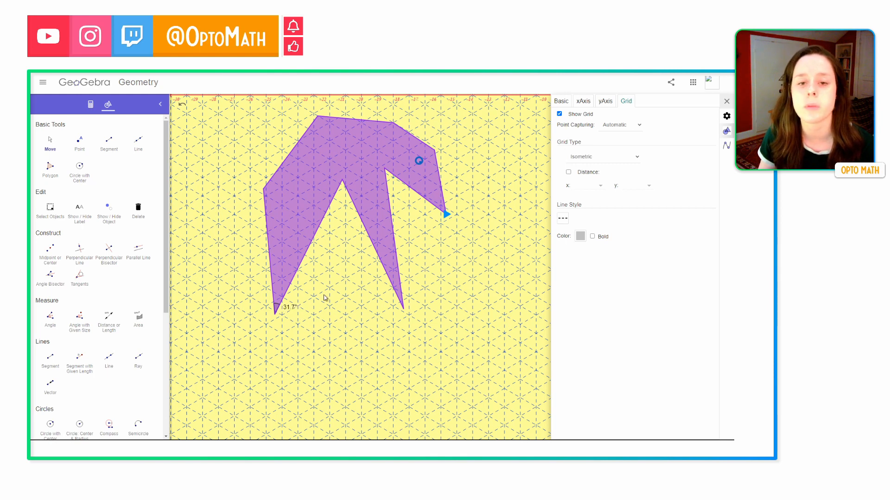
Color the lower-left vertex's angle marker green with opacity 100 and deselect it.
{"action": "left_click", "coordinate": [292, 310]}
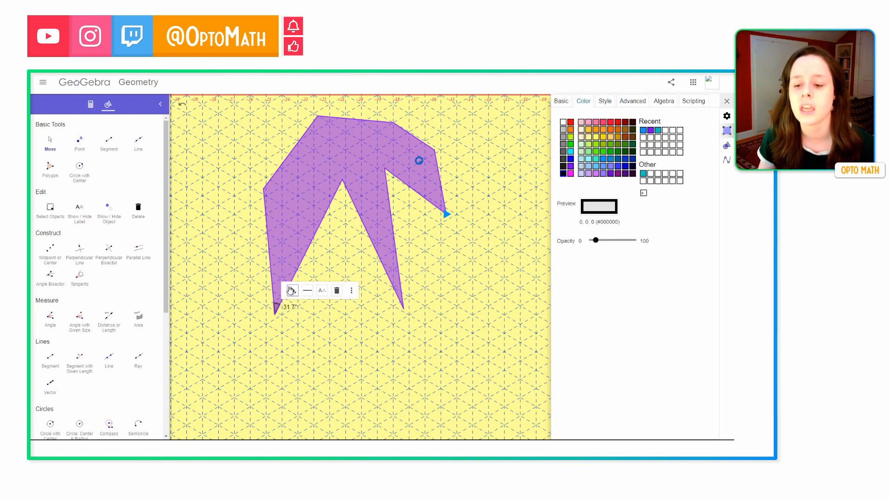
{"action": "left_click", "coordinate": [291, 292]}
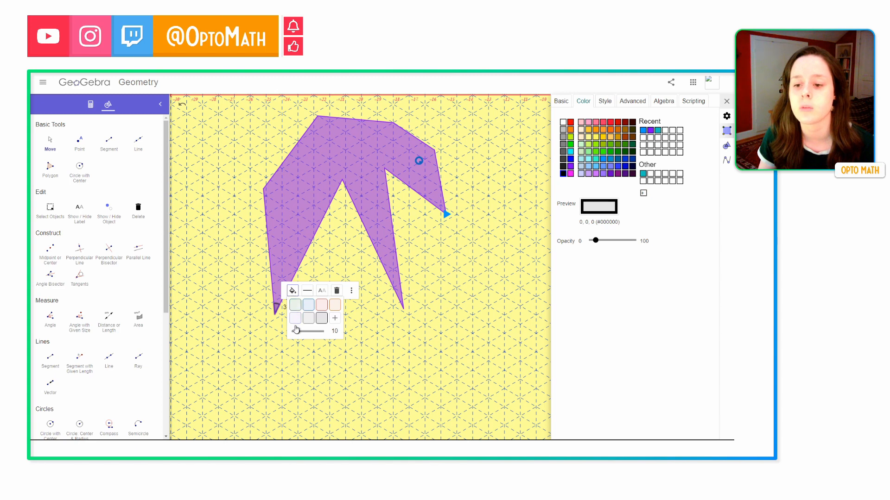
{"action": "left_click", "coordinate": [295, 306]}
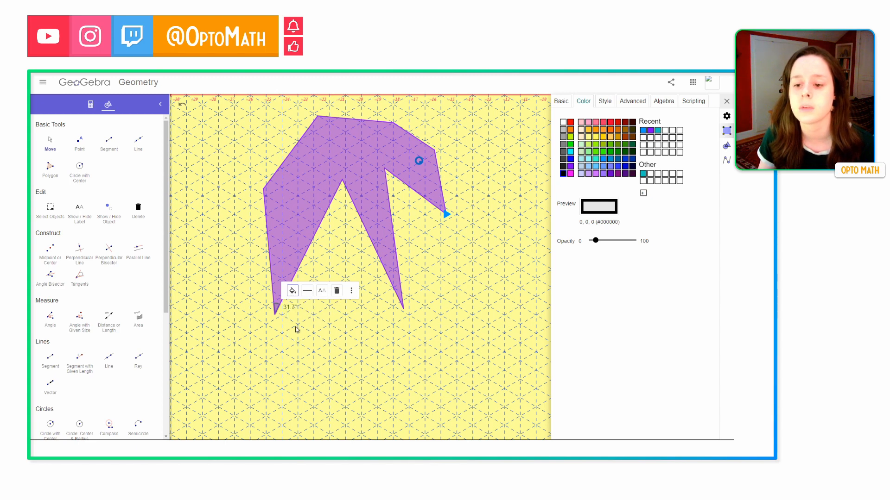
{"action": "left_click", "coordinate": [293, 291]}
{"action": "left_click_drag", "start_coordinate": [299, 333], "coordinate": [325, 334]}
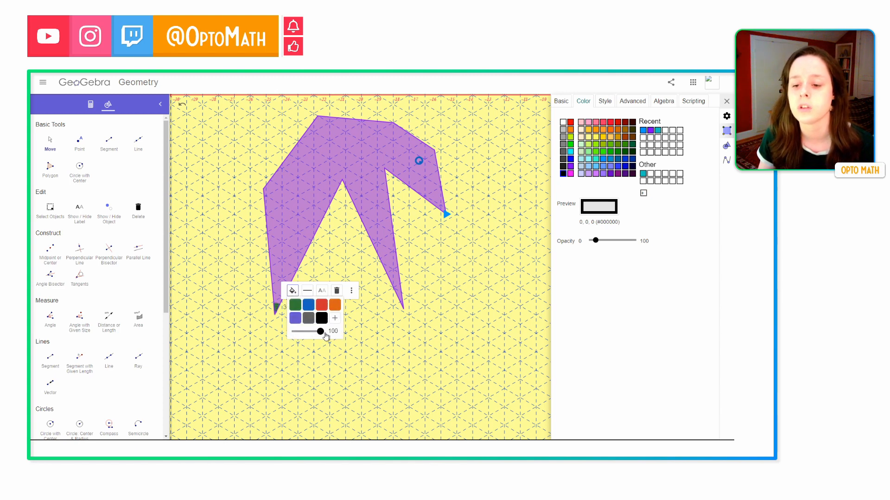
{"action": "left_click", "coordinate": [356, 327]}
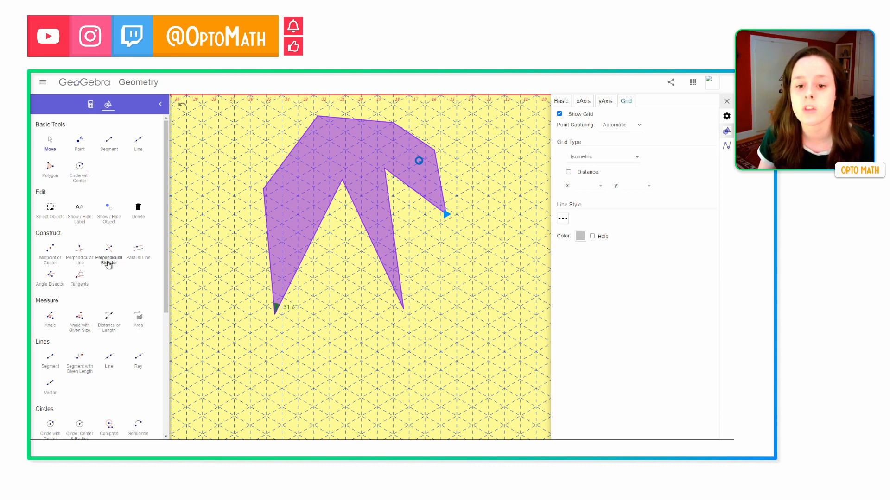
Label the polygon with its upper-left side length and its area, placing the area text just above the central notch.
{"action": "left_click", "coordinate": [106, 333]}
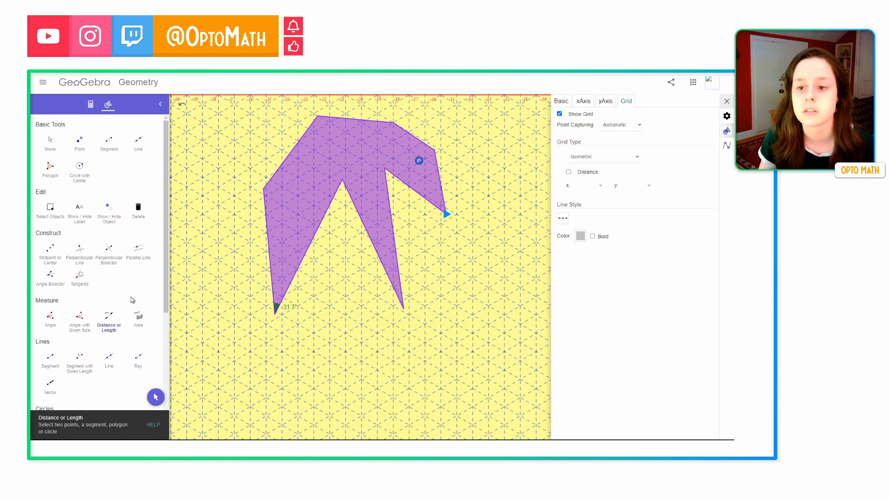
{"action": "left_click", "coordinate": [275, 176]}
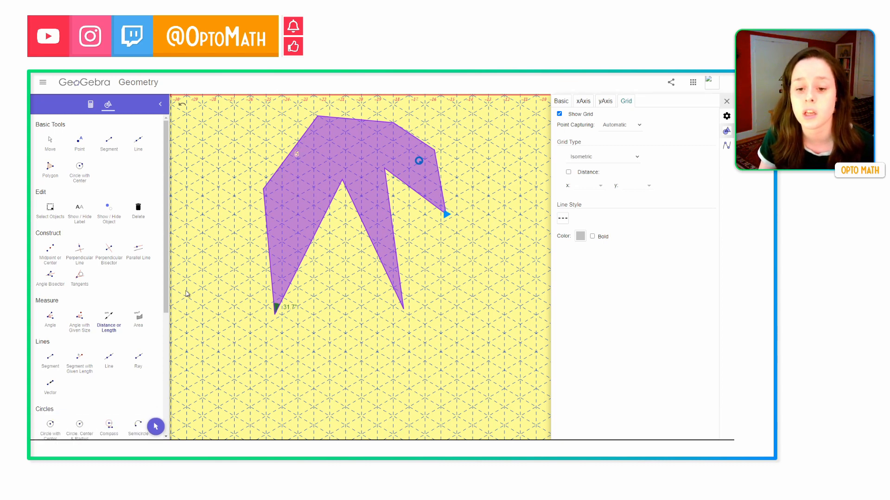
{"action": "left_click", "coordinate": [138, 325]}
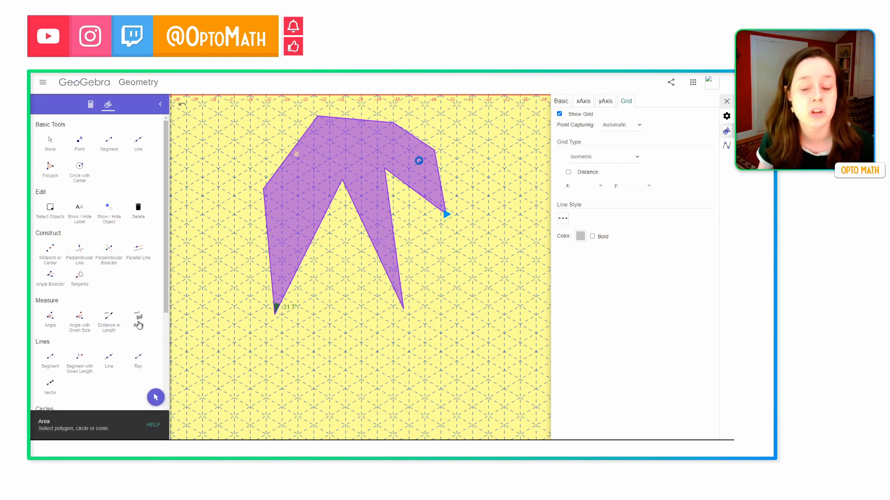
{"action": "left_click", "coordinate": [321, 190]}
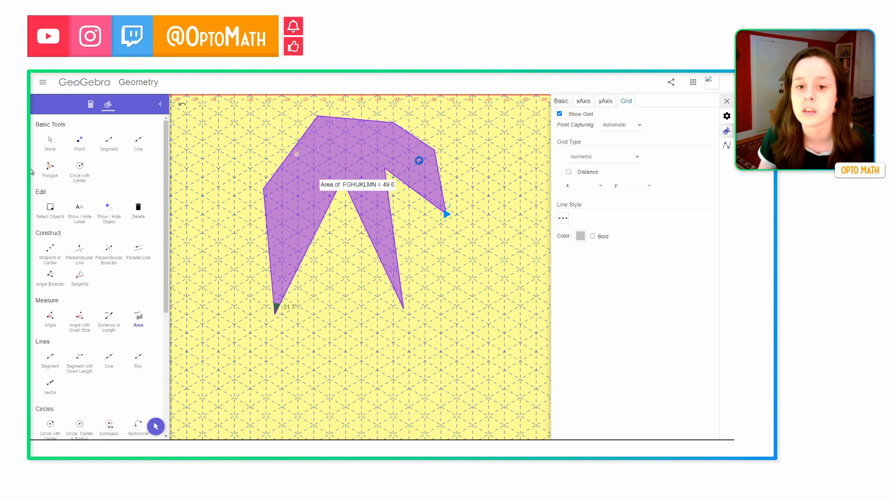
{"action": "left_click", "coordinate": [50, 156]}
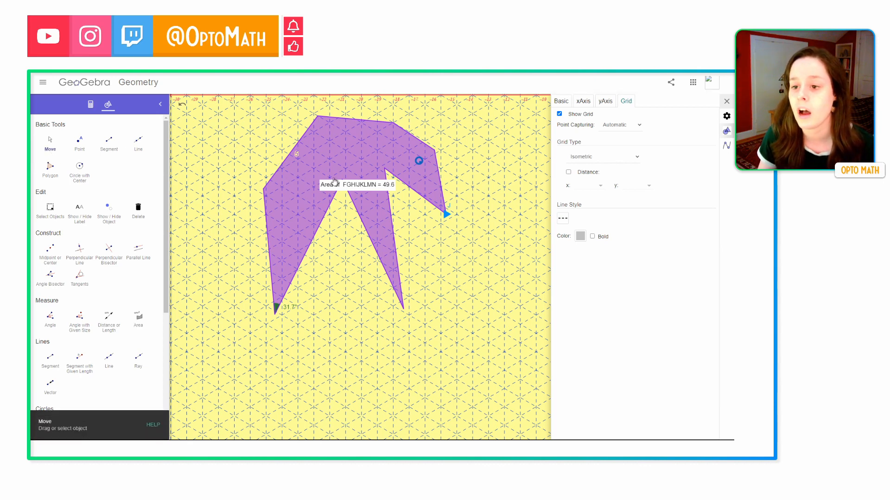
{"action": "left_click_drag", "start_coordinate": [342, 187], "coordinate": [328, 170]}
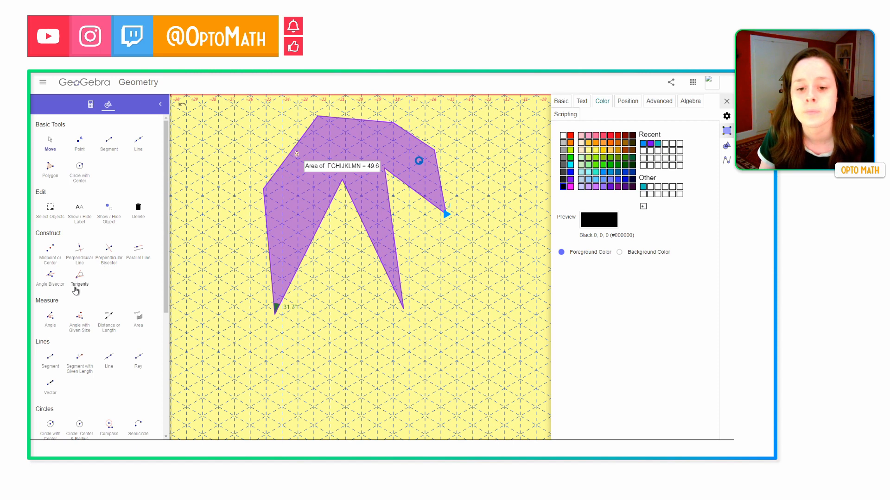
Draw a circle with an area of about 21 below the polygon's right tip and hide its center and circumference points.
{"action": "left_click", "coordinate": [78, 180]}
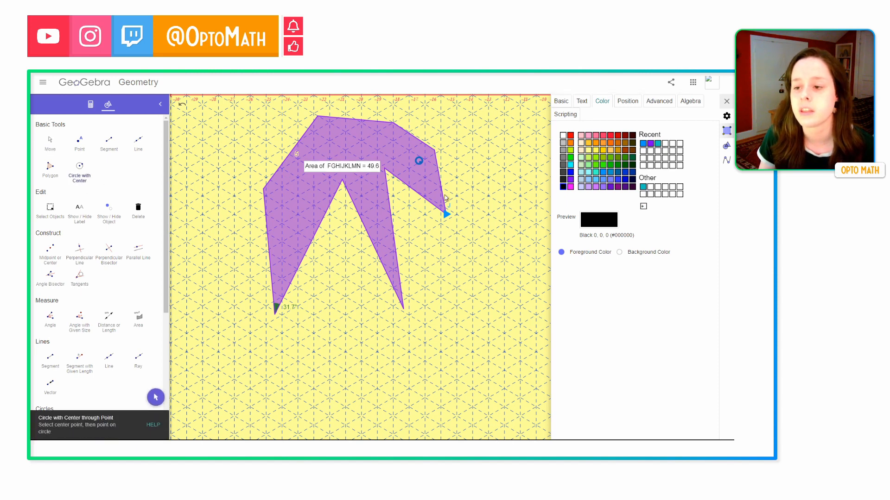
{"action": "left_click", "coordinate": [473, 260]}
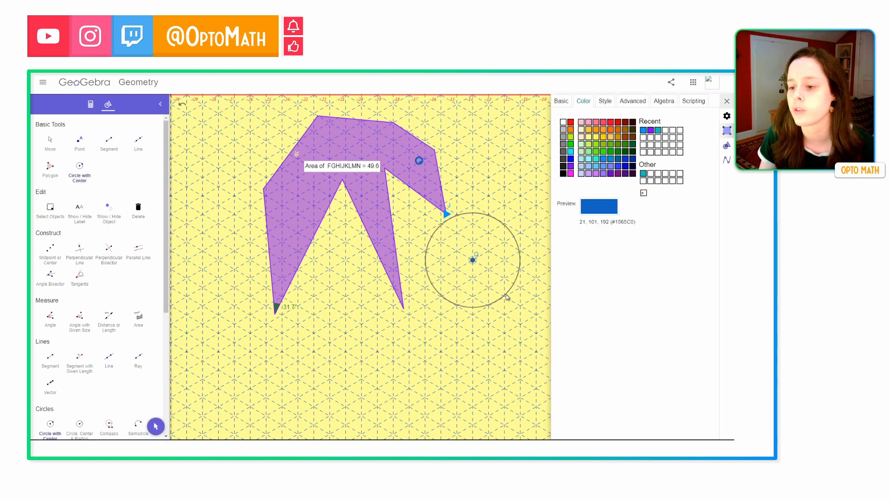
{"action": "left_click", "coordinate": [505, 294]}
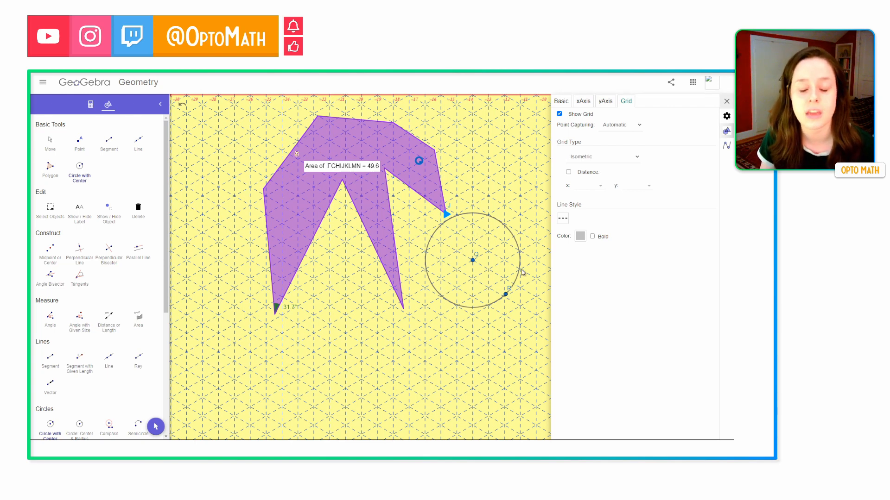
{"action": "left_click", "coordinate": [109, 211]}
{"action": "left_click", "coordinate": [473, 260]}
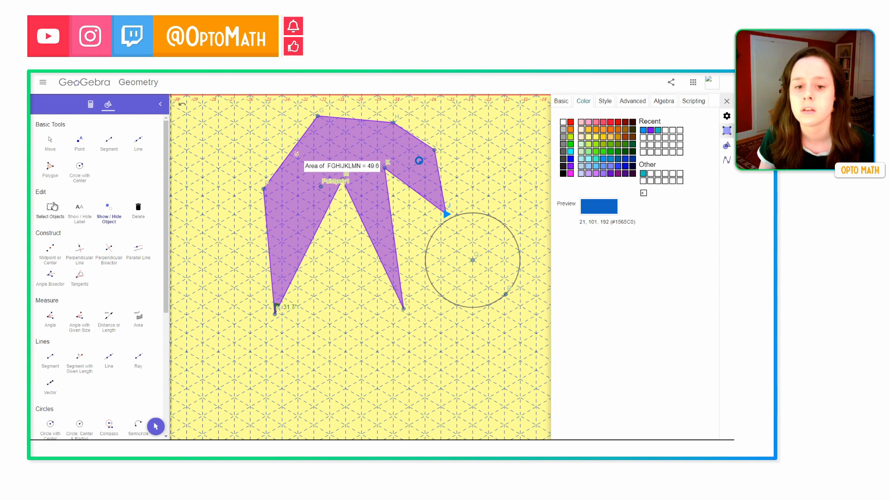
{"action": "key", "text": "Escape"}
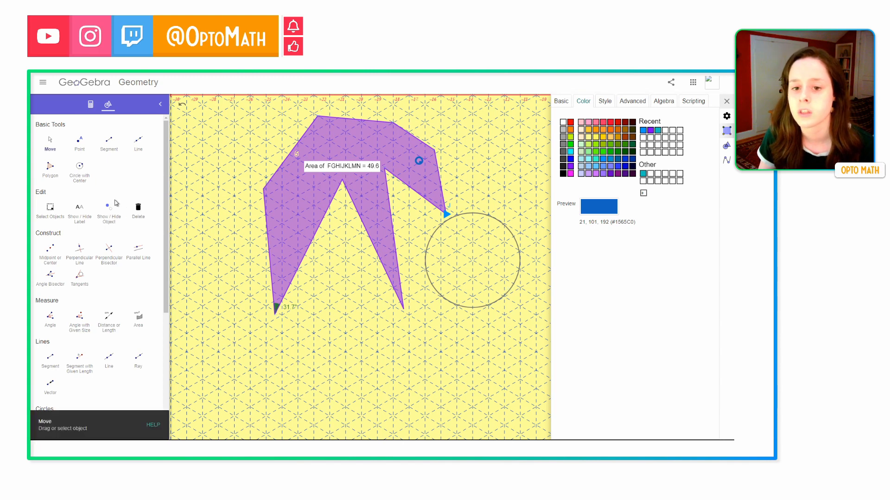
Color the circle black, raise its fill opacity to a semi-transparent level, and deselect it.
{"action": "left_click", "coordinate": [437, 293]}
{"action": "left_click", "coordinate": [490, 201]}
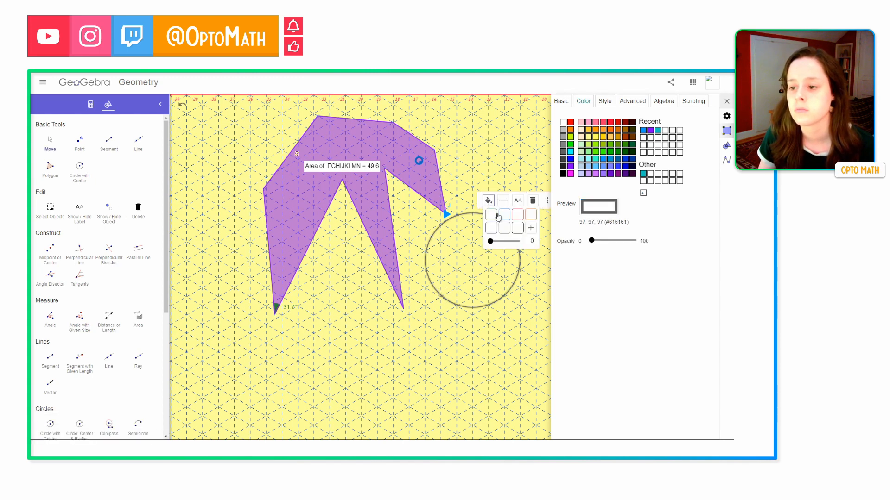
{"action": "left_click", "coordinate": [519, 231]}
{"action": "left_click", "coordinate": [488, 200]}
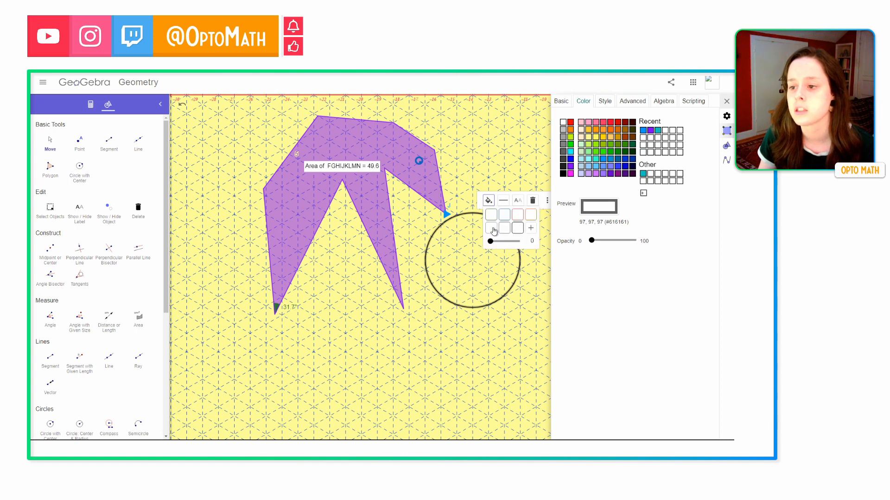
{"action": "left_click_drag", "start_coordinate": [490, 241], "coordinate": [506, 247]}
{"action": "left_click", "coordinate": [541, 277]}
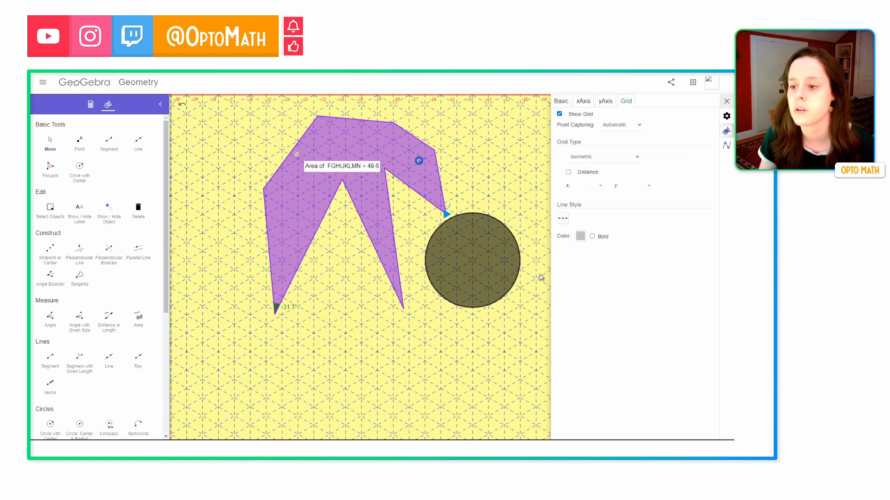
Add an area measurement inside the filled circle with the Area tool.
{"action": "scroll", "coordinate": [105, 296], "scroll_direction": "down", "scroll_amount": 2}
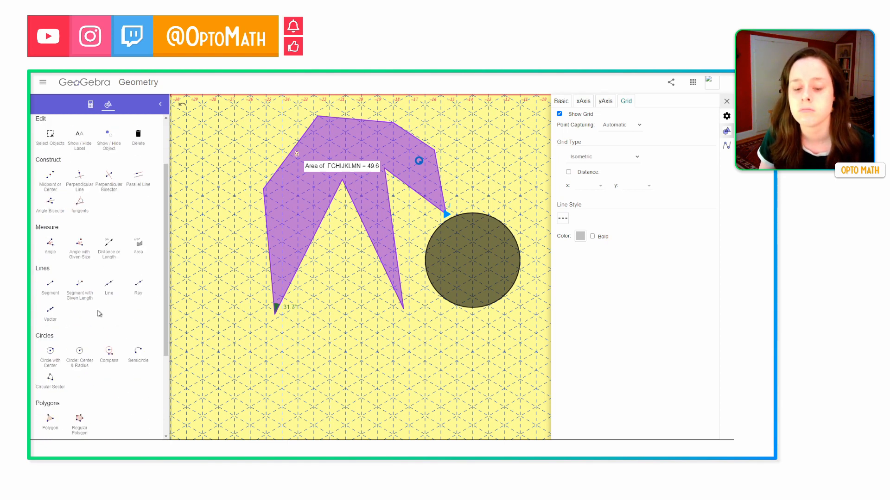
{"action": "left_click", "coordinate": [138, 254]}
{"action": "left_click", "coordinate": [483, 262]}
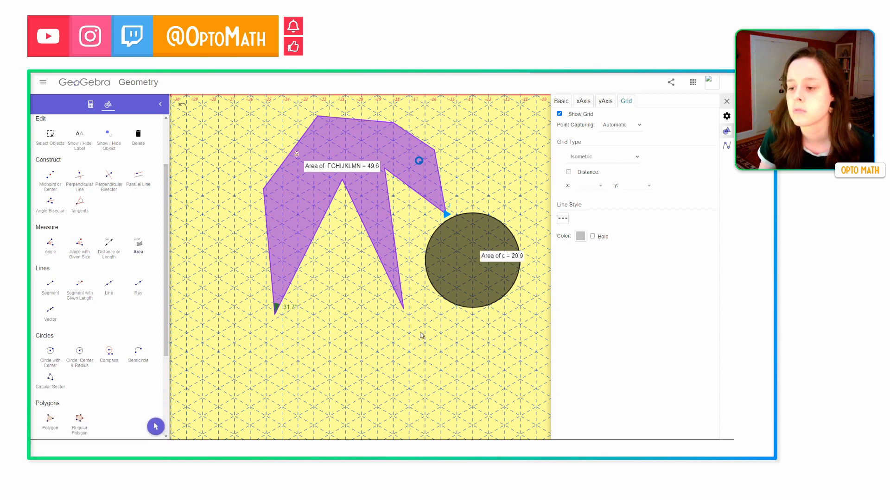
Draw a semicircle through two new points below the filled circle.
{"action": "scroll", "coordinate": [88, 302], "scroll_direction": "down", "scroll_amount": 3}
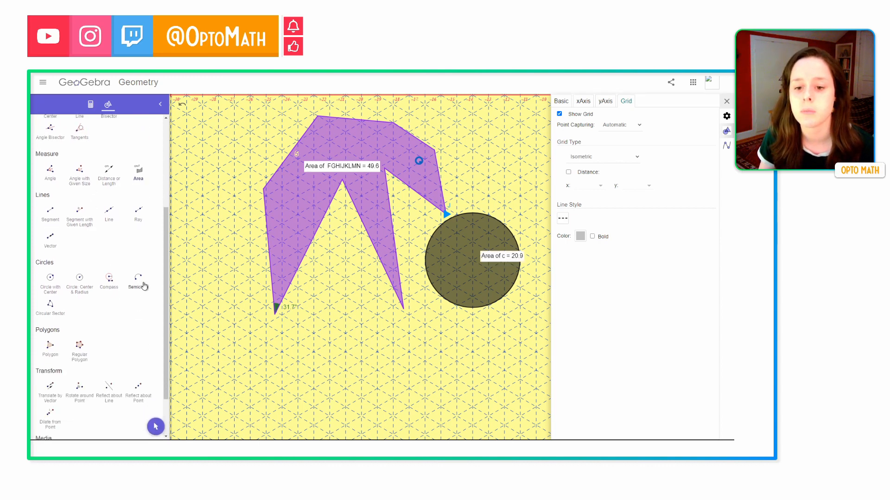
{"action": "left_click", "coordinate": [139, 290]}
{"action": "left_click", "coordinate": [407, 348]}
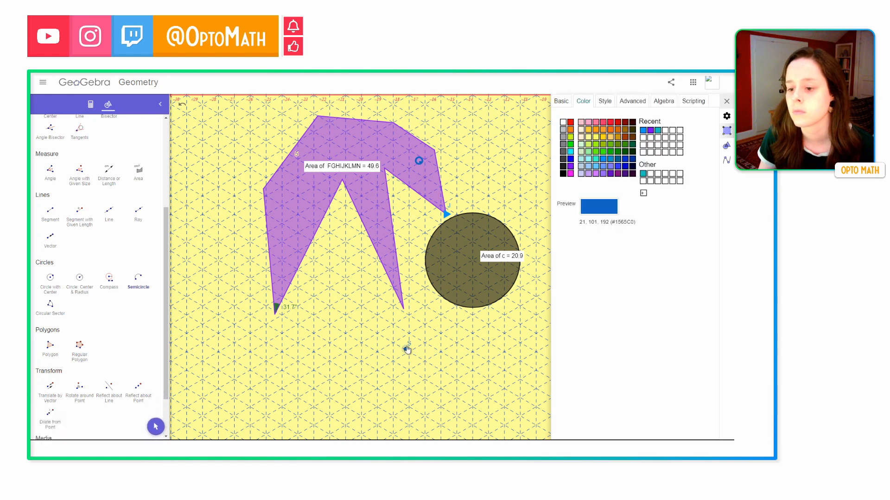
{"action": "left_click", "coordinate": [504, 388]}
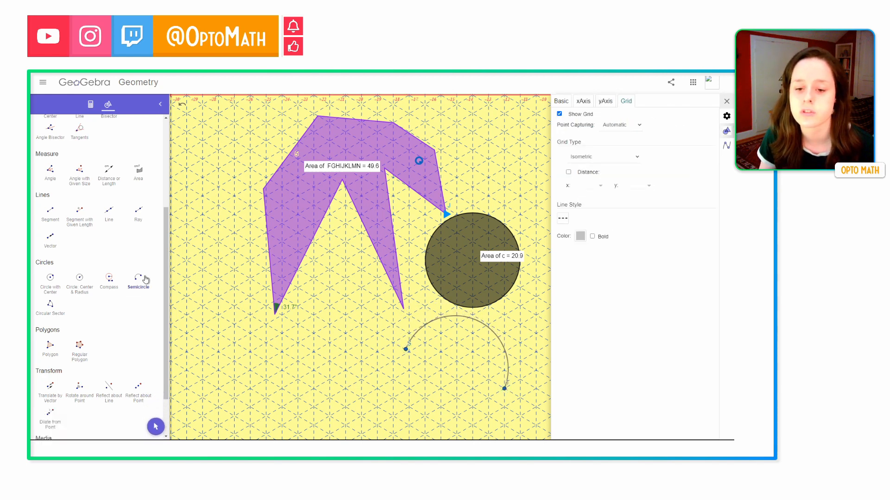
Create a regular polygon with 7 vertices and move it below the purple polygon, beside the semicircle.
{"action": "left_click", "coordinate": [82, 357]}
{"action": "left_click", "coordinate": [241, 350]}
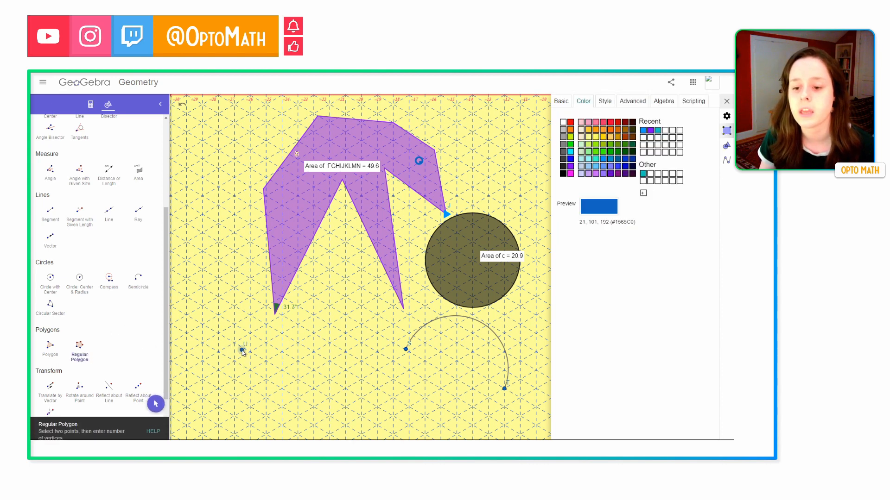
{"action": "left_click", "coordinate": [282, 344]}
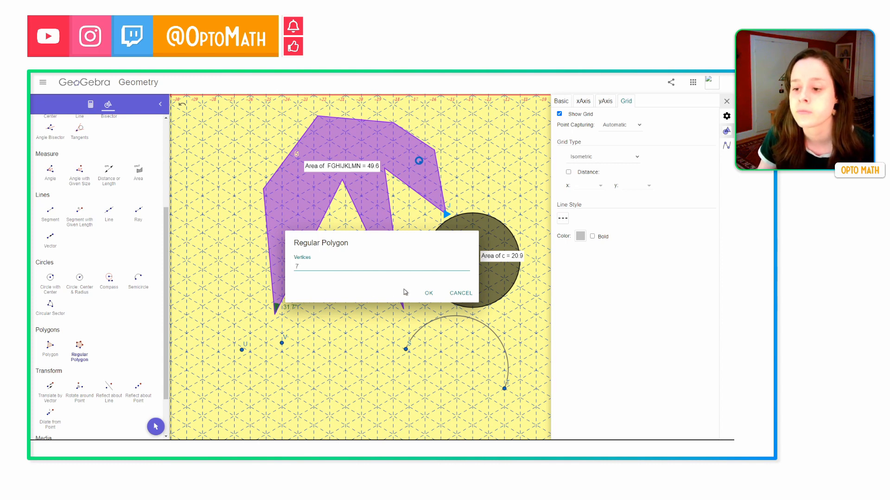
{"action": "left_click", "coordinate": [426, 294]}
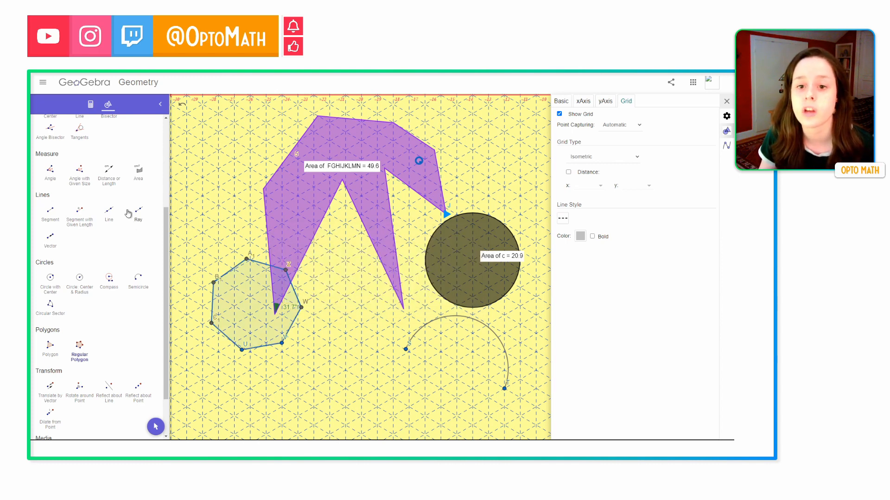
{"action": "scroll", "coordinate": [128, 213], "scroll_direction": "up", "scroll_amount": 4}
{"action": "left_click", "coordinate": [55, 154]}
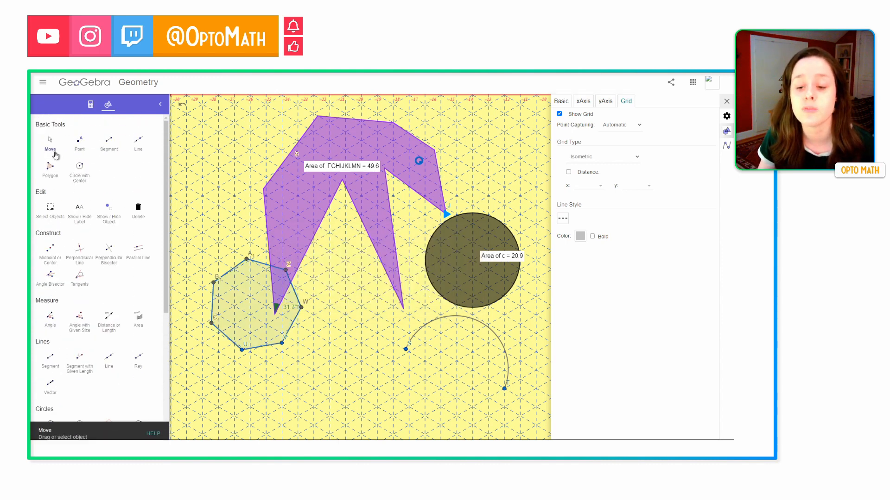
{"action": "left_click_drag", "start_coordinate": [283, 290], "coordinate": [365, 335]}
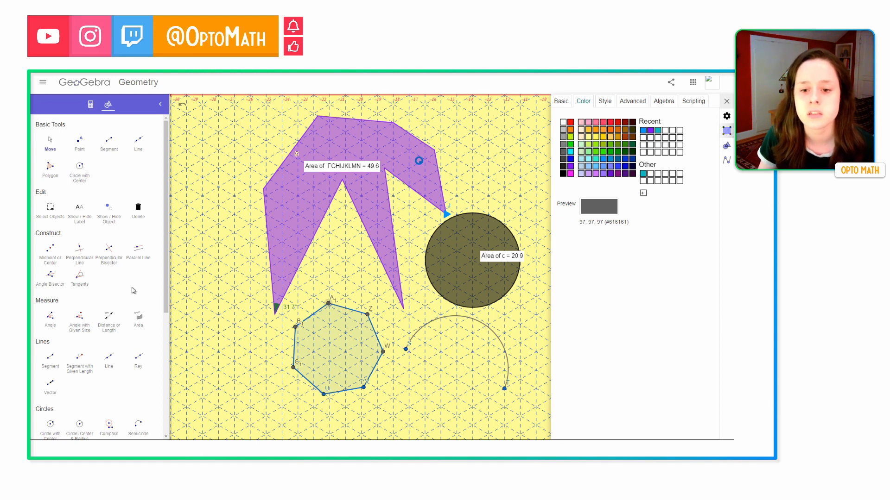
{"action": "scroll", "coordinate": [133, 291], "scroll_direction": "down", "scroll_amount": 5}
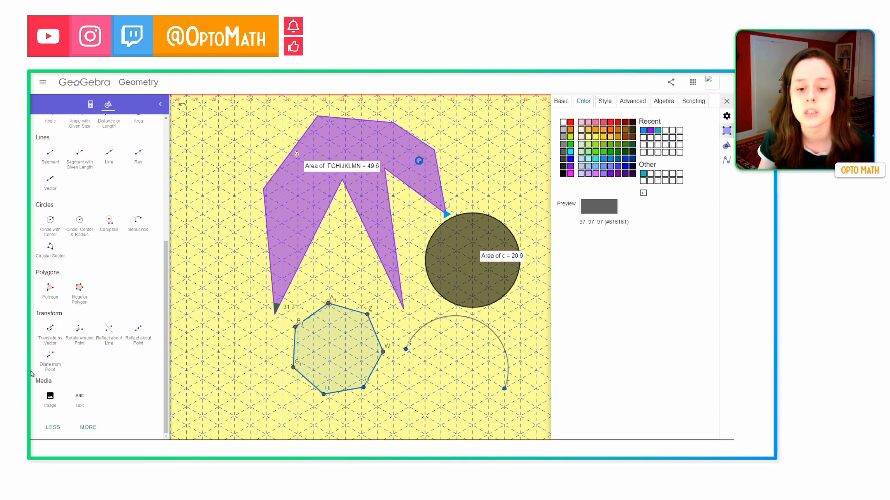
Add the text "Math is AWESOME!" beside the purple polygon's lower tip and move it slightly higher.
{"action": "left_click", "coordinate": [78, 401]}
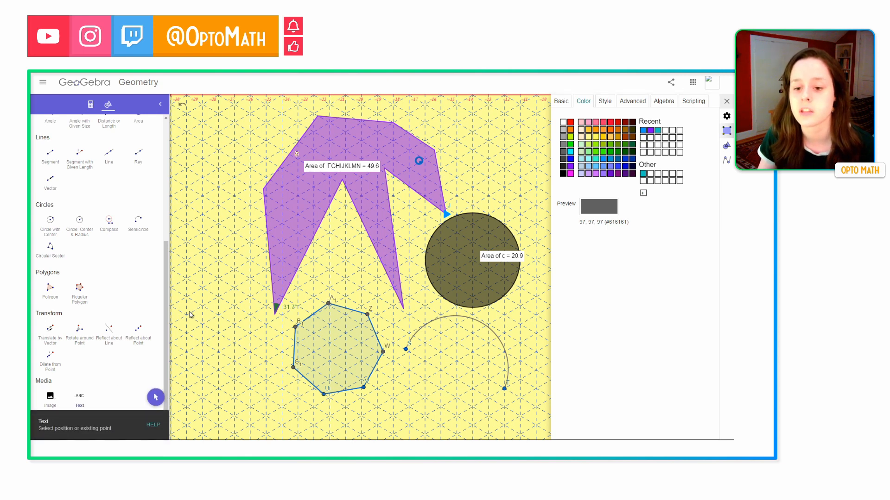
{"action": "left_click", "coordinate": [190, 315]}
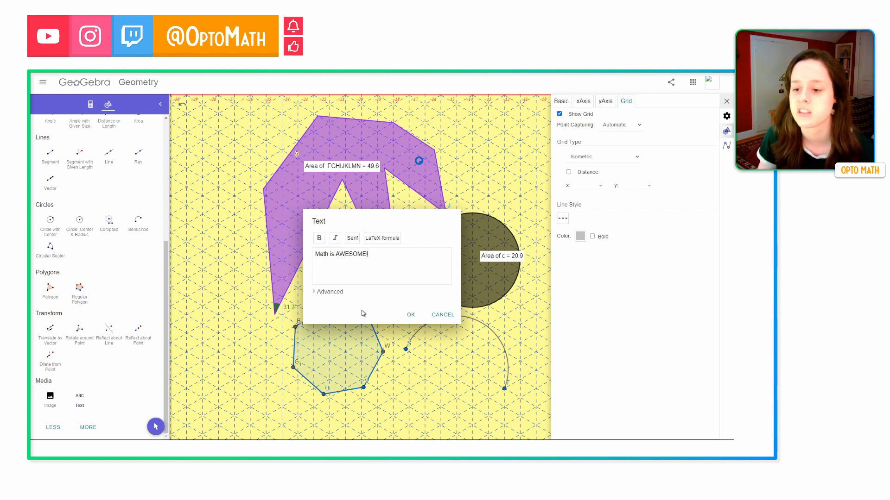
{"action": "left_click", "coordinate": [411, 315]}
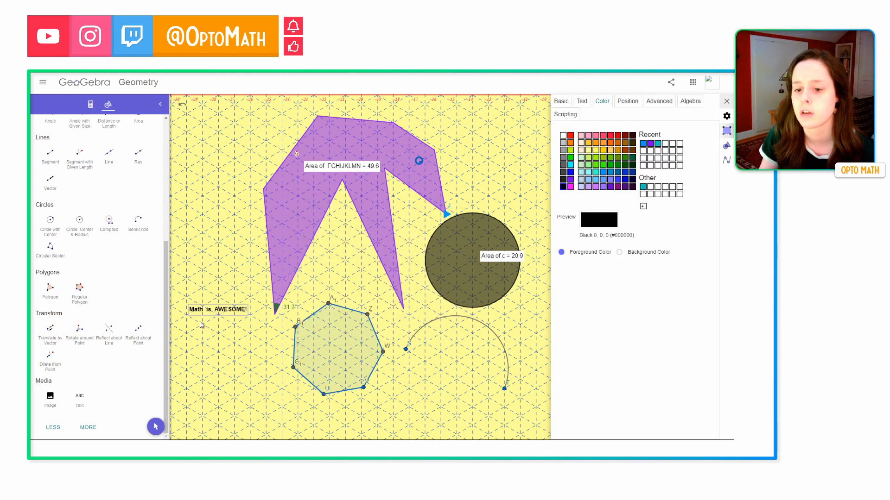
{"action": "scroll", "coordinate": [64, 185], "scroll_direction": "up", "scroll_amount": 5}
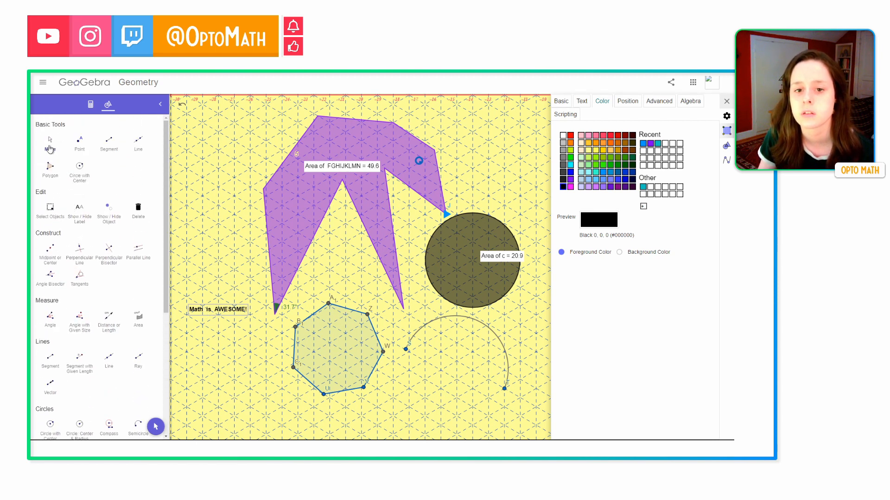
{"action": "left_click", "coordinate": [50, 148]}
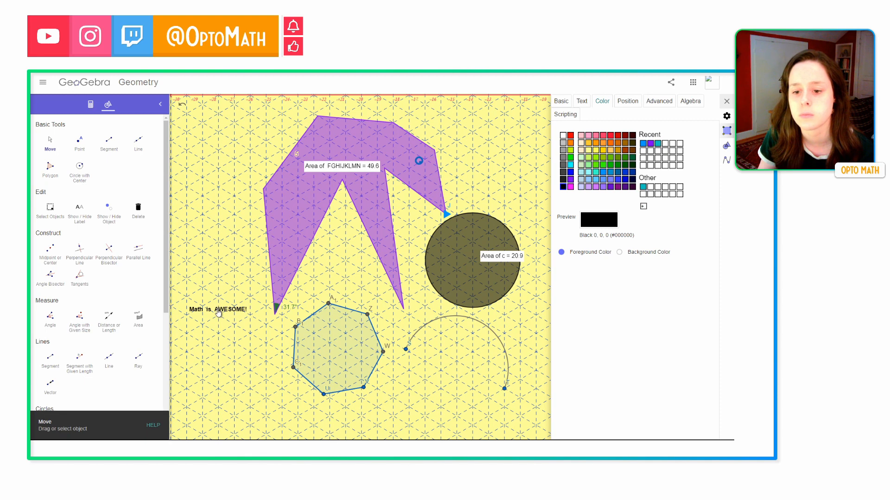
{"action": "left_click_drag", "start_coordinate": [218, 312], "coordinate": [224, 270]}
Draw a small triangle with the Freehand Shape tool in the empty area beside the purple polygon's upper part, above the text.
{"action": "scroll", "coordinate": [124, 359], "scroll_direction": "down", "scroll_amount": 3}
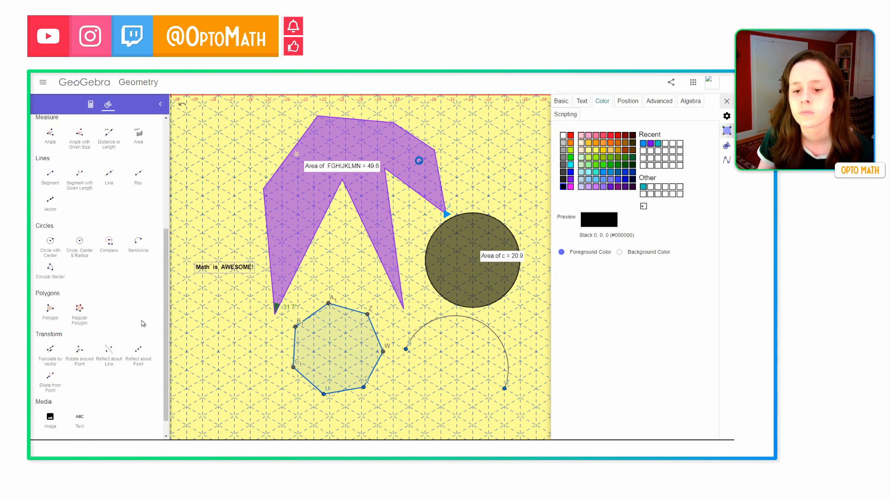
{"action": "scroll", "coordinate": [124, 359], "scroll_direction": "down", "scroll_amount": 3}
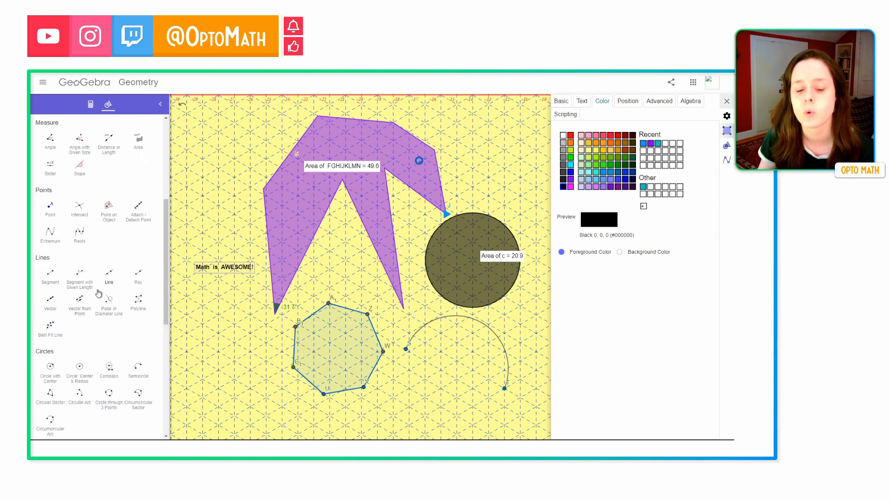
{"action": "scroll", "coordinate": [95, 293], "scroll_direction": "down", "scroll_amount": 6}
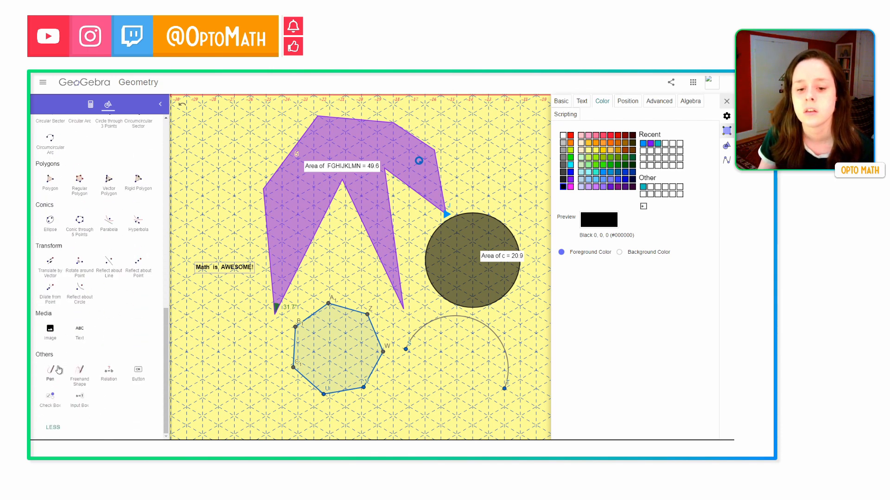
{"action": "left_click", "coordinate": [85, 377]}
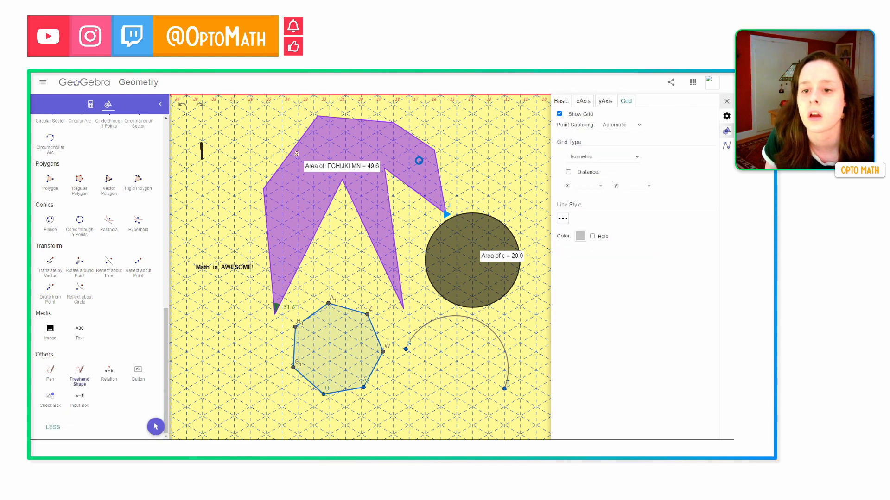
{"action": "left_click_drag", "start_coordinate": [210, 154], "coordinate": [216, 150]}
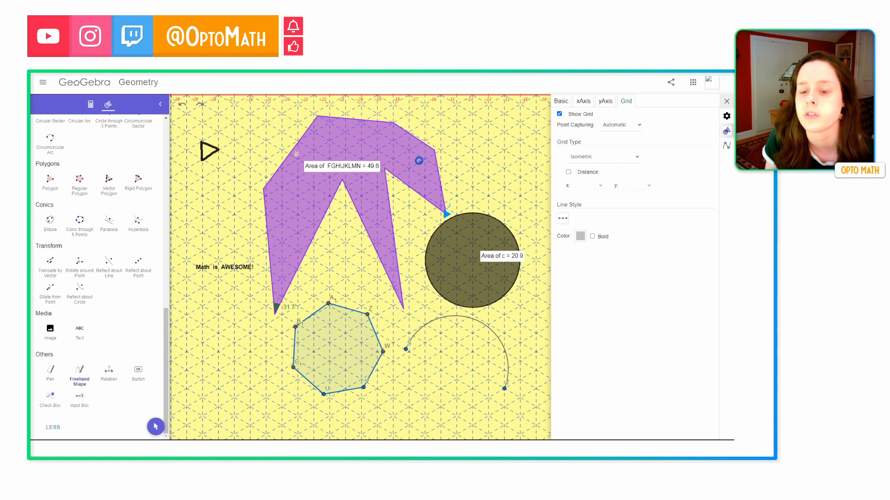
{"action": "left_click_drag", "start_coordinate": [218, 151], "coordinate": [219, 153]}
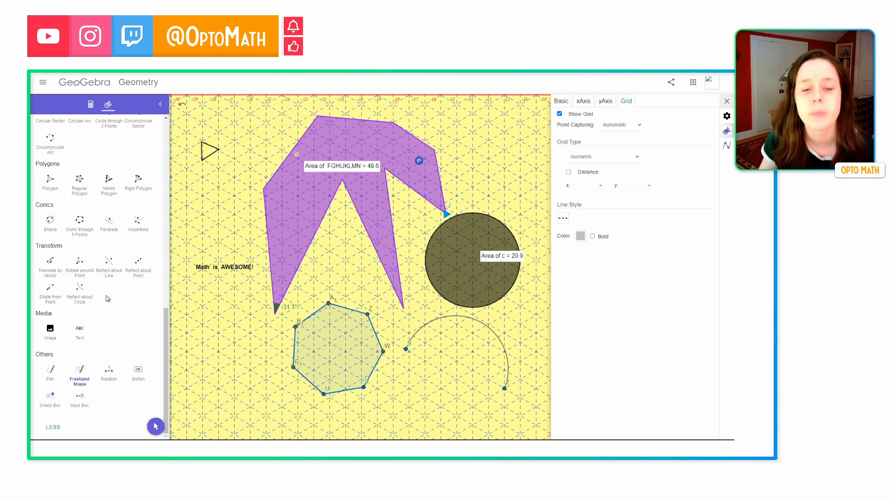
{"action": "scroll", "coordinate": [106, 299], "scroll_direction": "up", "scroll_amount": 3}
{"action": "scroll", "coordinate": [106, 299], "scroll_direction": "up", "scroll_amount": 8}
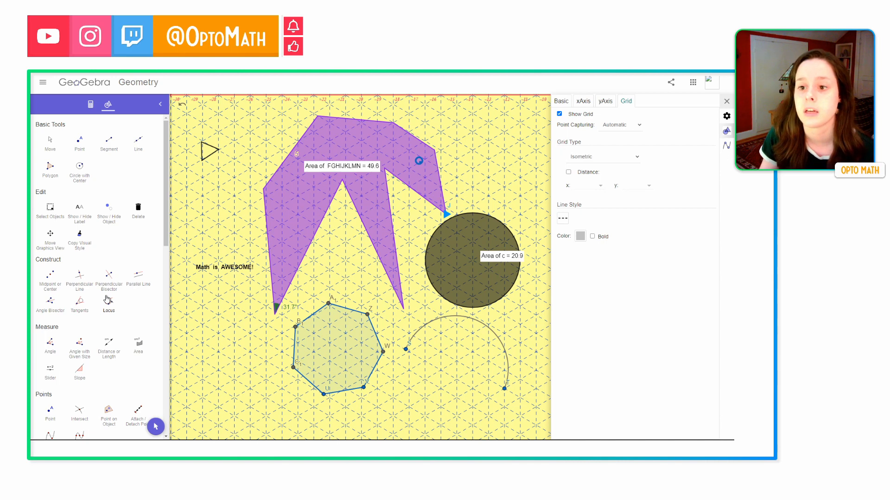
{"action": "left_click", "coordinate": [53, 151]}
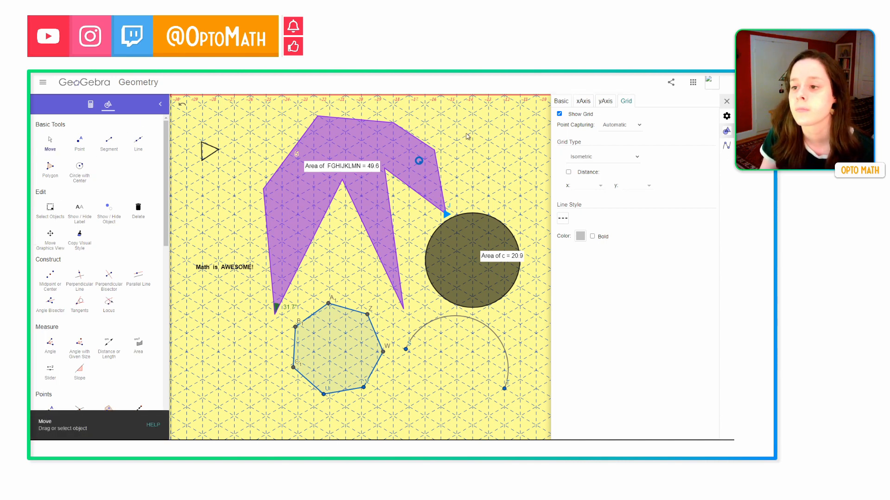
Close the settings, restore the standard view, and zoom out until all constructed objects are framed together.
{"action": "left_click", "coordinate": [726, 101]}
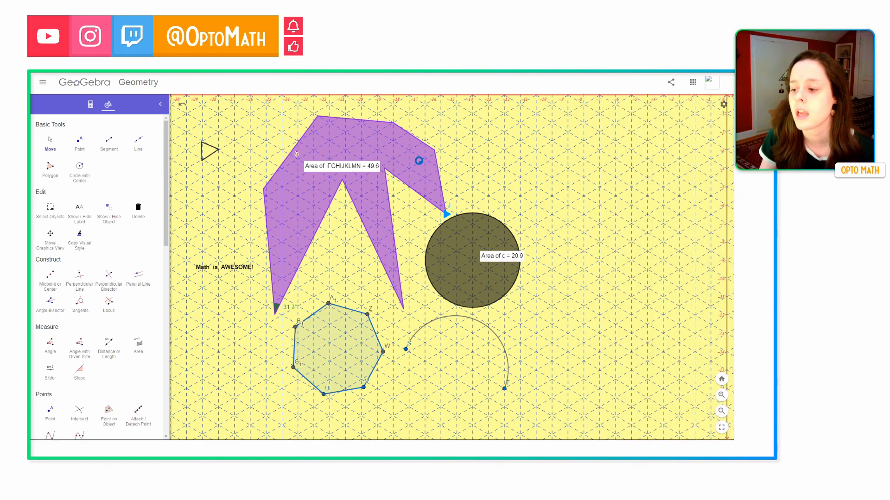
{"action": "left_click", "coordinate": [726, 381]}
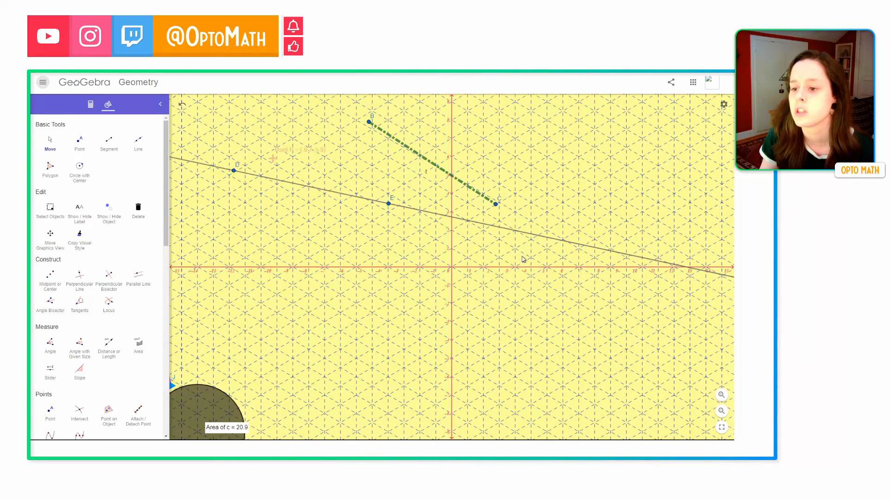
{"action": "scroll", "coordinate": [471, 292], "scroll_direction": "down", "scroll_amount": 7}
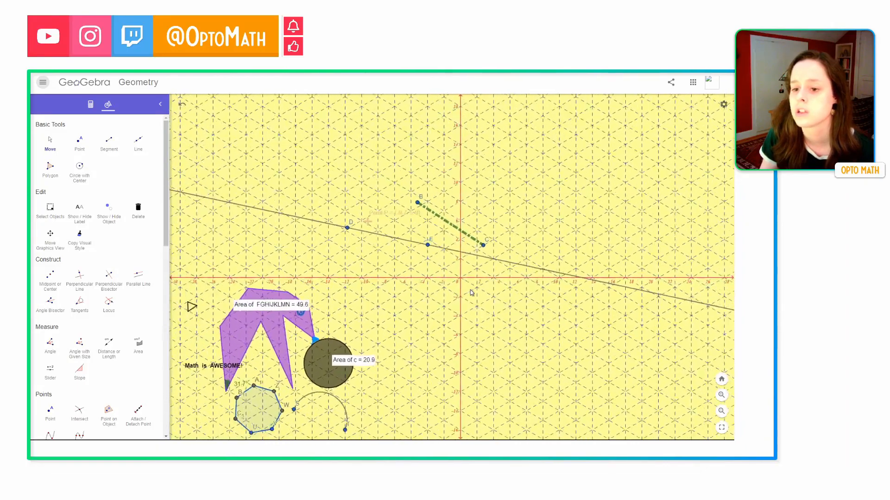
{"action": "left_click_drag", "start_coordinate": [494, 324], "coordinate": [545, 269]}
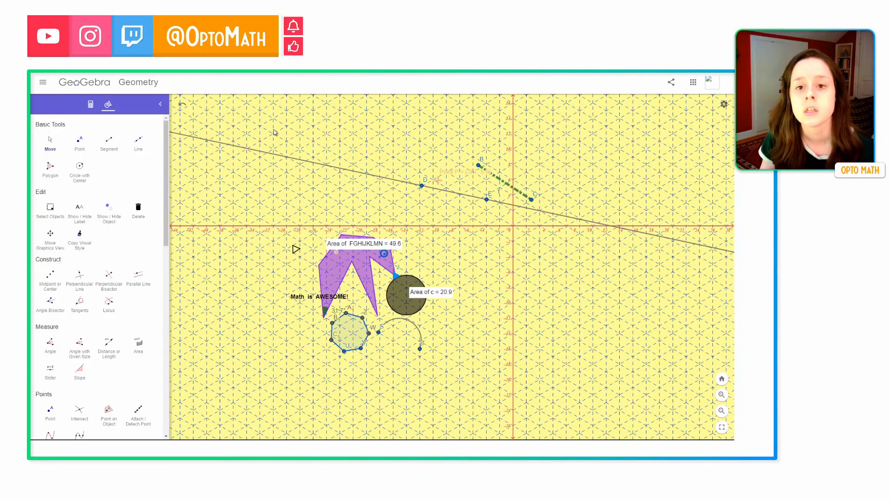
{"action": "left_click", "coordinate": [45, 84]}
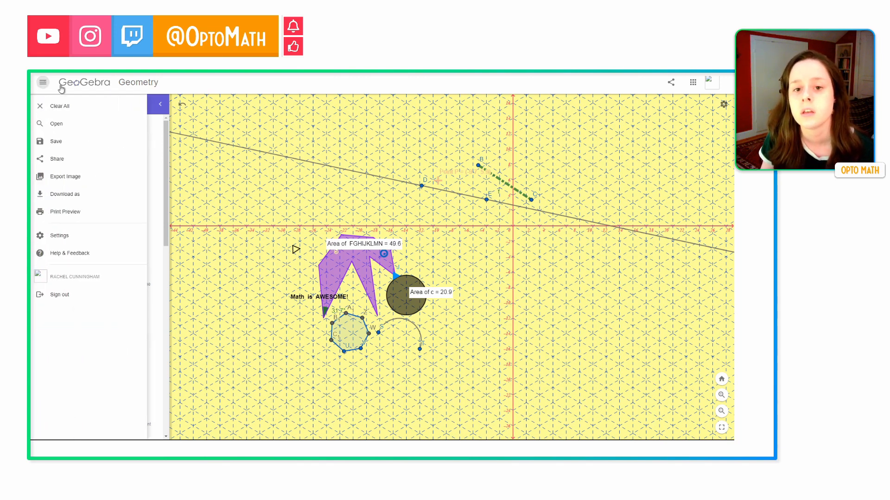
{"action": "left_click", "coordinate": [67, 141]}
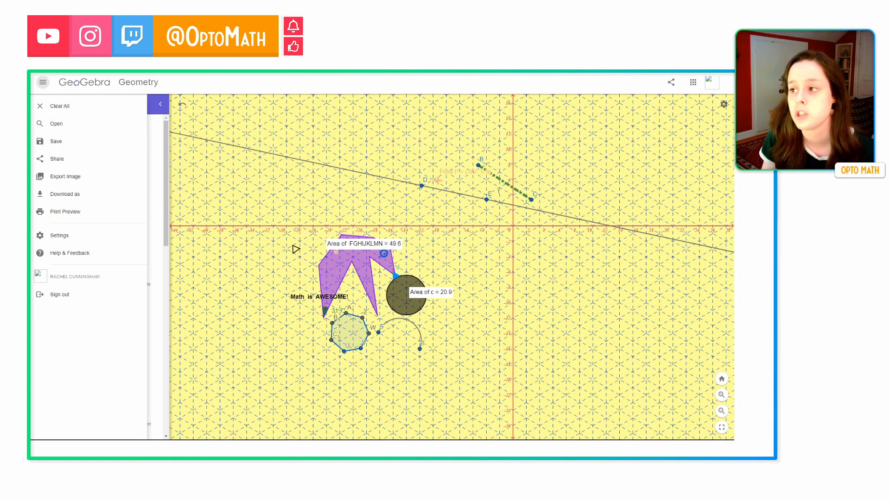
{"action": "left_click", "coordinate": [713, 85]}
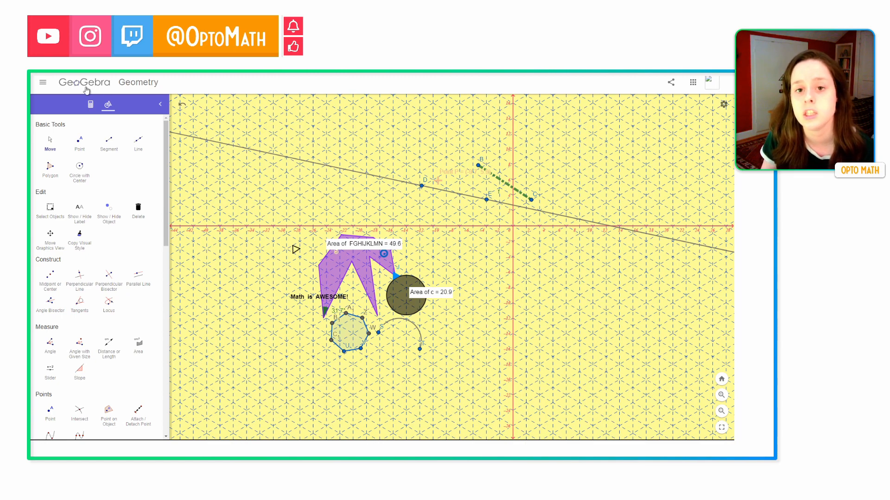
Save the construction with the title "Test".
{"action": "left_click", "coordinate": [44, 85]}
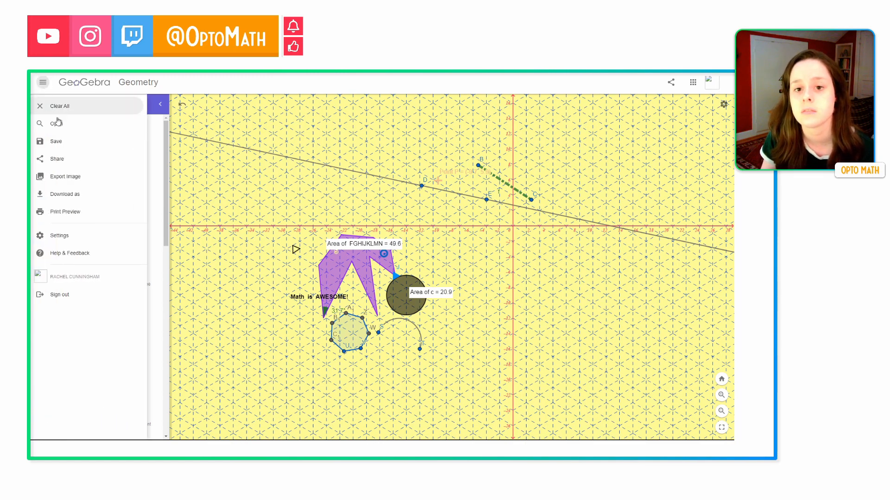
{"action": "left_click", "coordinate": [59, 148]}
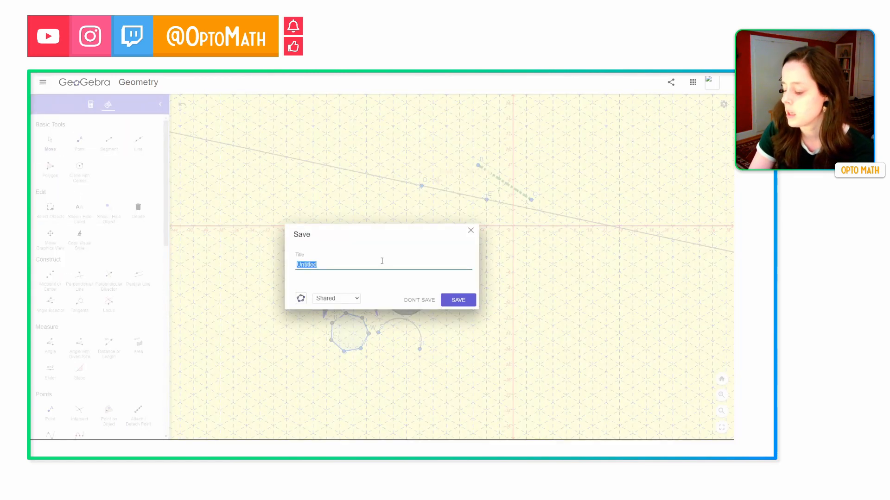
{"action": "key", "text": "BackSpace"}
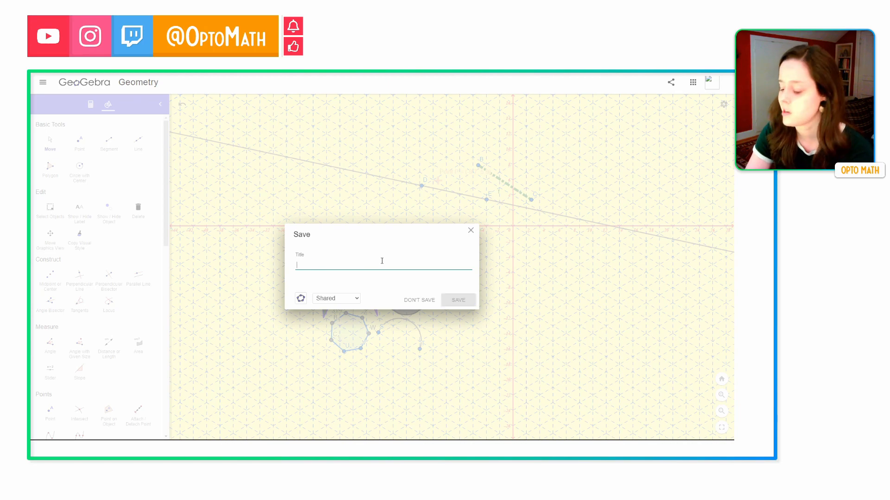
{"action": "type", "text": "Test"}
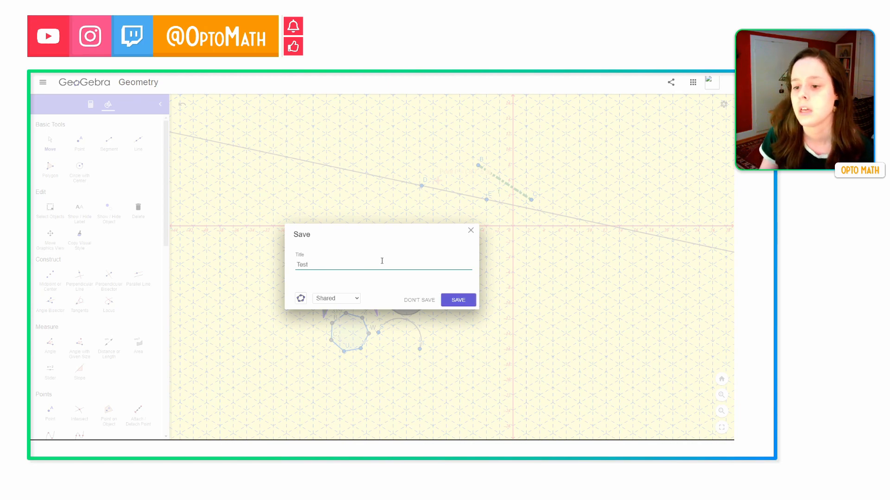
{"action": "left_click", "coordinate": [452, 301]}
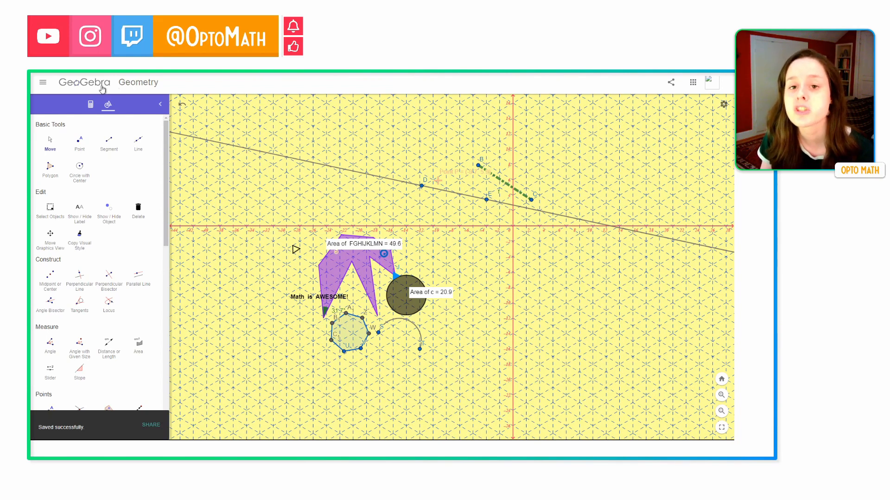
Export the construction as an image and copy it to the clipboard.
{"action": "left_click", "coordinate": [43, 83]}
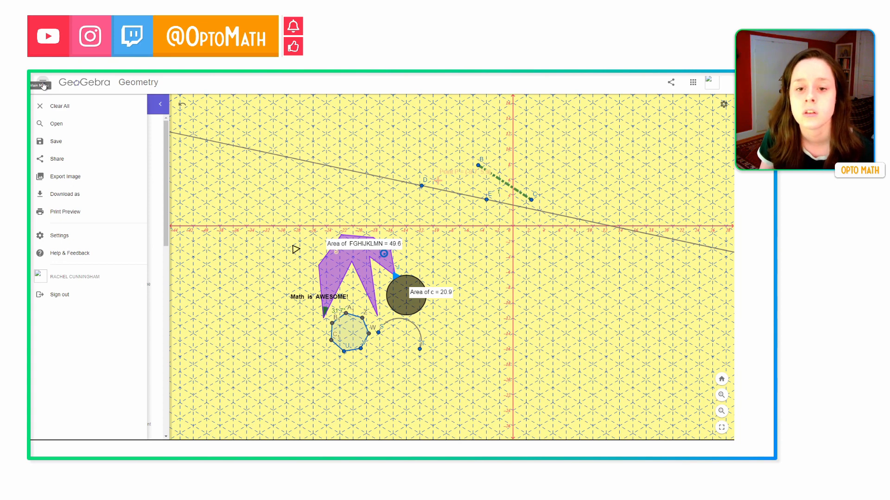
{"action": "left_click", "coordinate": [71, 179]}
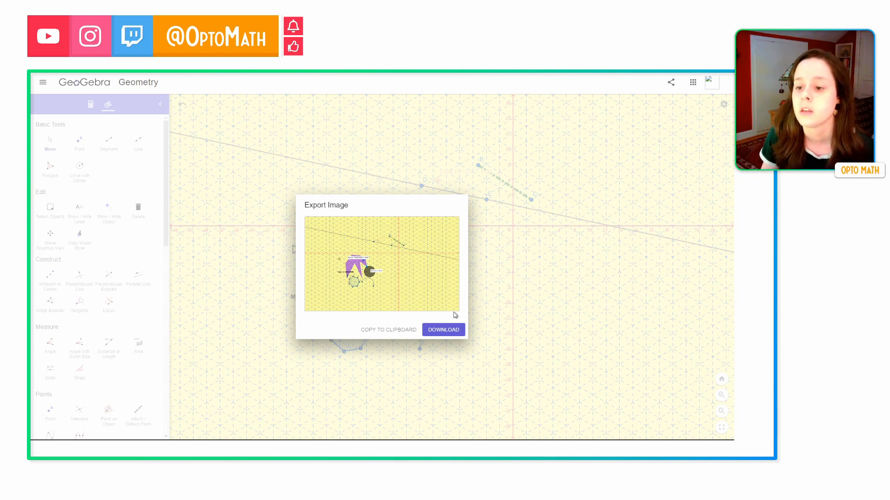
{"action": "left_click", "coordinate": [388, 330]}
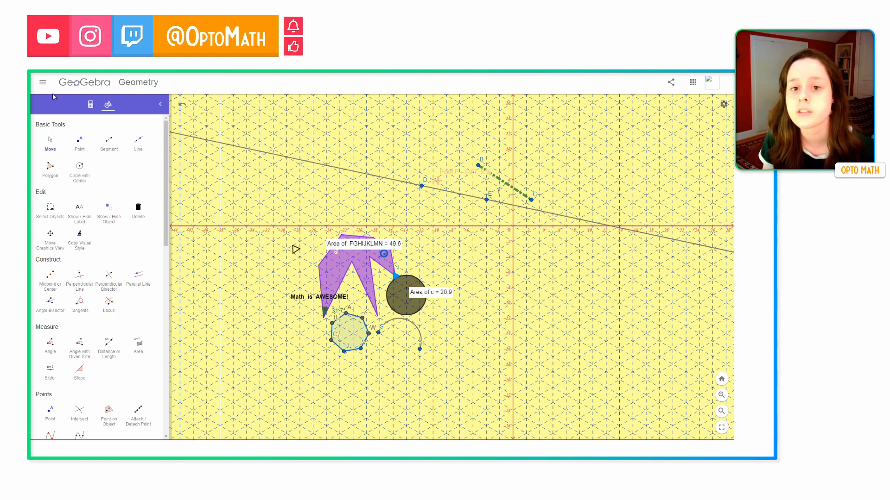
Export the construction as an image again and download it as a file.
{"action": "left_click", "coordinate": [43, 82]}
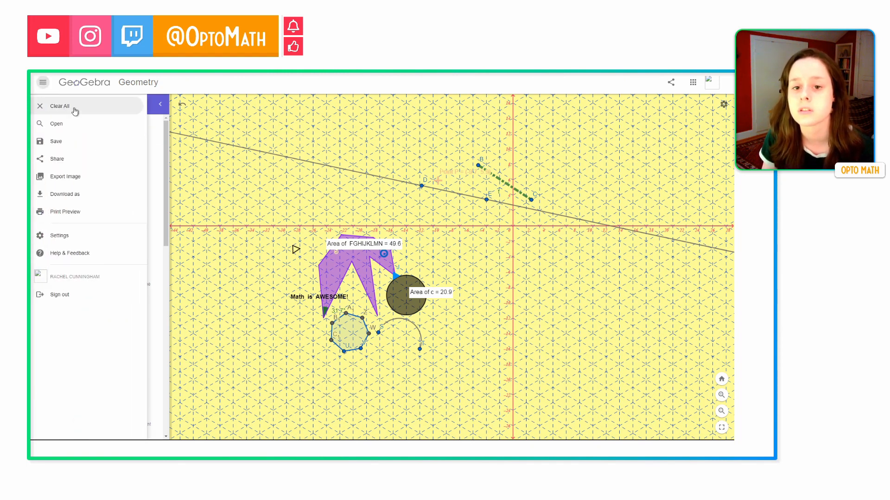
{"action": "left_click", "coordinate": [65, 177]}
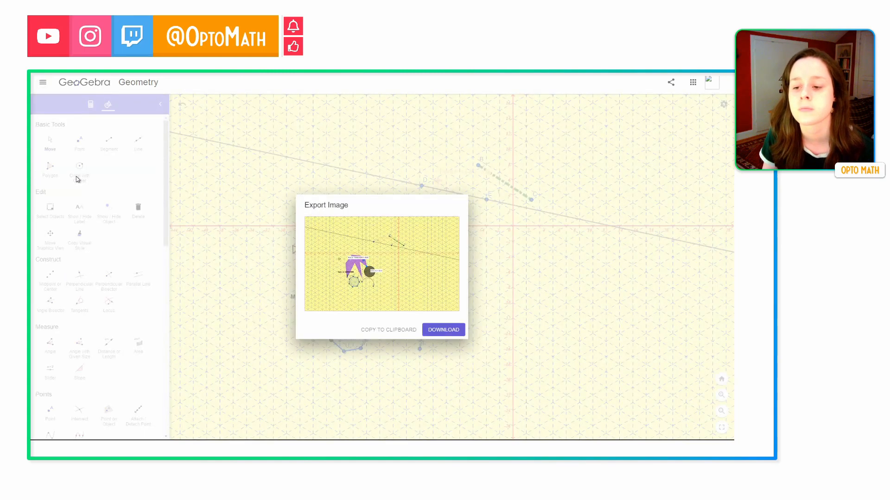
{"action": "left_click", "coordinate": [429, 330]}
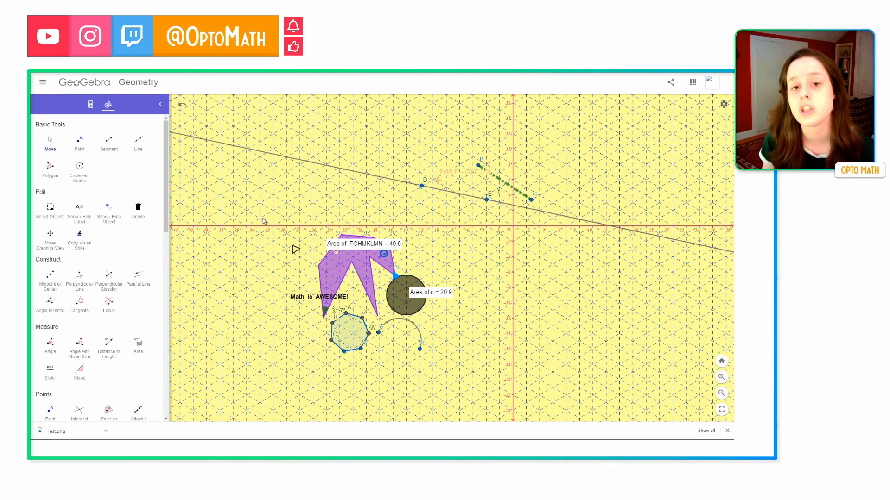
Download the construction as a PDF document and open the downloaded Test.pdf.
{"action": "left_click", "coordinate": [44, 81]}
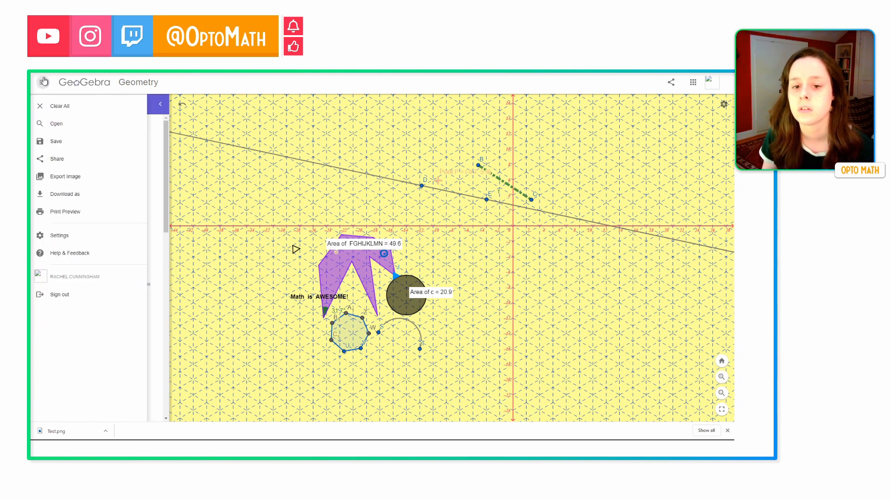
{"action": "left_click", "coordinate": [89, 198]}
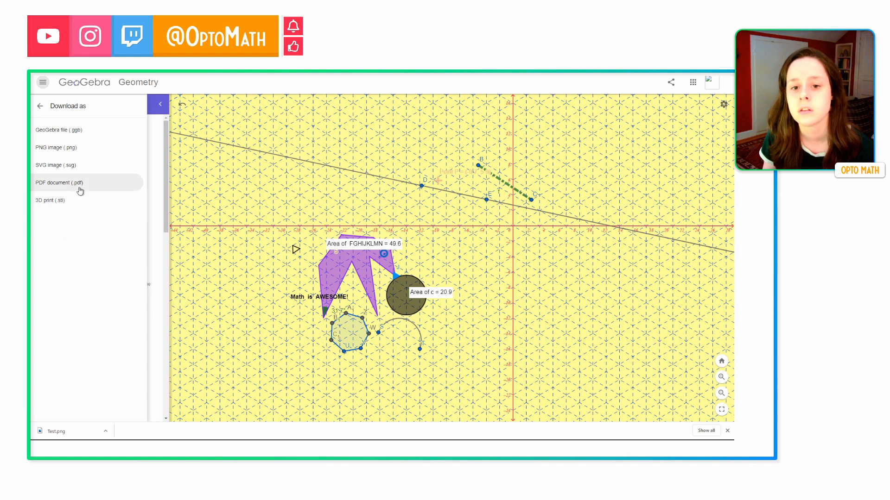
{"action": "left_click", "coordinate": [80, 187]}
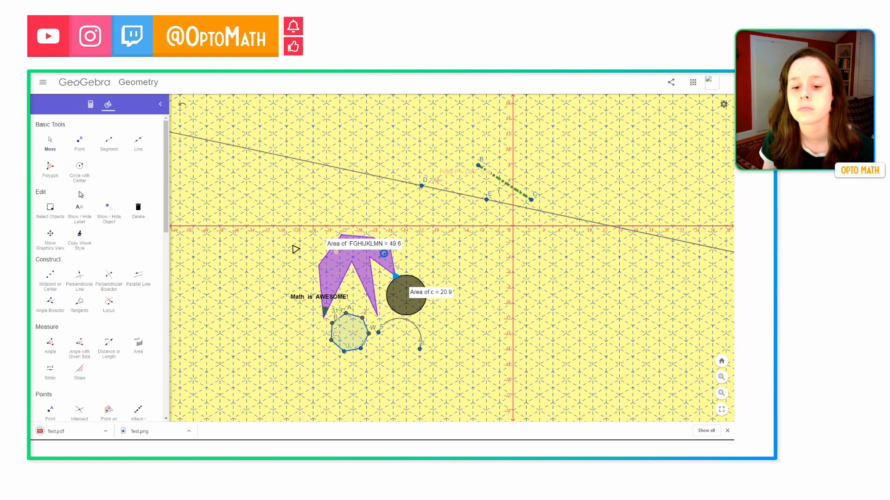
{"action": "left_click", "coordinate": [75, 435]}
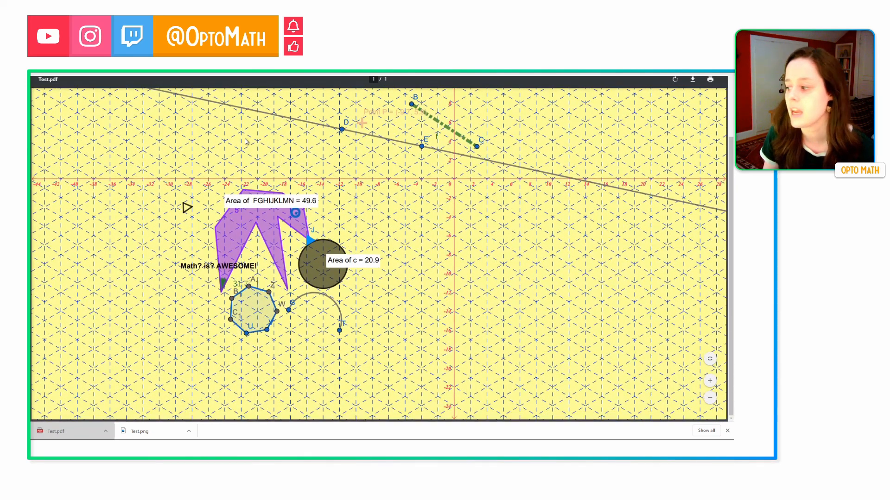
Look over the page of the opened Test.pdf and close it to return to the construction.
{"action": "scroll", "coordinate": [247, 143], "scroll_direction": "down", "scroll_amount": 3}
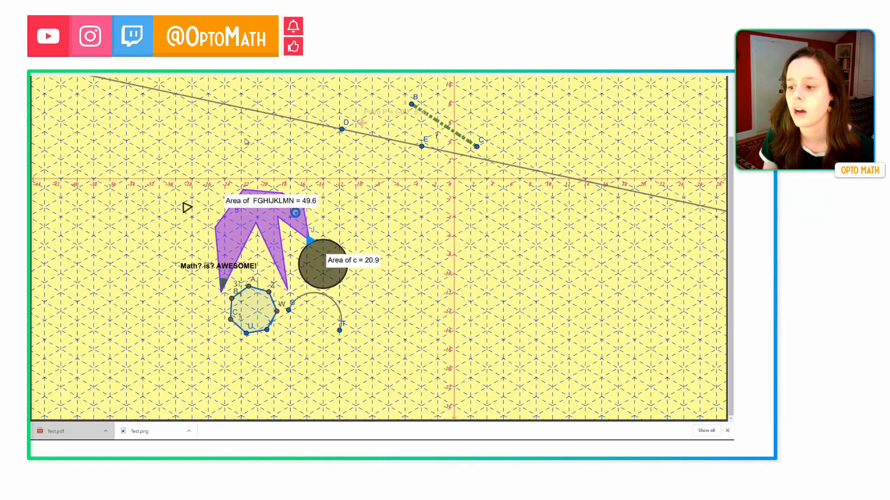
{"action": "scroll", "coordinate": [246, 142], "scroll_direction": "up", "scroll_amount": 3}
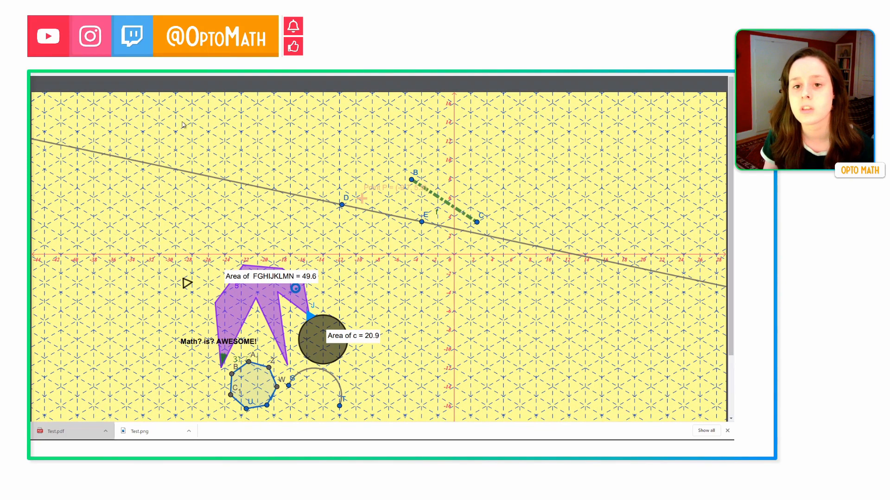
{"action": "key", "text": "ctrl+w"}
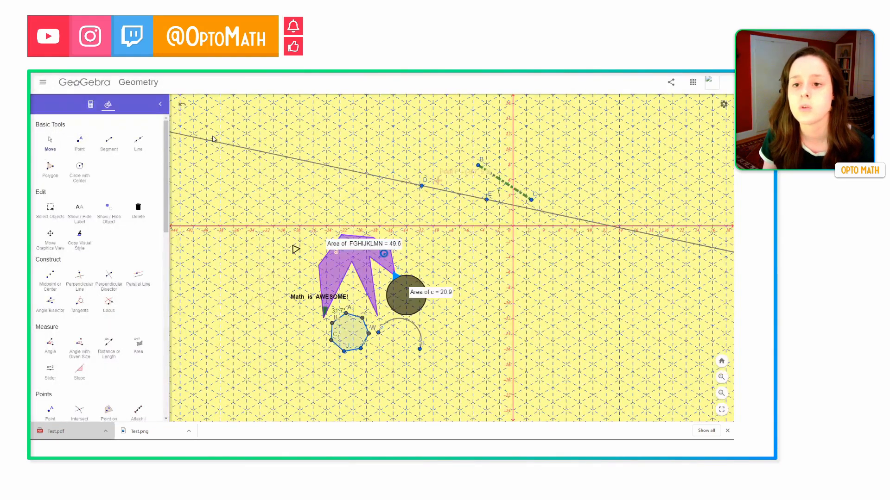
Export the construction as an image once more.
{"action": "left_click", "coordinate": [43, 83]}
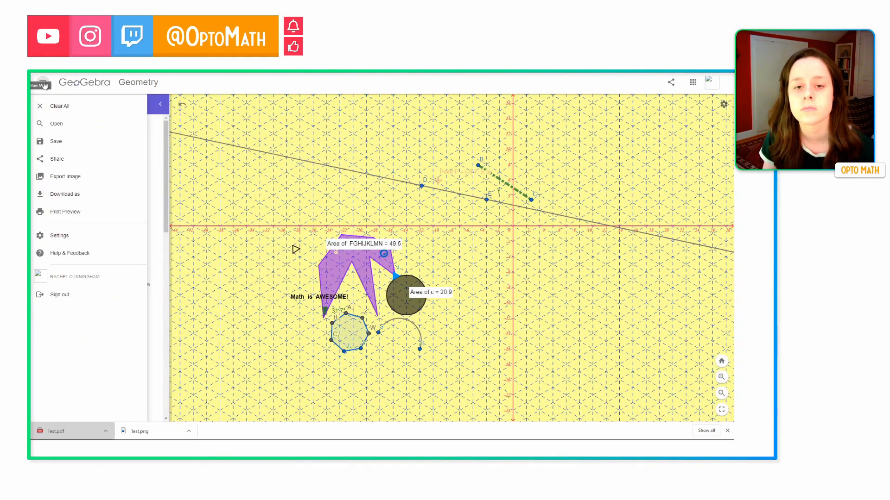
{"action": "left_click", "coordinate": [67, 177]}
{"action": "left_click", "coordinate": [380, 318]}
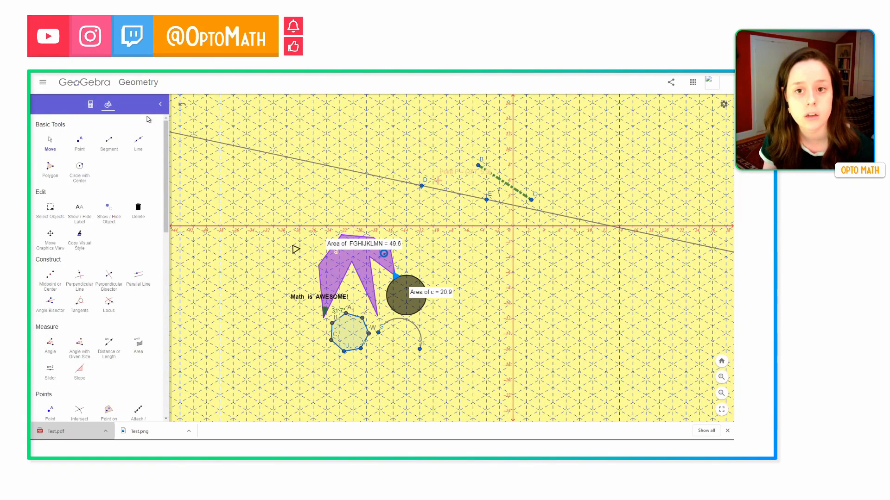
Download another copy of the construction as a PDF document (.pdf).
{"action": "left_click", "coordinate": [48, 82]}
{"action": "left_click", "coordinate": [96, 193]}
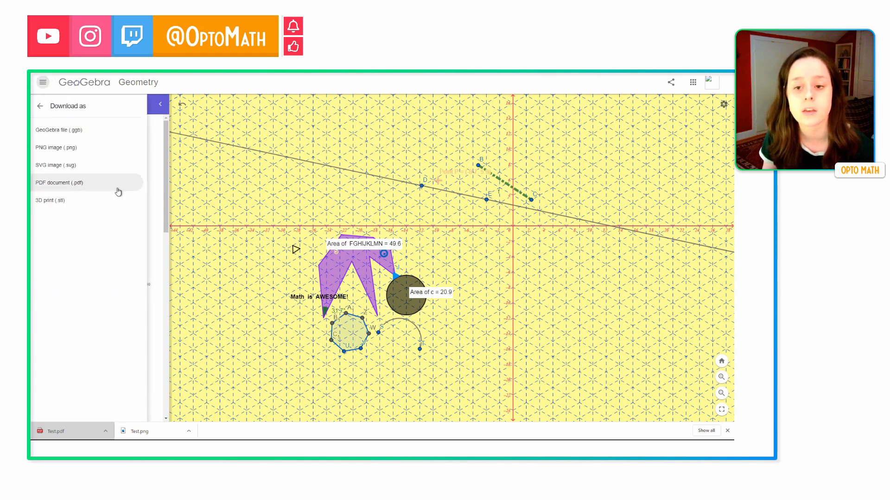
{"action": "left_click", "coordinate": [128, 183]}
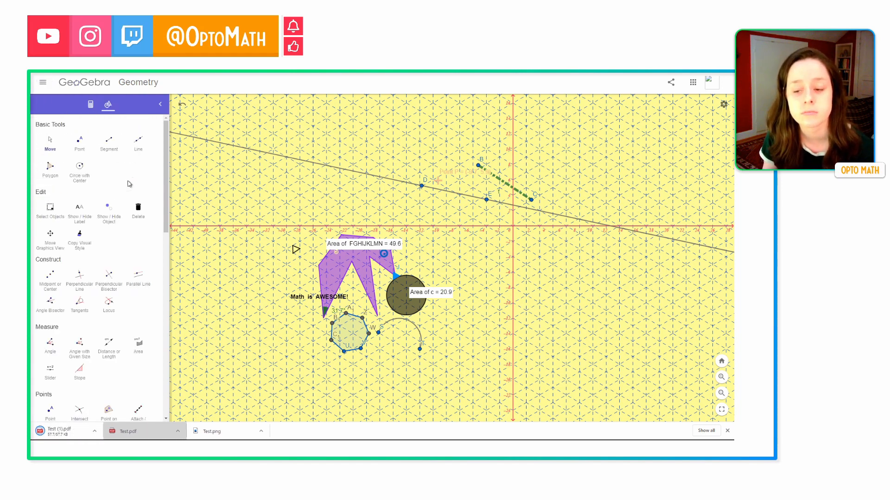